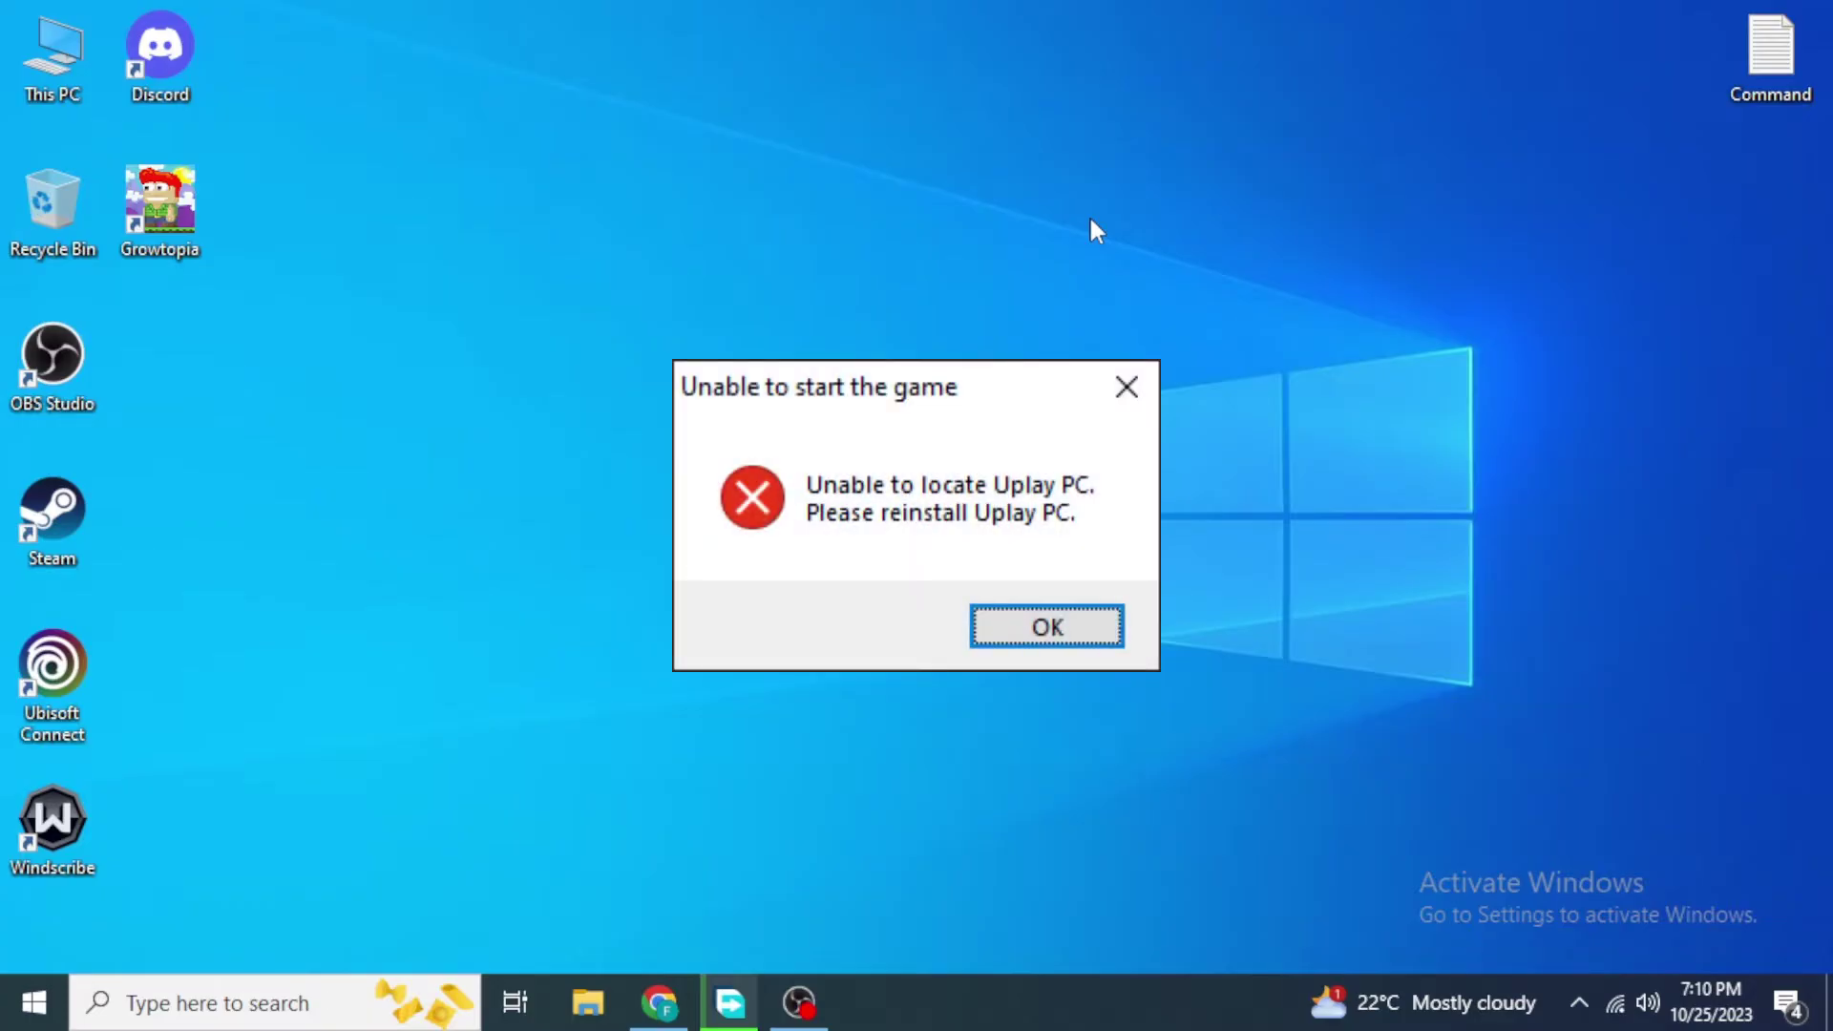
# Dismiss the Uplay PC 'Unable to start the game' error to reveal the desktop
pyautogui.press('Return')
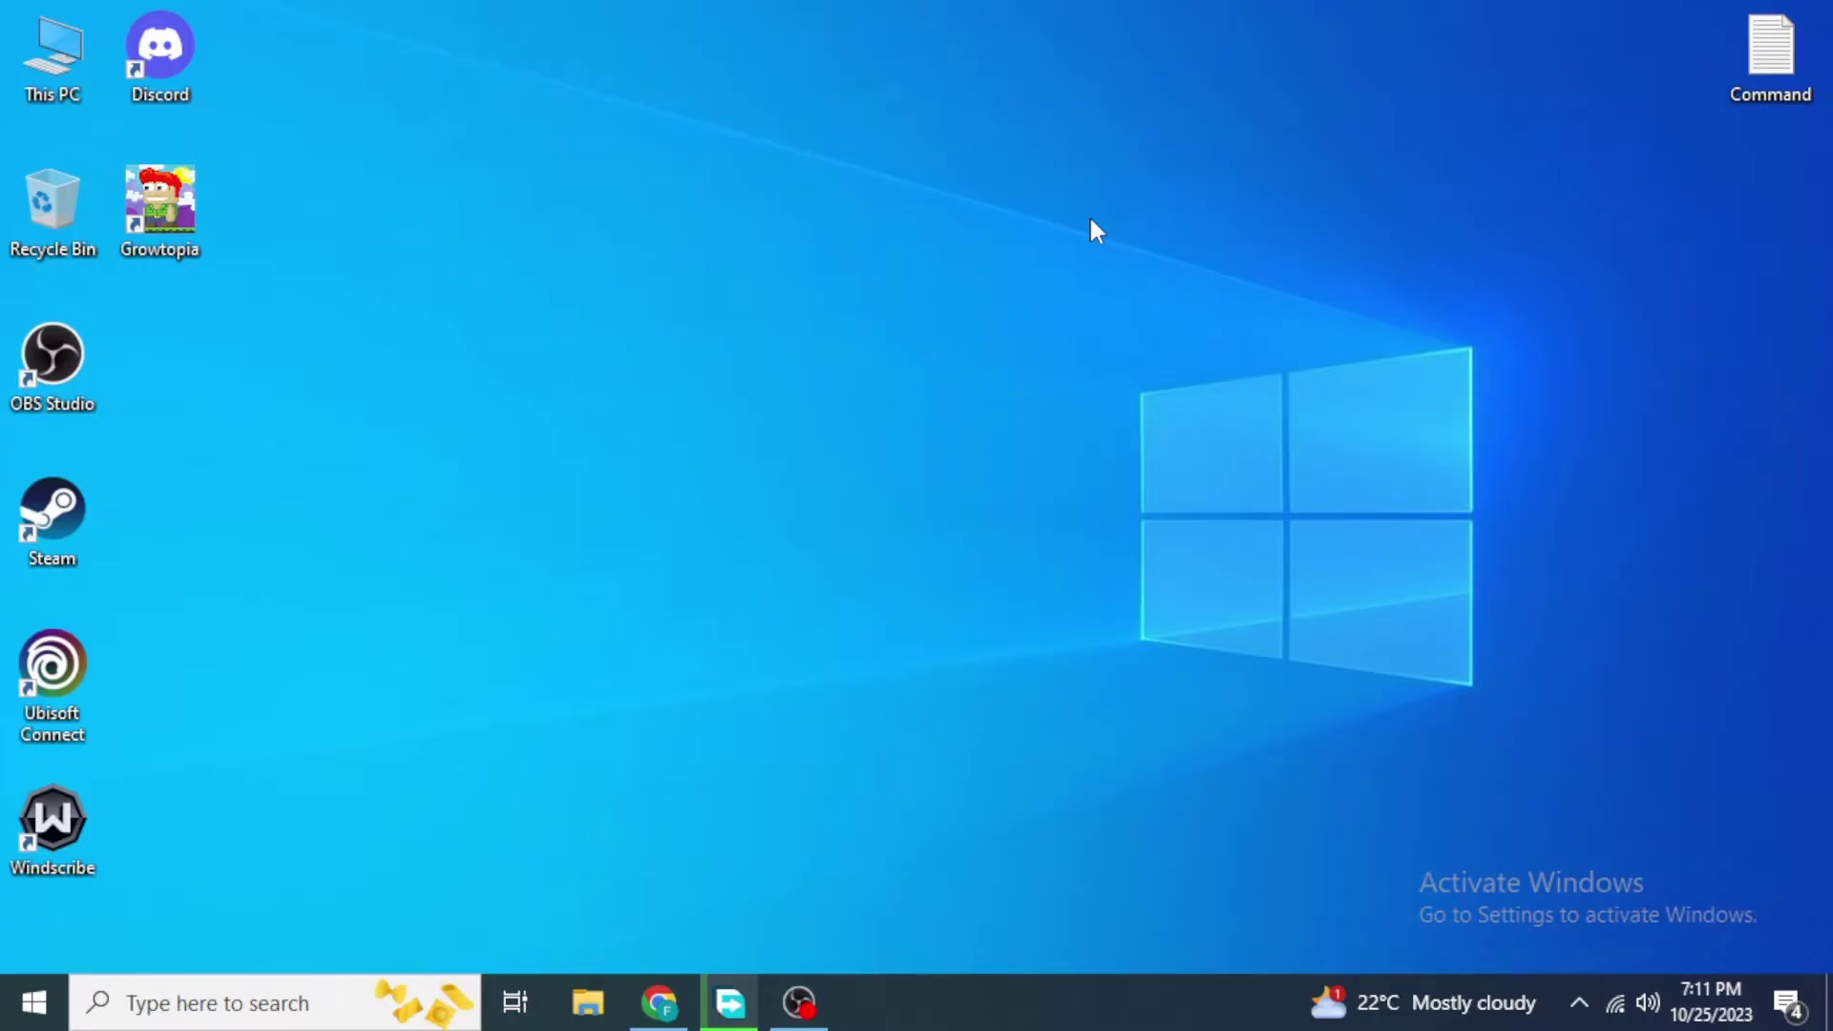
pyautogui.click(33, 1003)
pyautogui.click(29, 937)
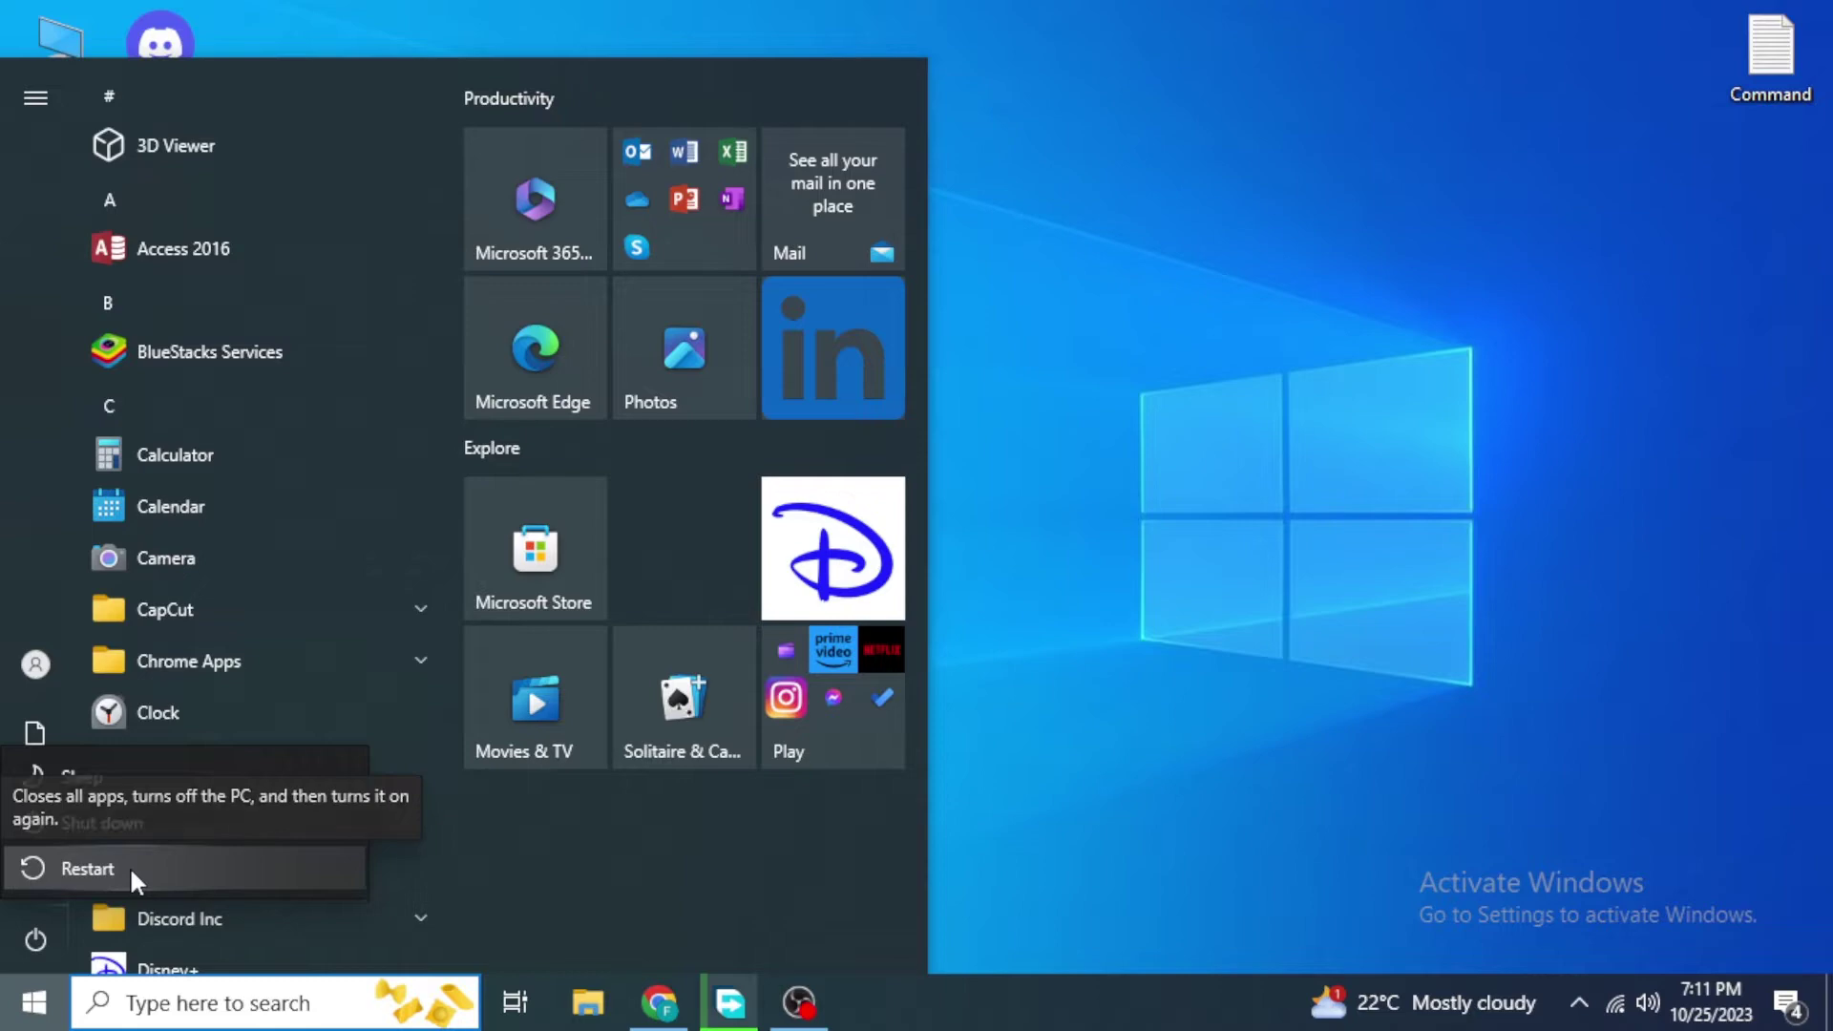
pyautogui.click(1164, 651)
pyautogui.click(1167, 659)
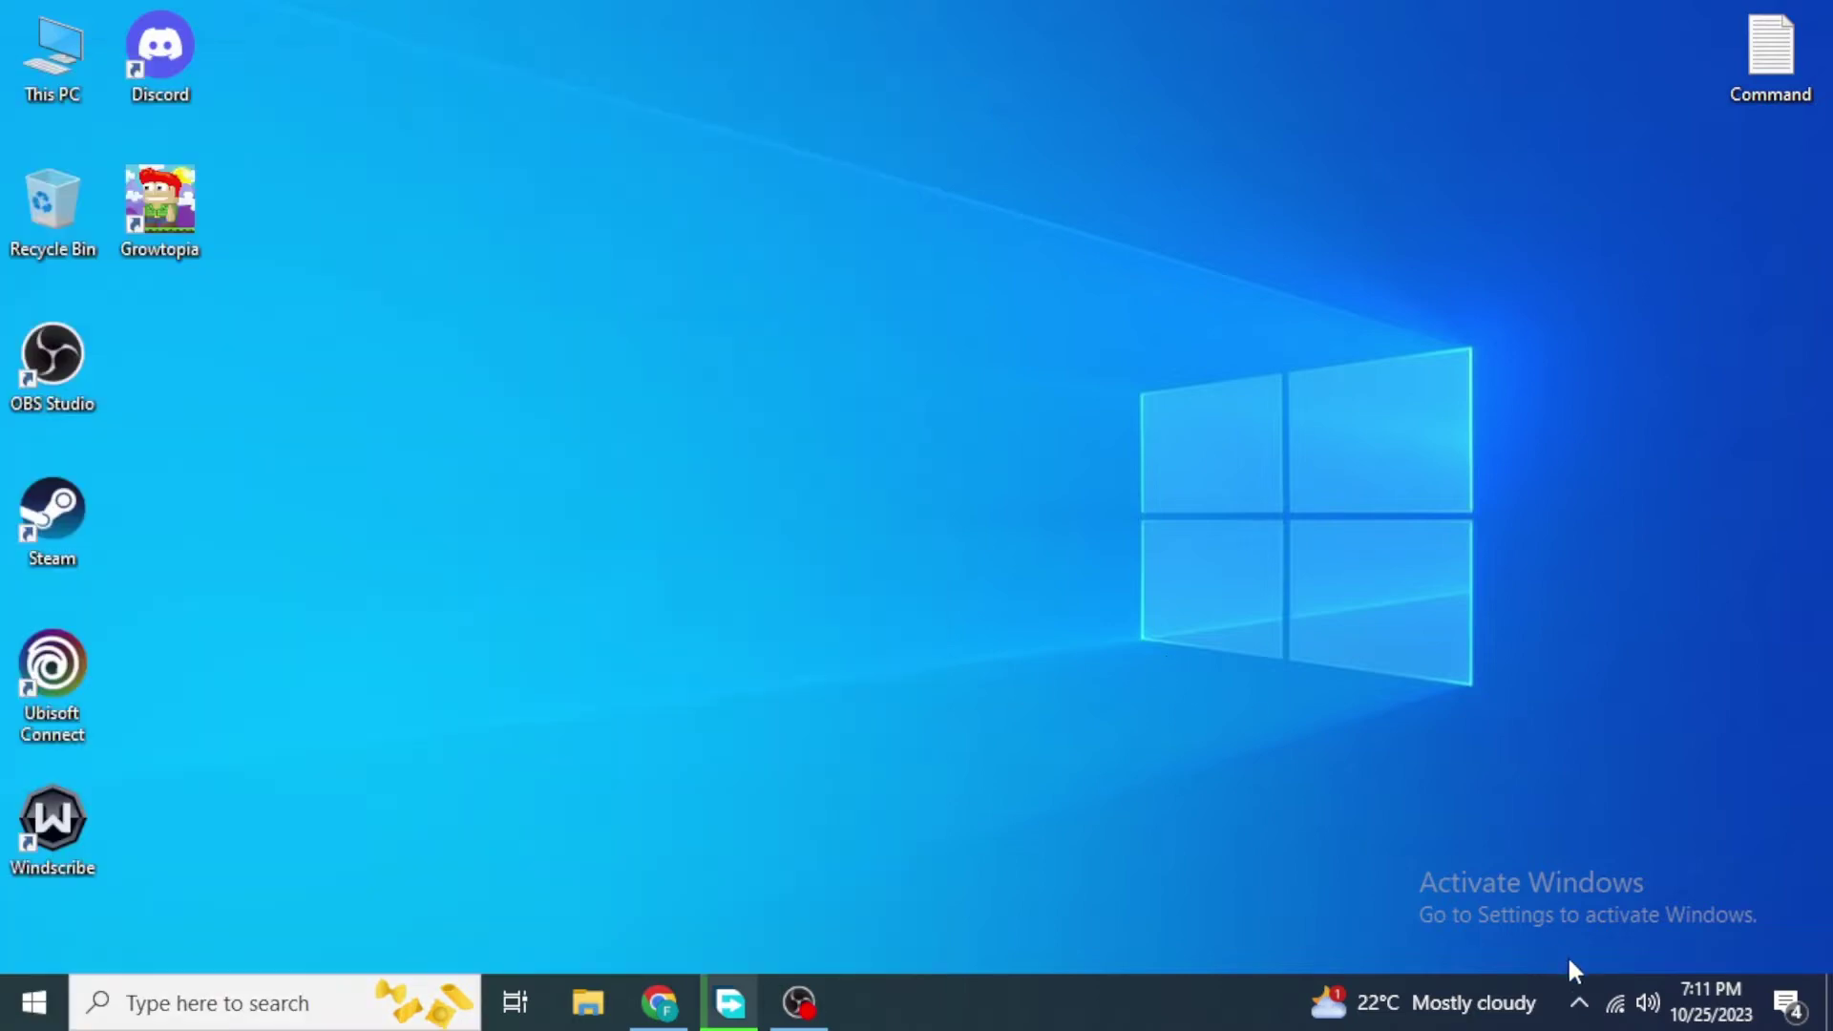
pyautogui.click(1617, 1007)
# Locate the Ubisoft Connect shortcut's file location through a 'ubisoft connect' search
pyautogui.rightClick(82, 658)
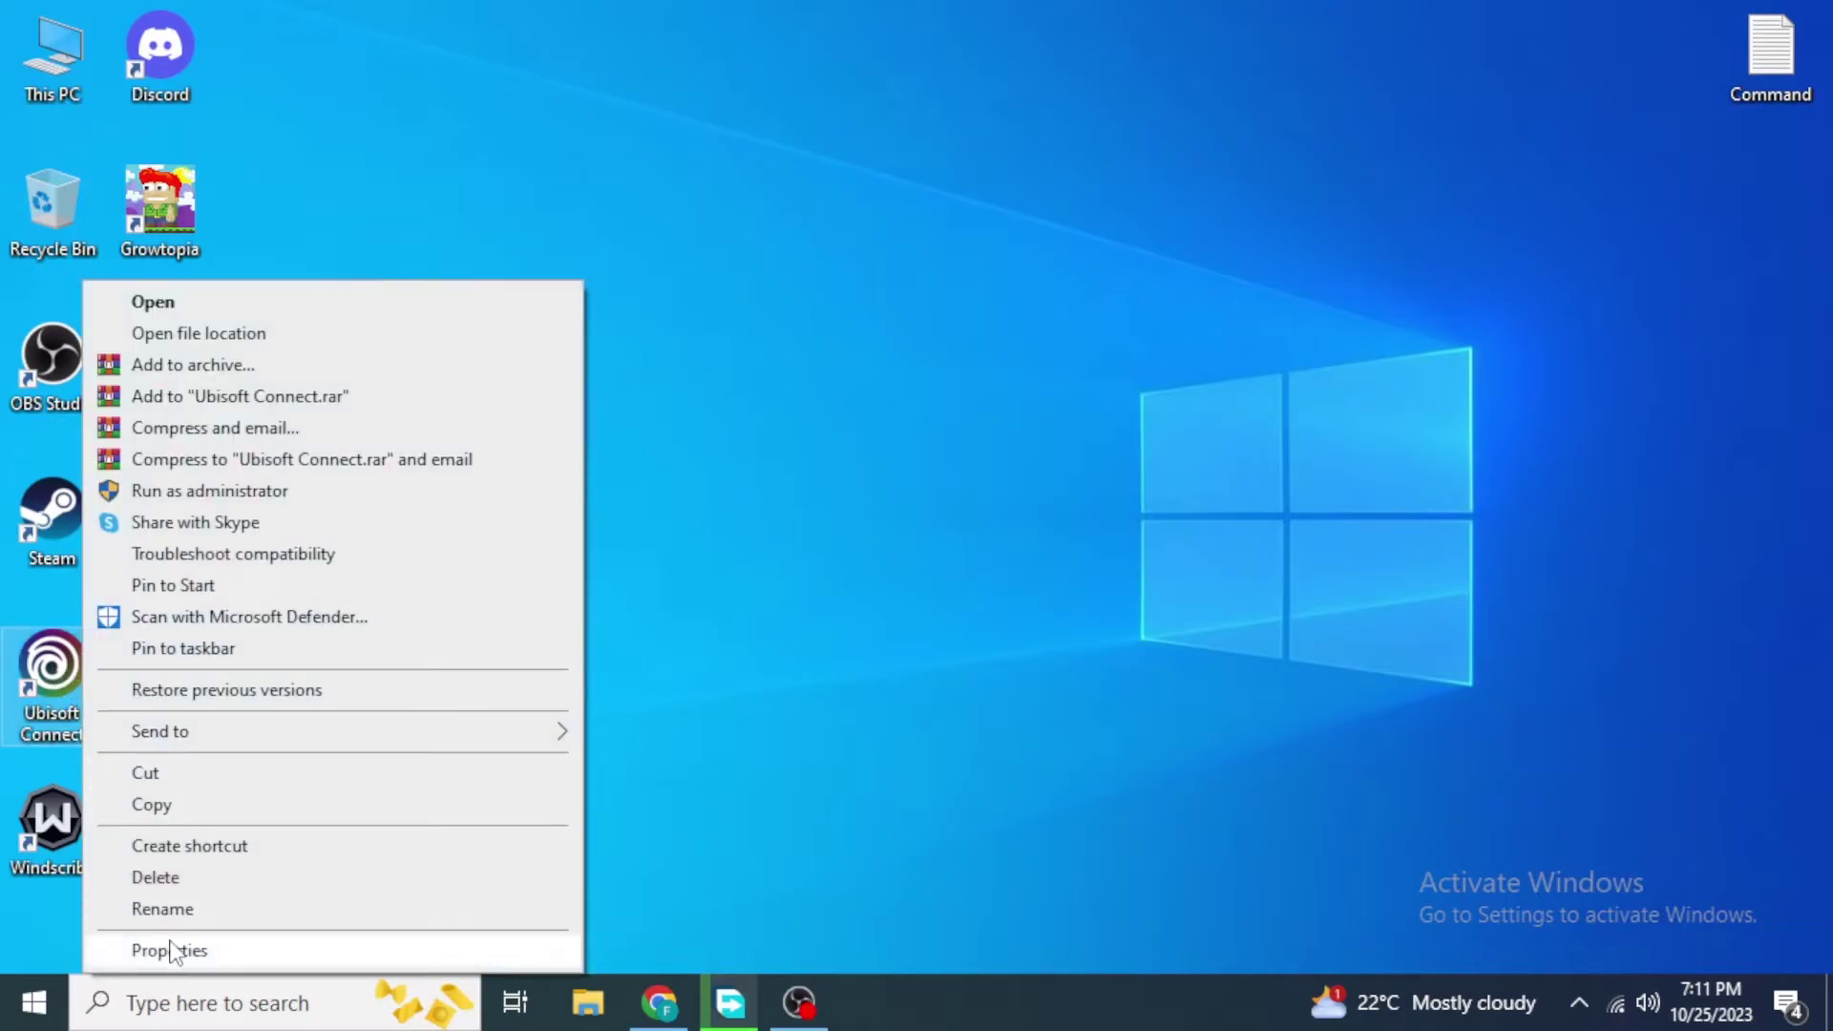
pyautogui.click(175, 951)
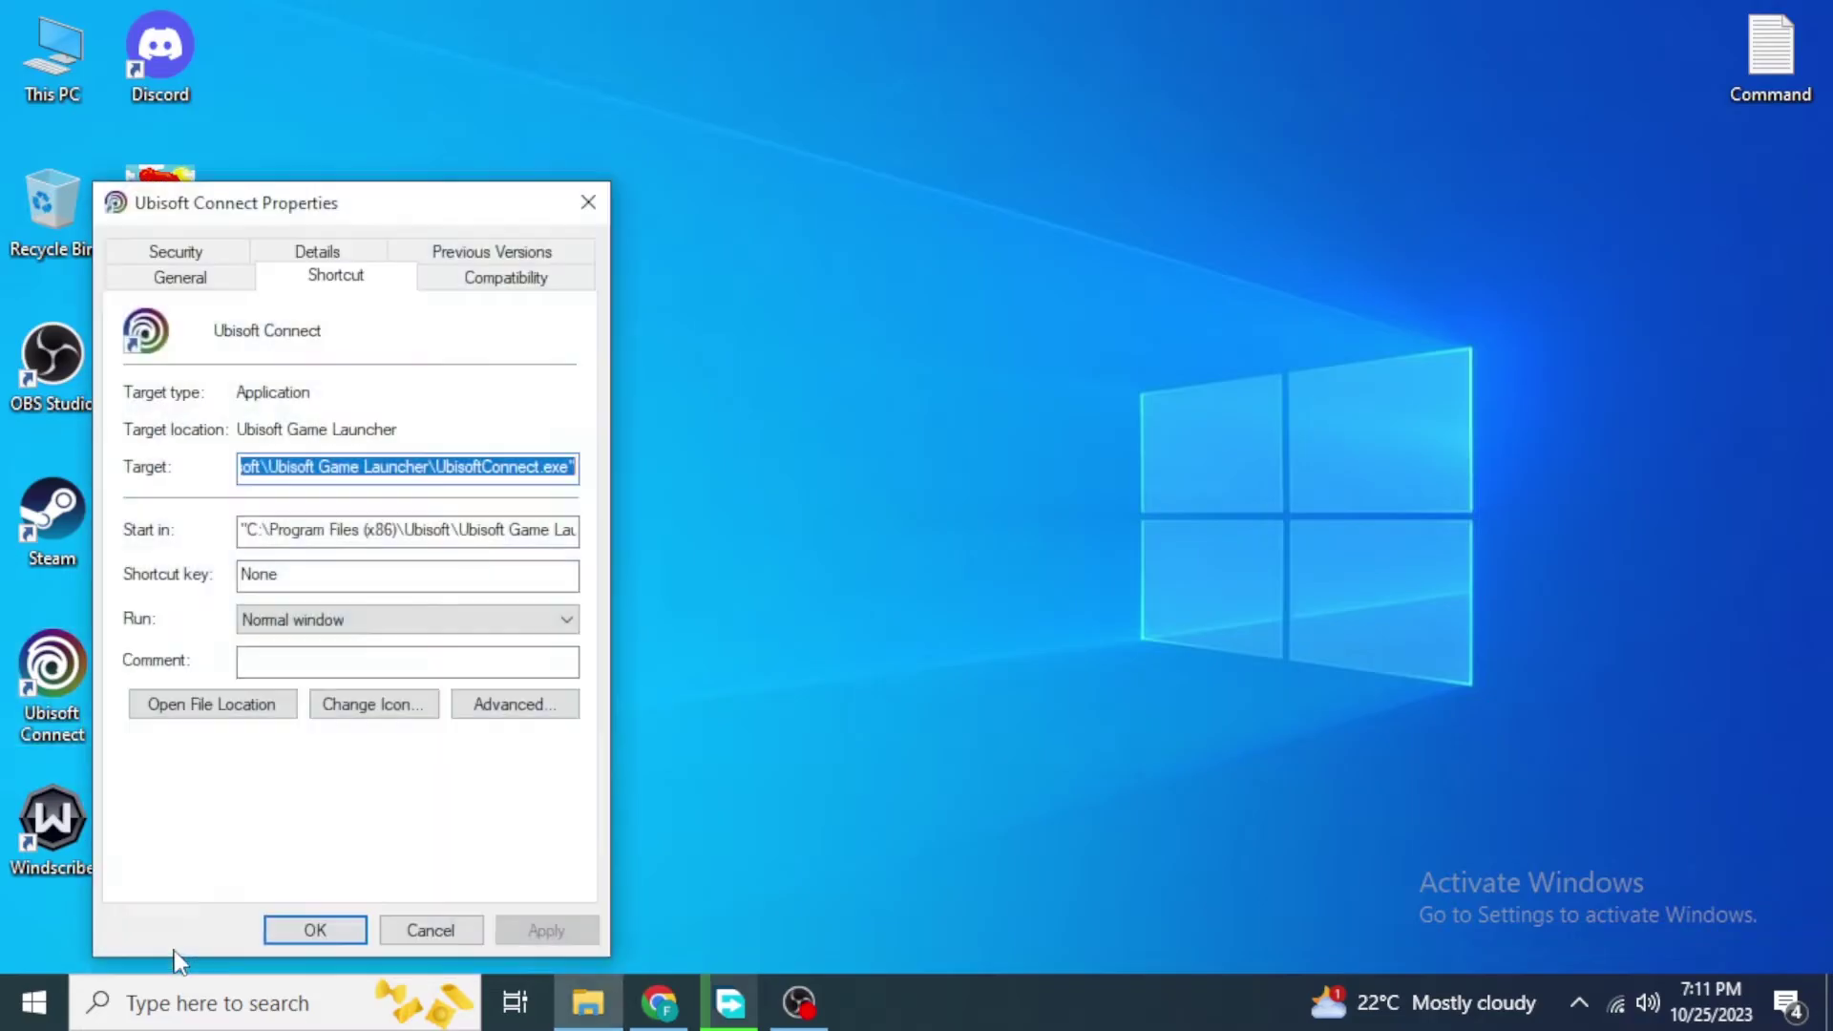
pyautogui.click(588, 197)
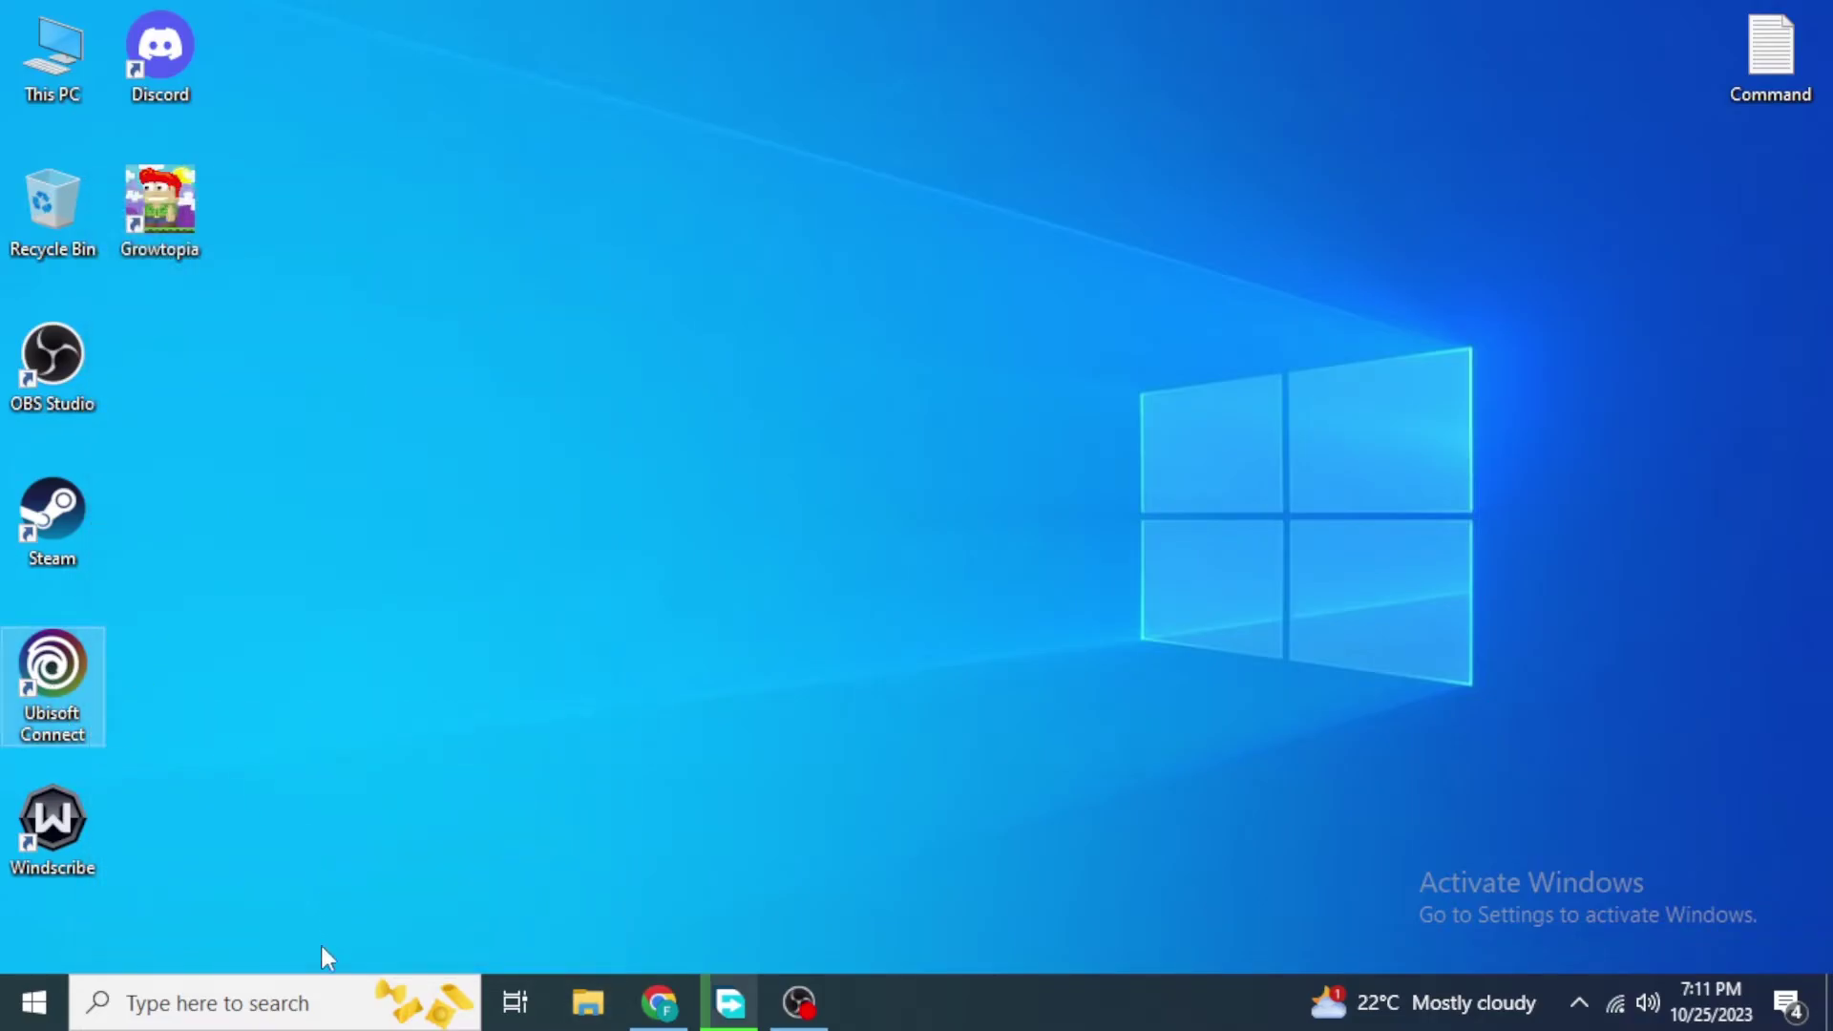
pyautogui.click(320, 1001)
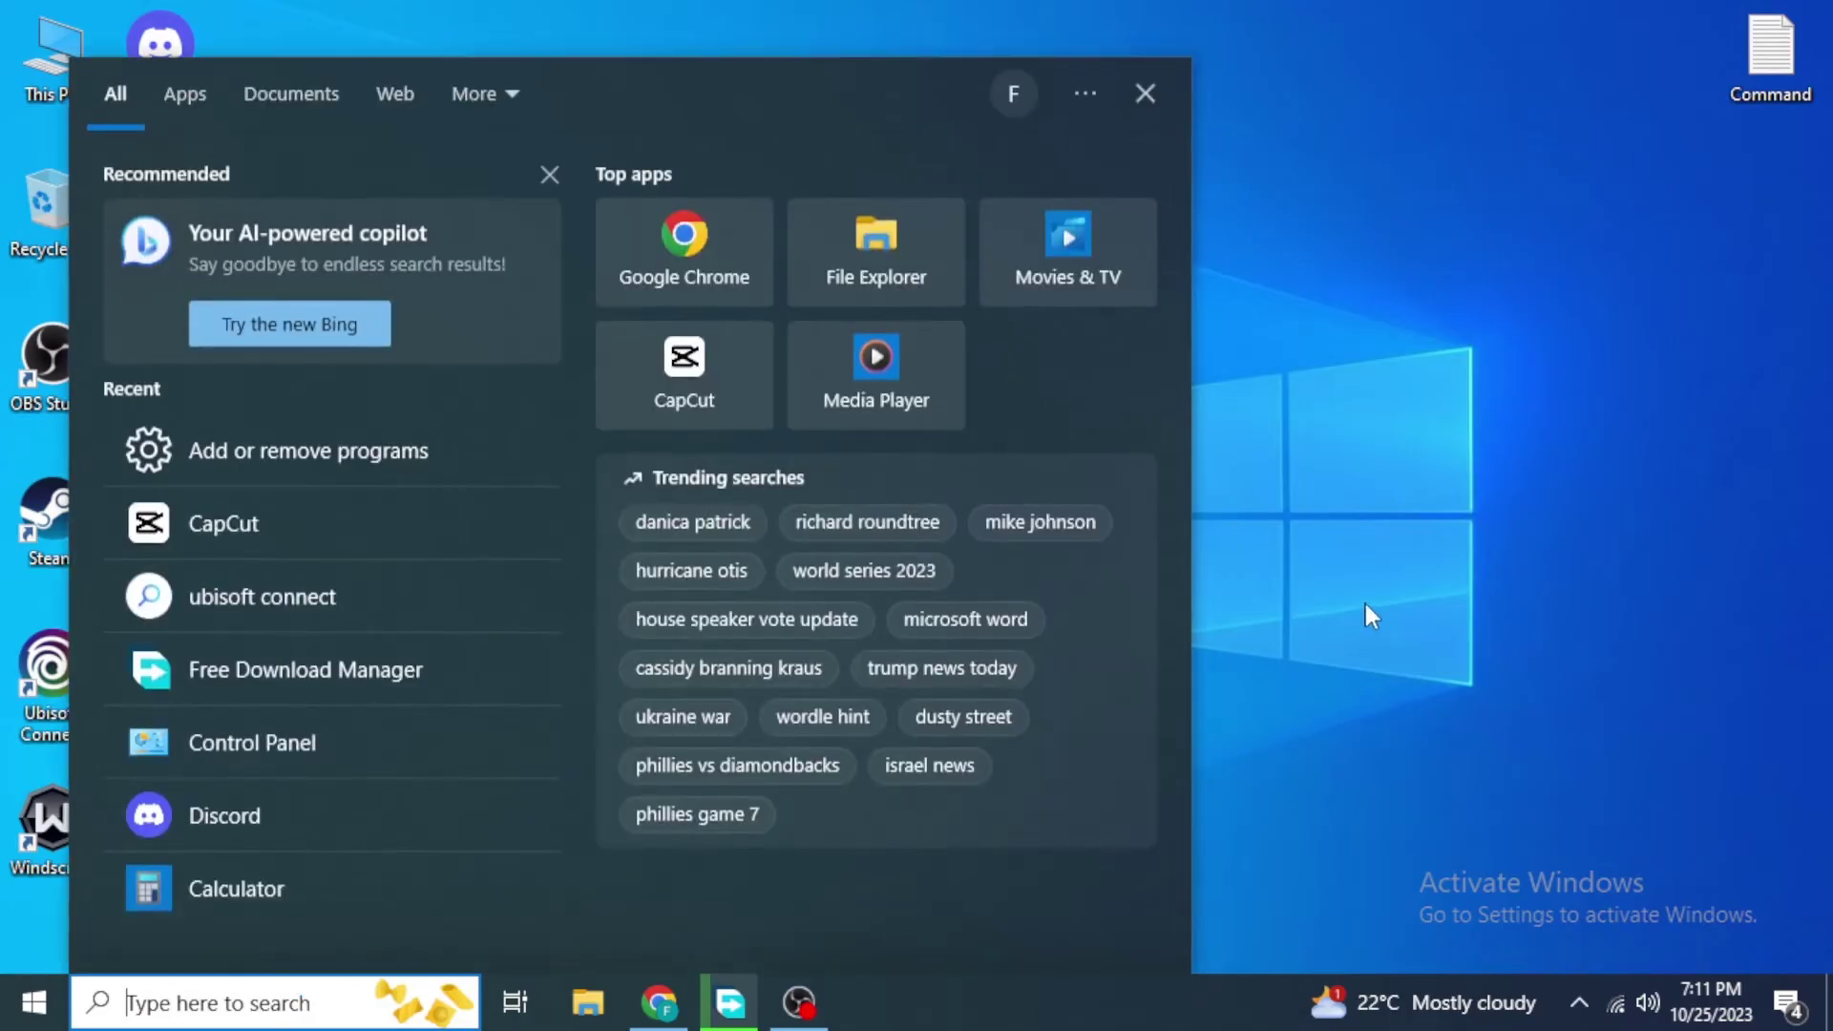
pyautogui.write('u')
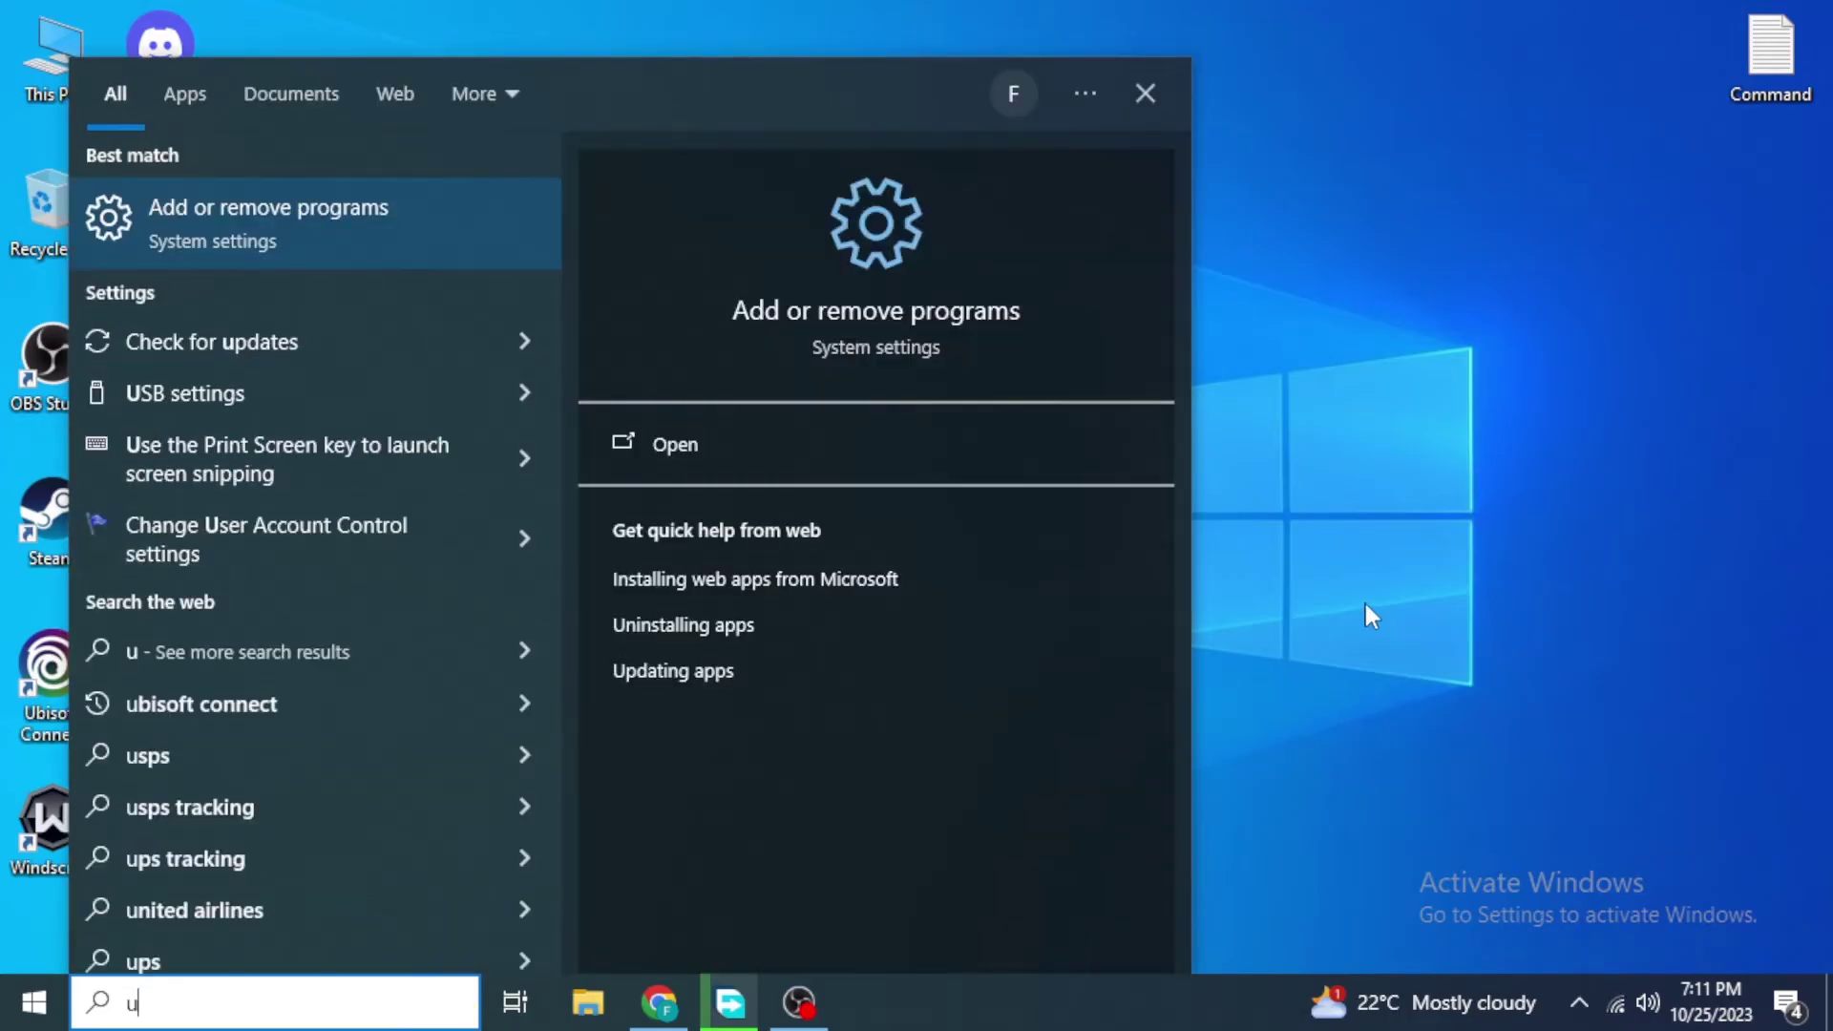
pyautogui.write('bisoft conne')
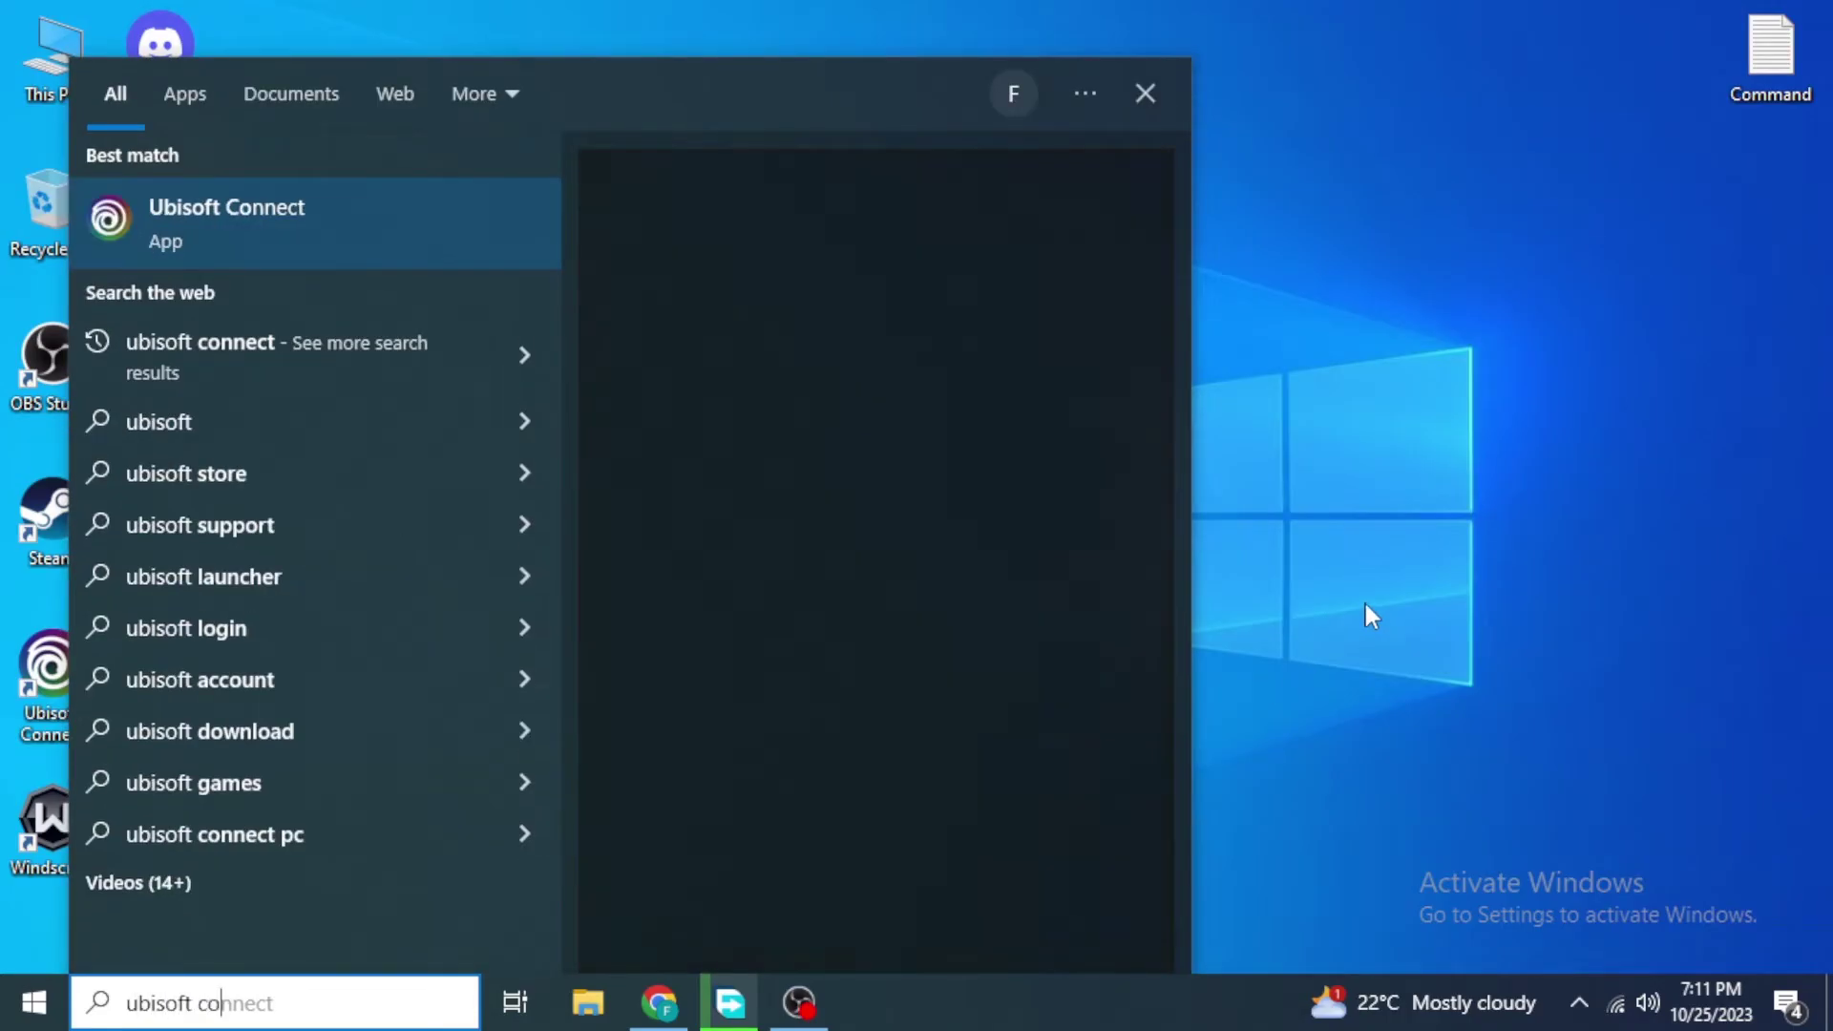
pyautogui.rightClick(334, 254)
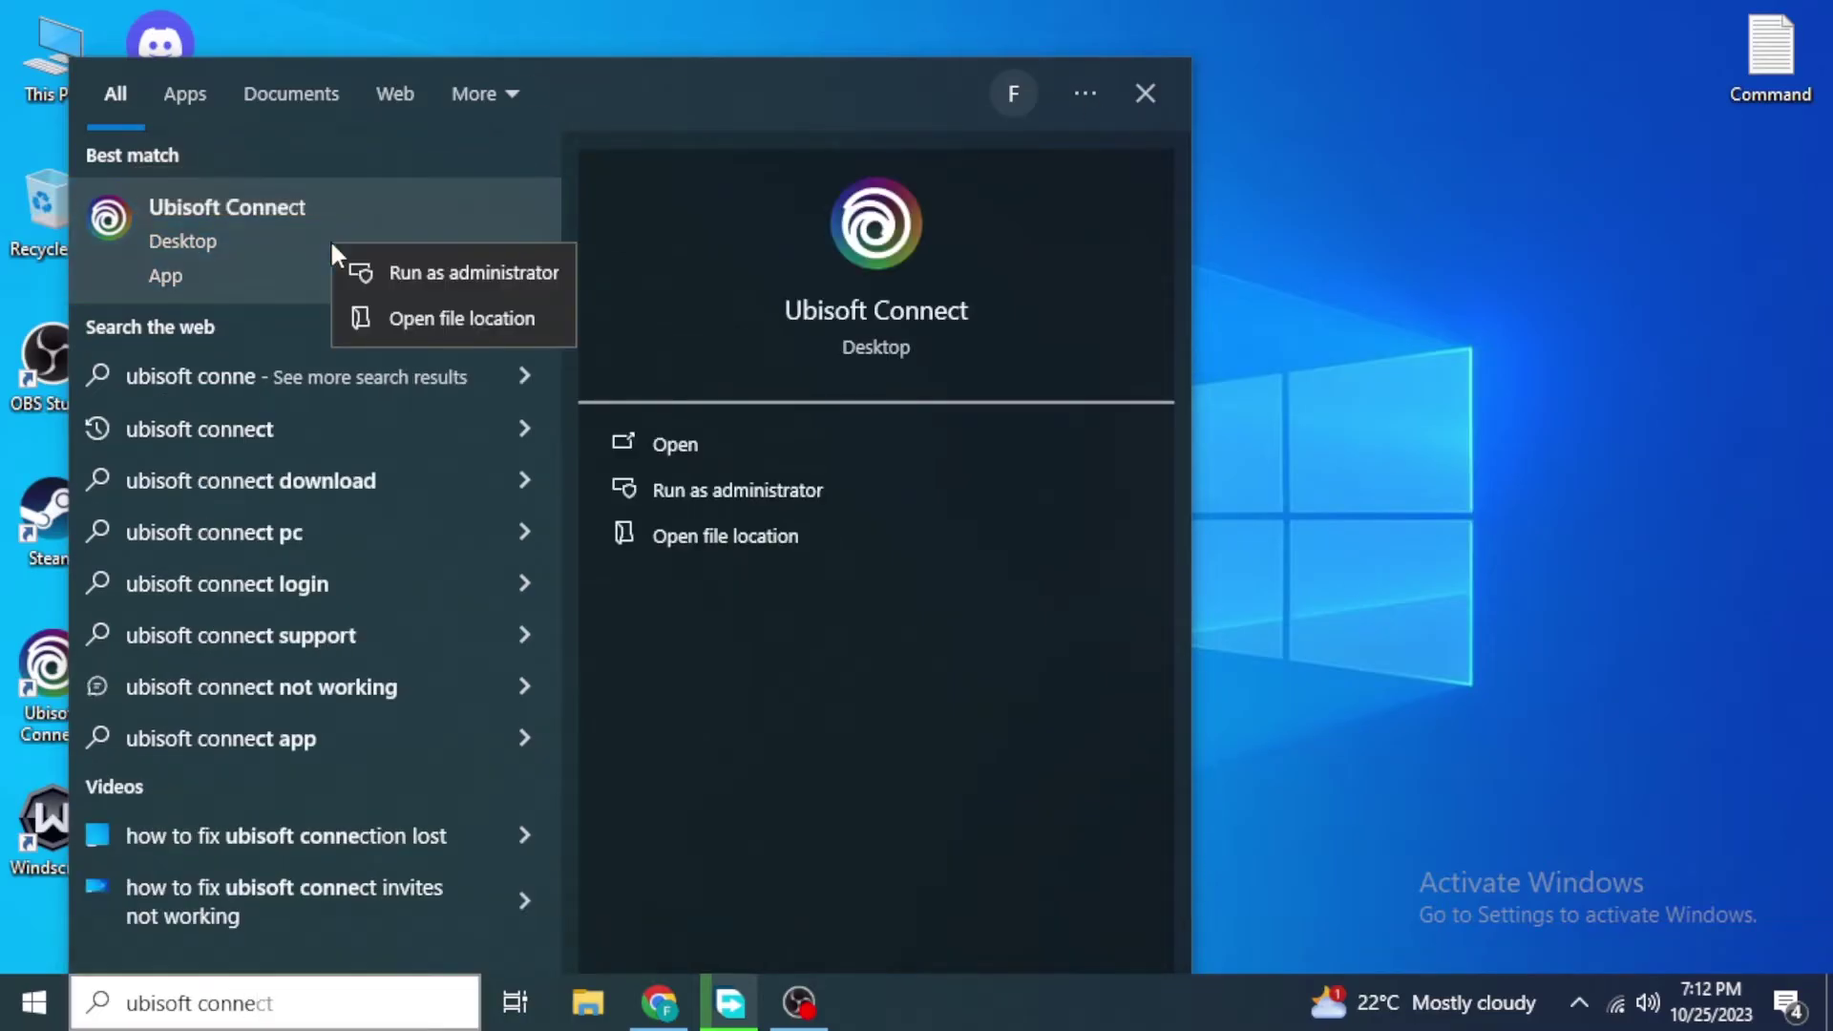
pyautogui.click(392, 318)
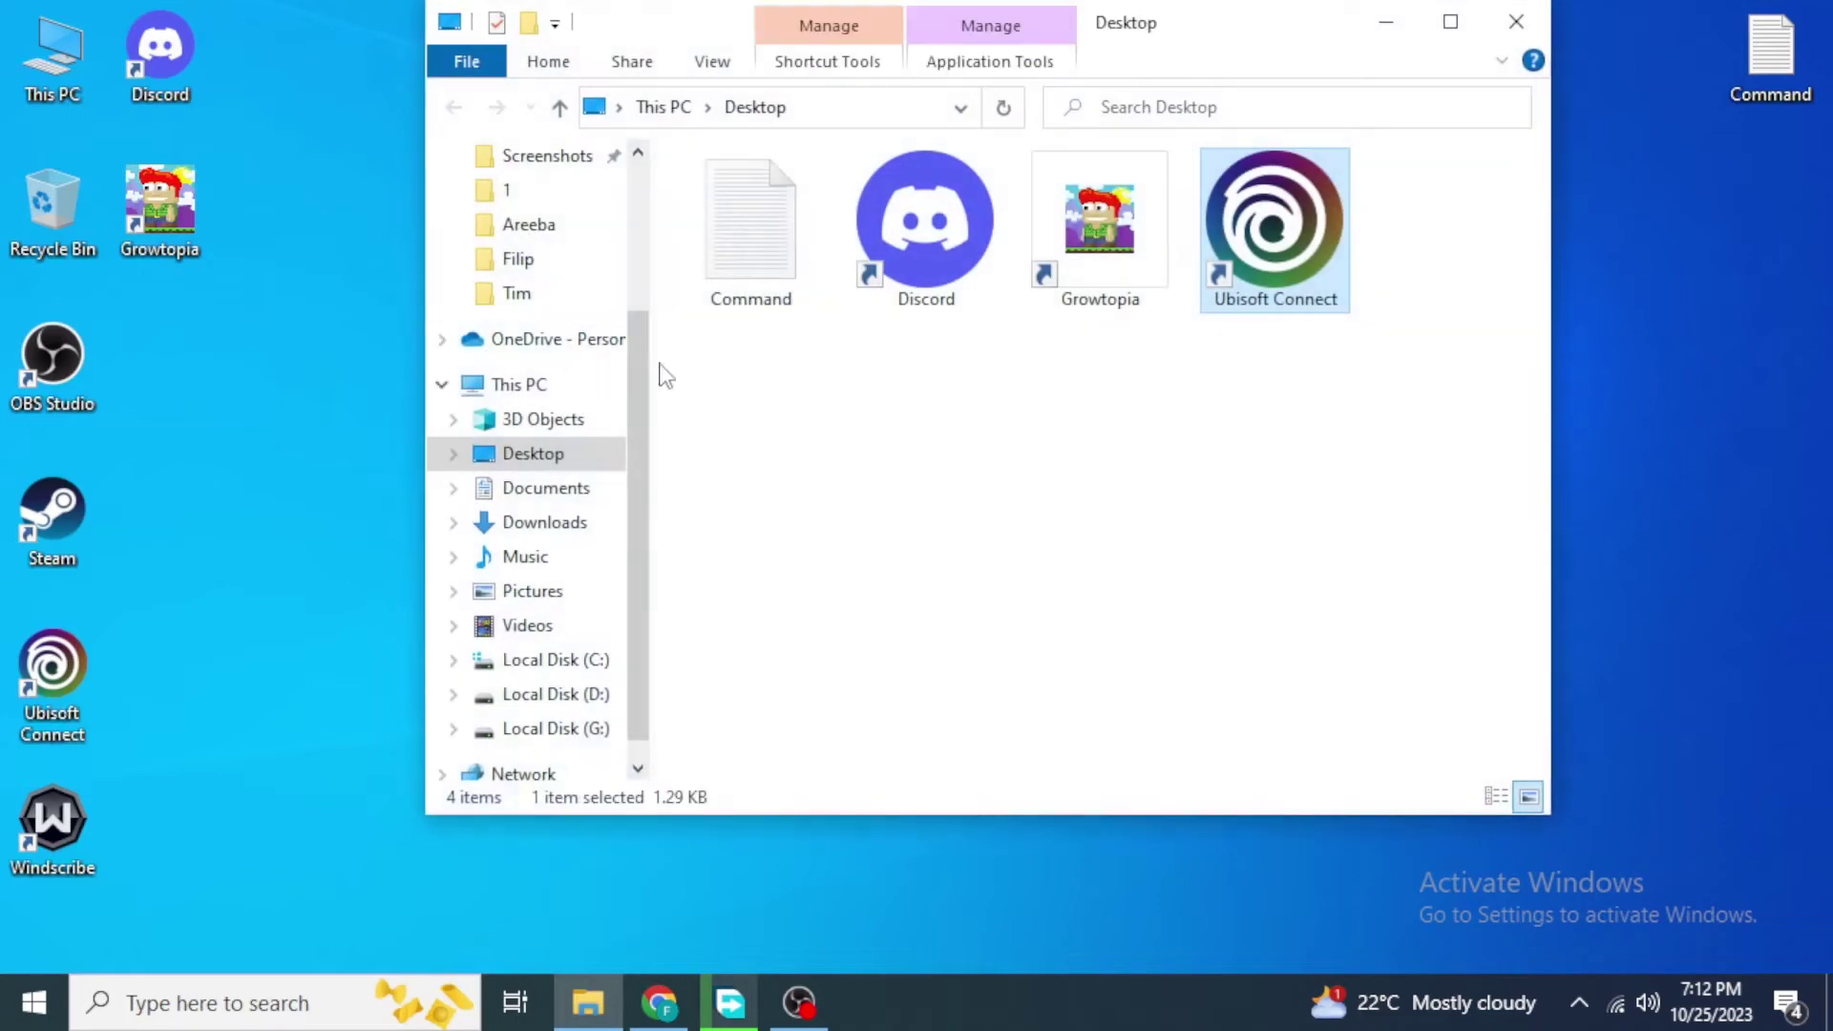
# Bring up the Ubisoft Connect shortcut's Properties, ready to edit the end of its Target path
pyautogui.rightClick(1273, 250)
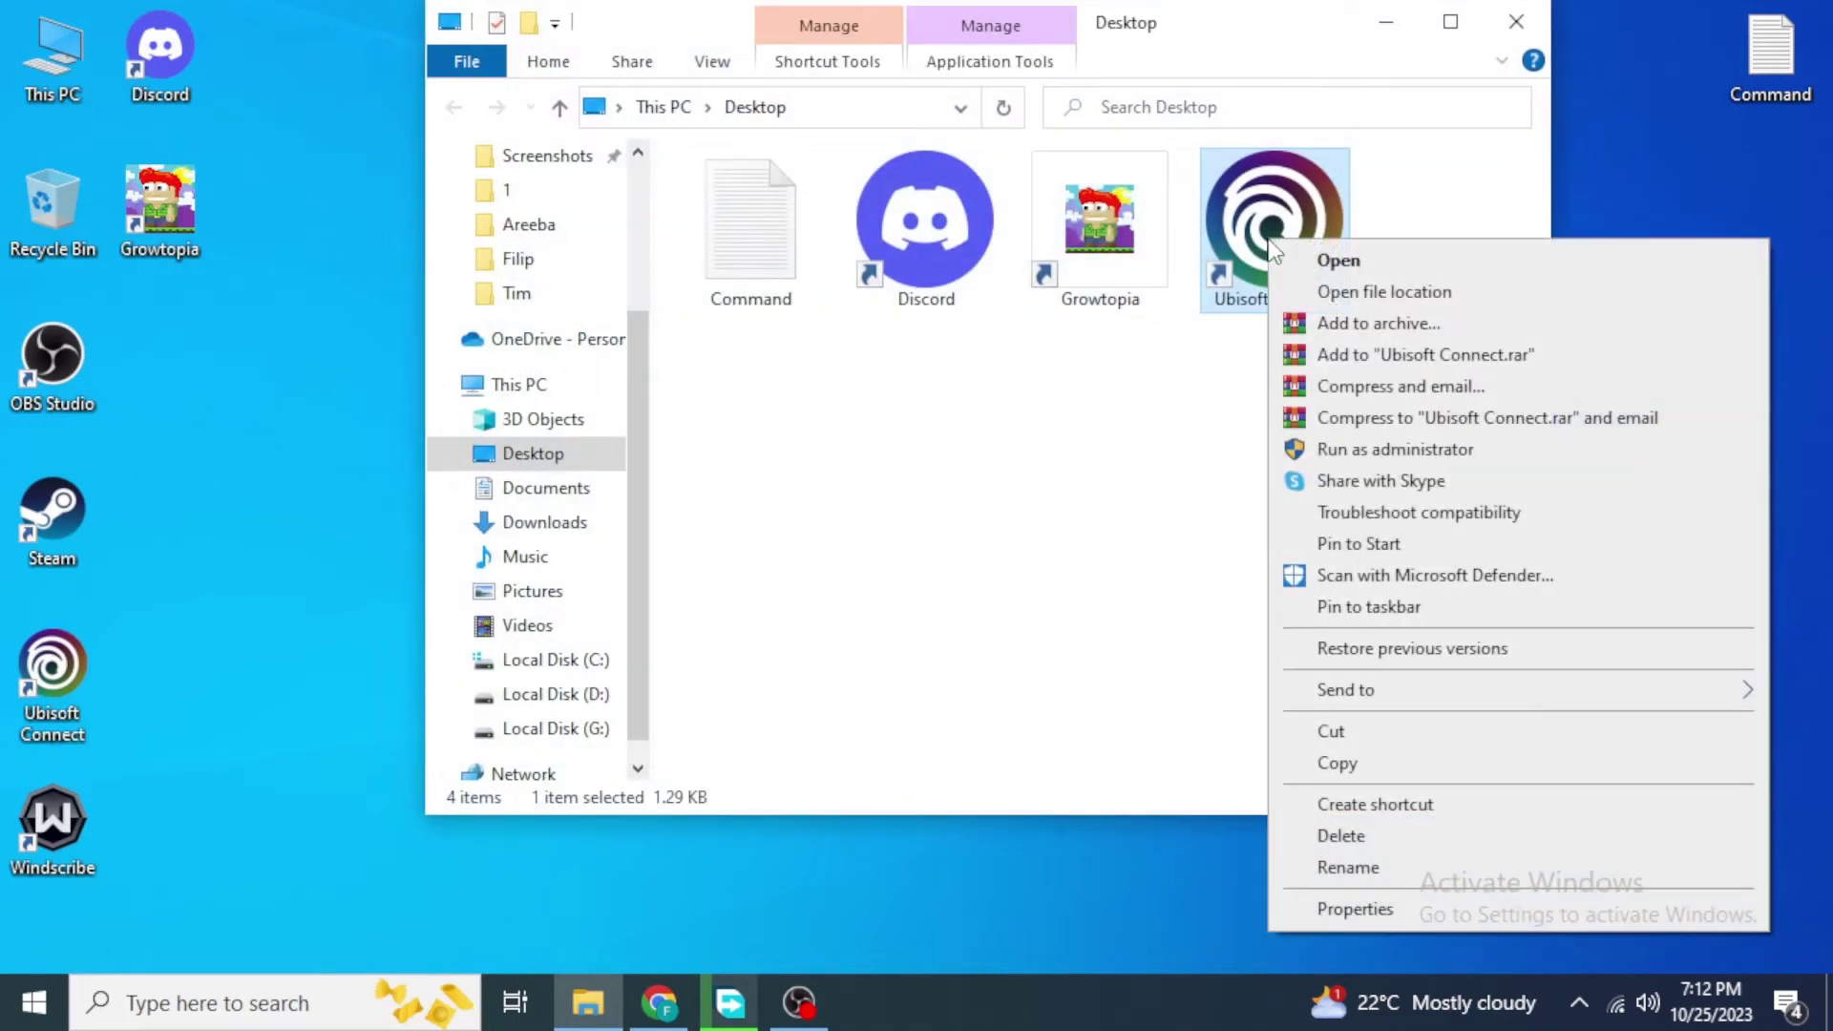
pyautogui.click(1355, 909)
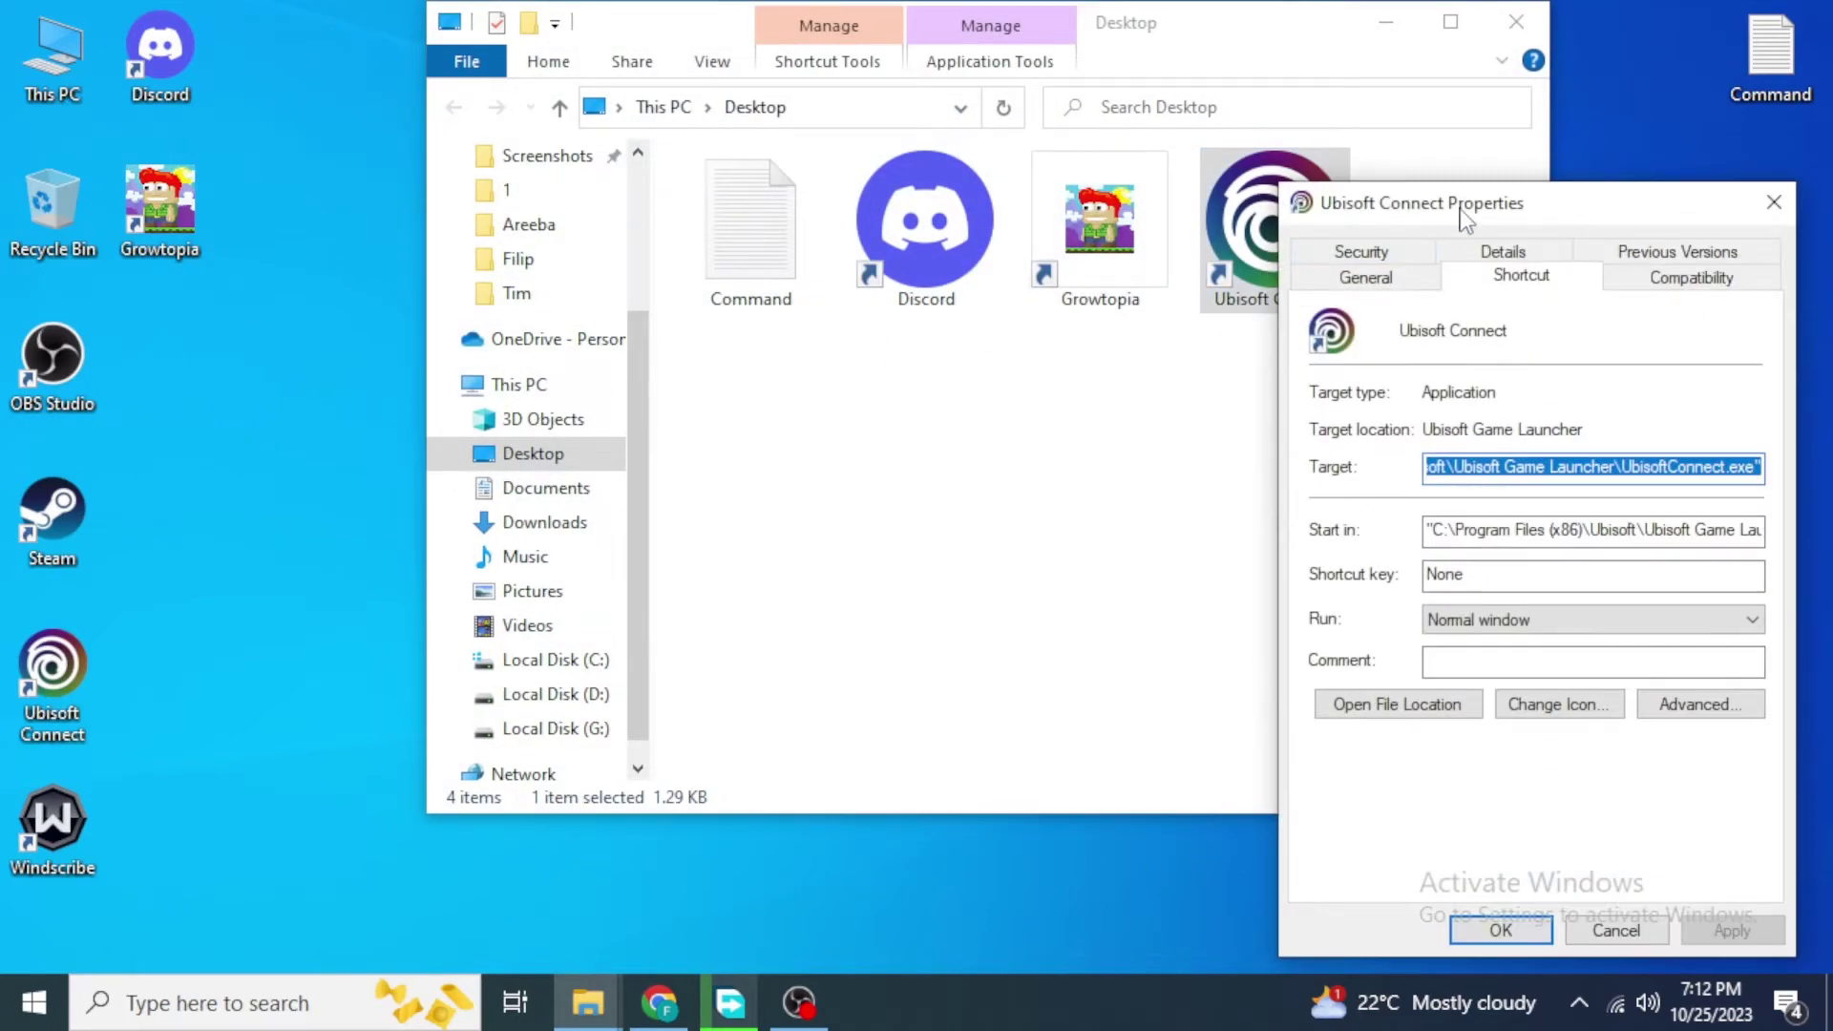
pyautogui.moveTo(1465, 219); pyautogui.dragTo(912, 114)
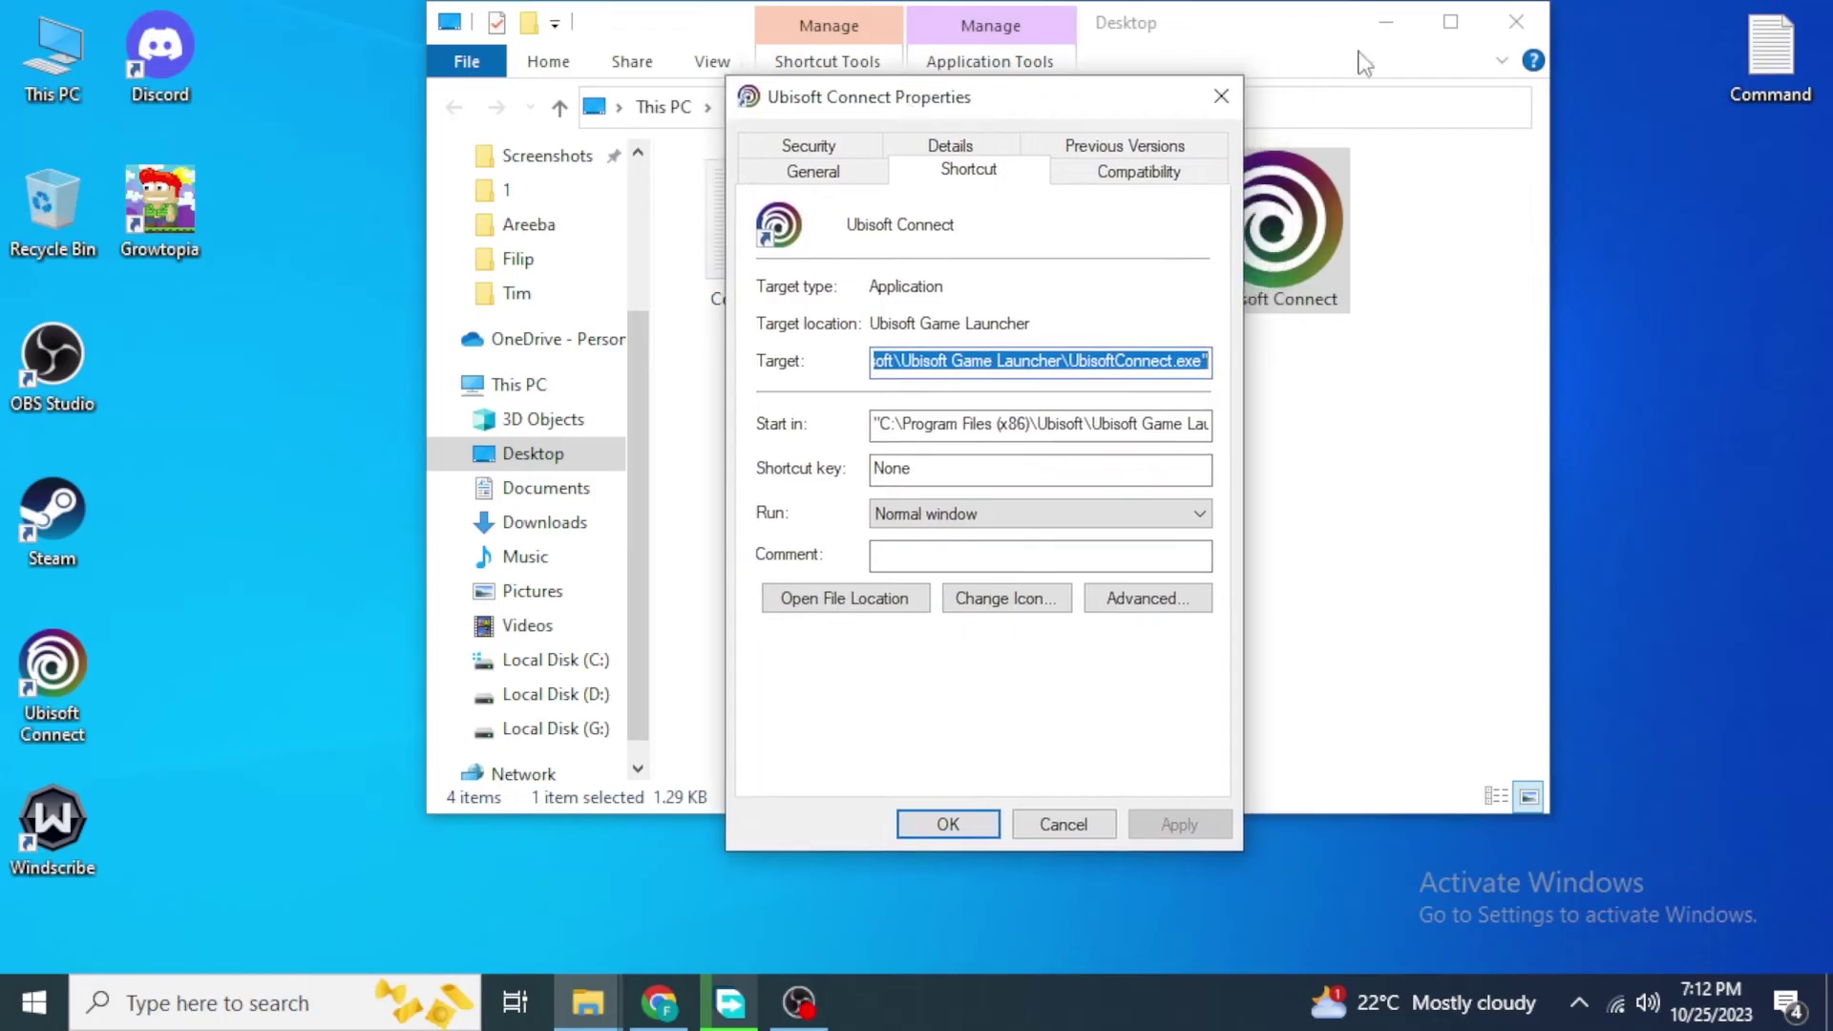
pyautogui.click(1544, 23)
pyautogui.moveTo(1155, 92); pyautogui.dragTo(1044, 108)
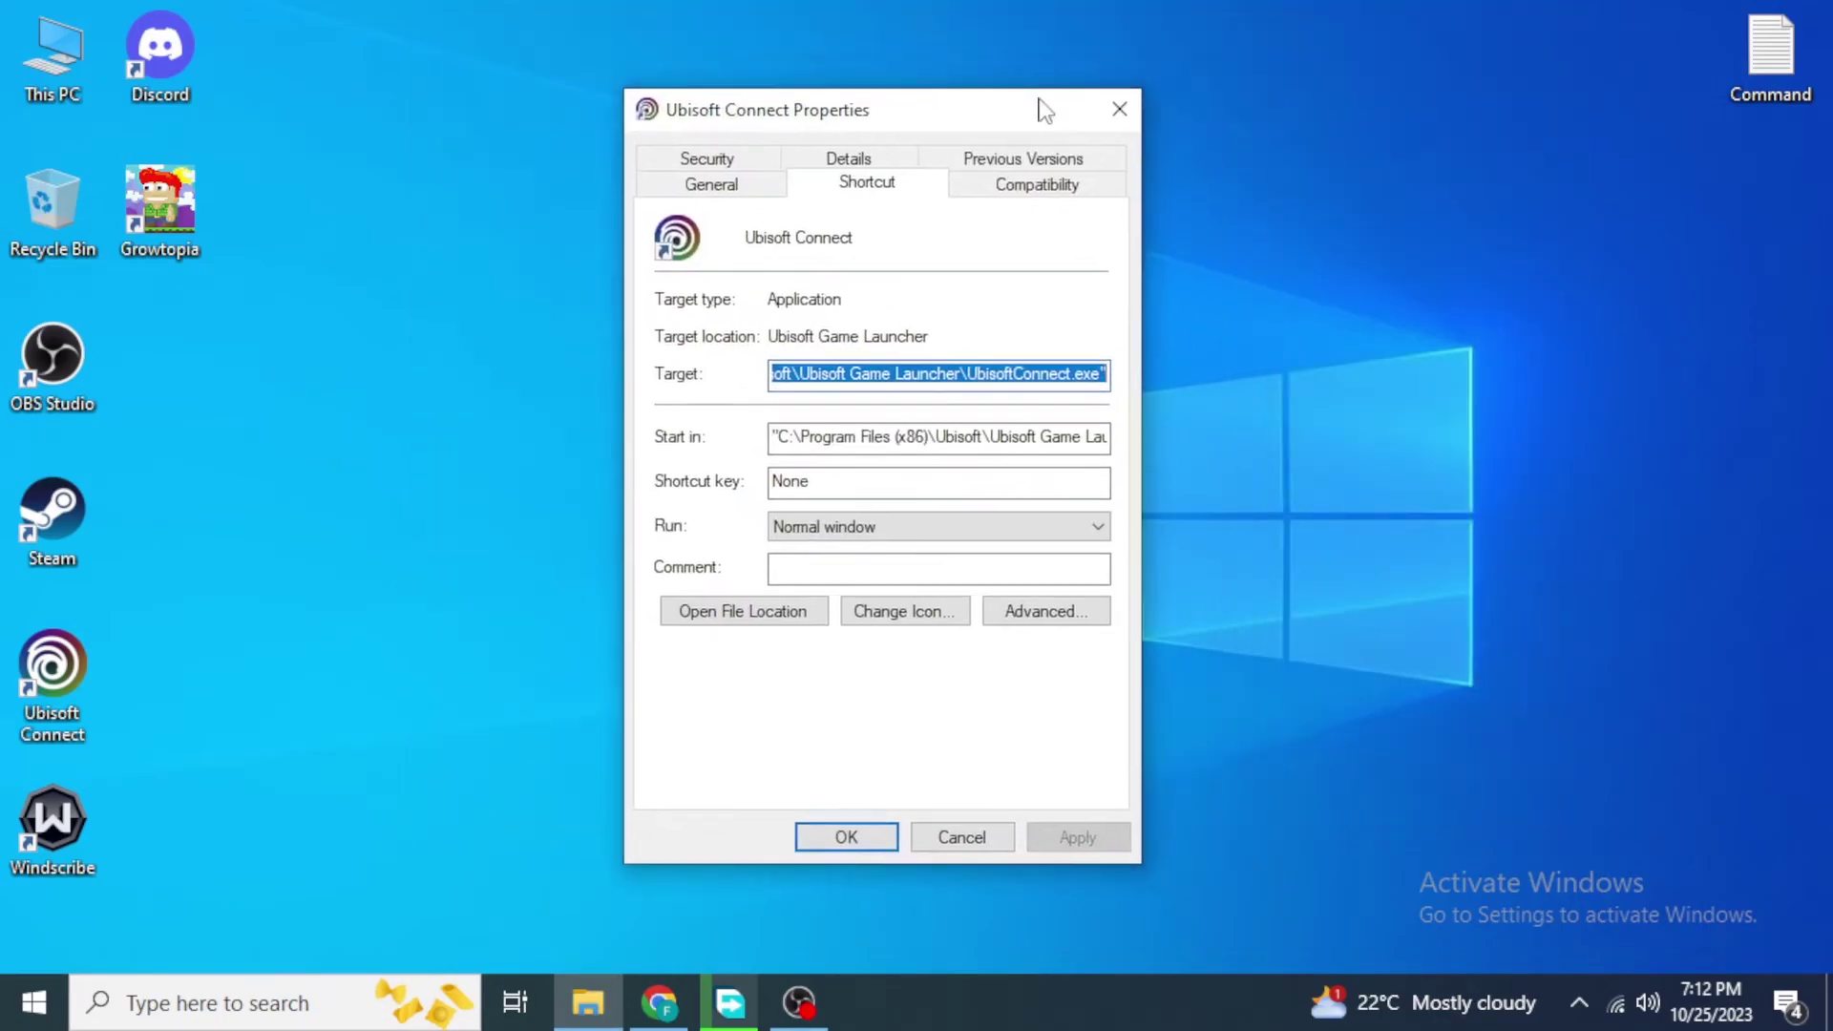
pyautogui.click(1069, 376)
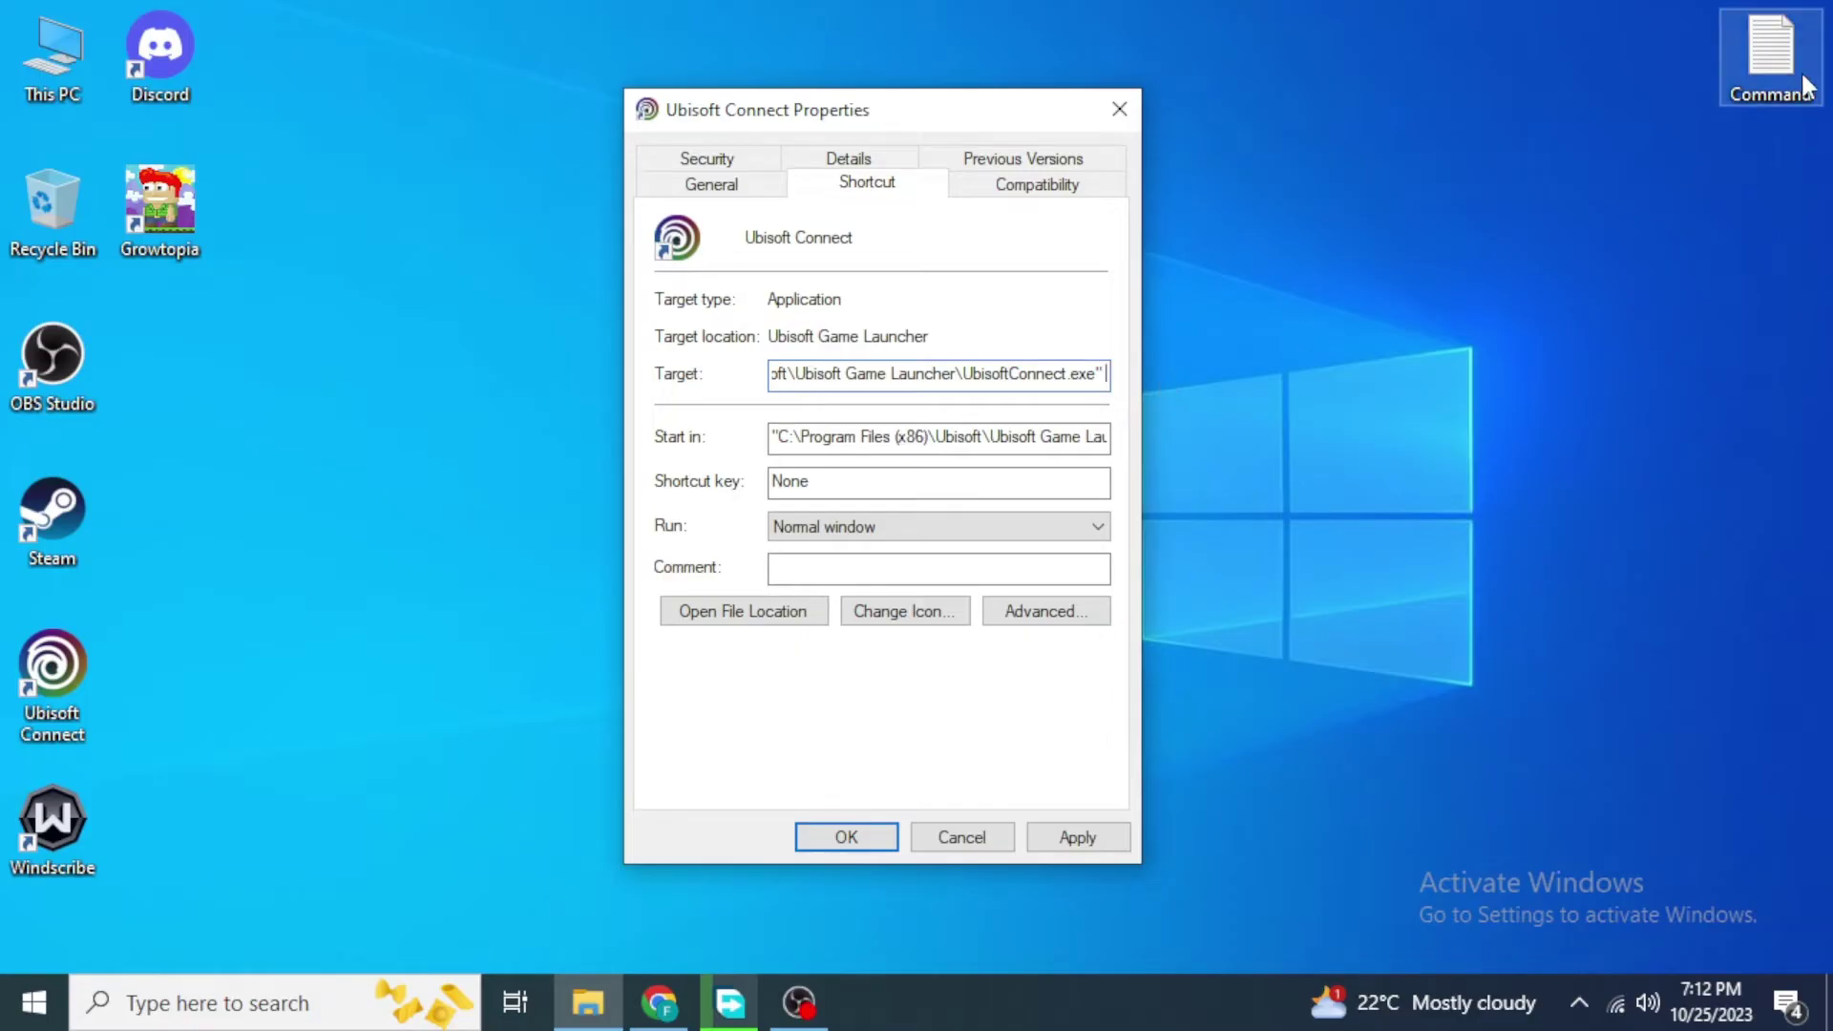
# Append '-eac_launcher' from the Command note to the shortcut's Target and apply it
pyautogui.doubleClick(1772, 58)
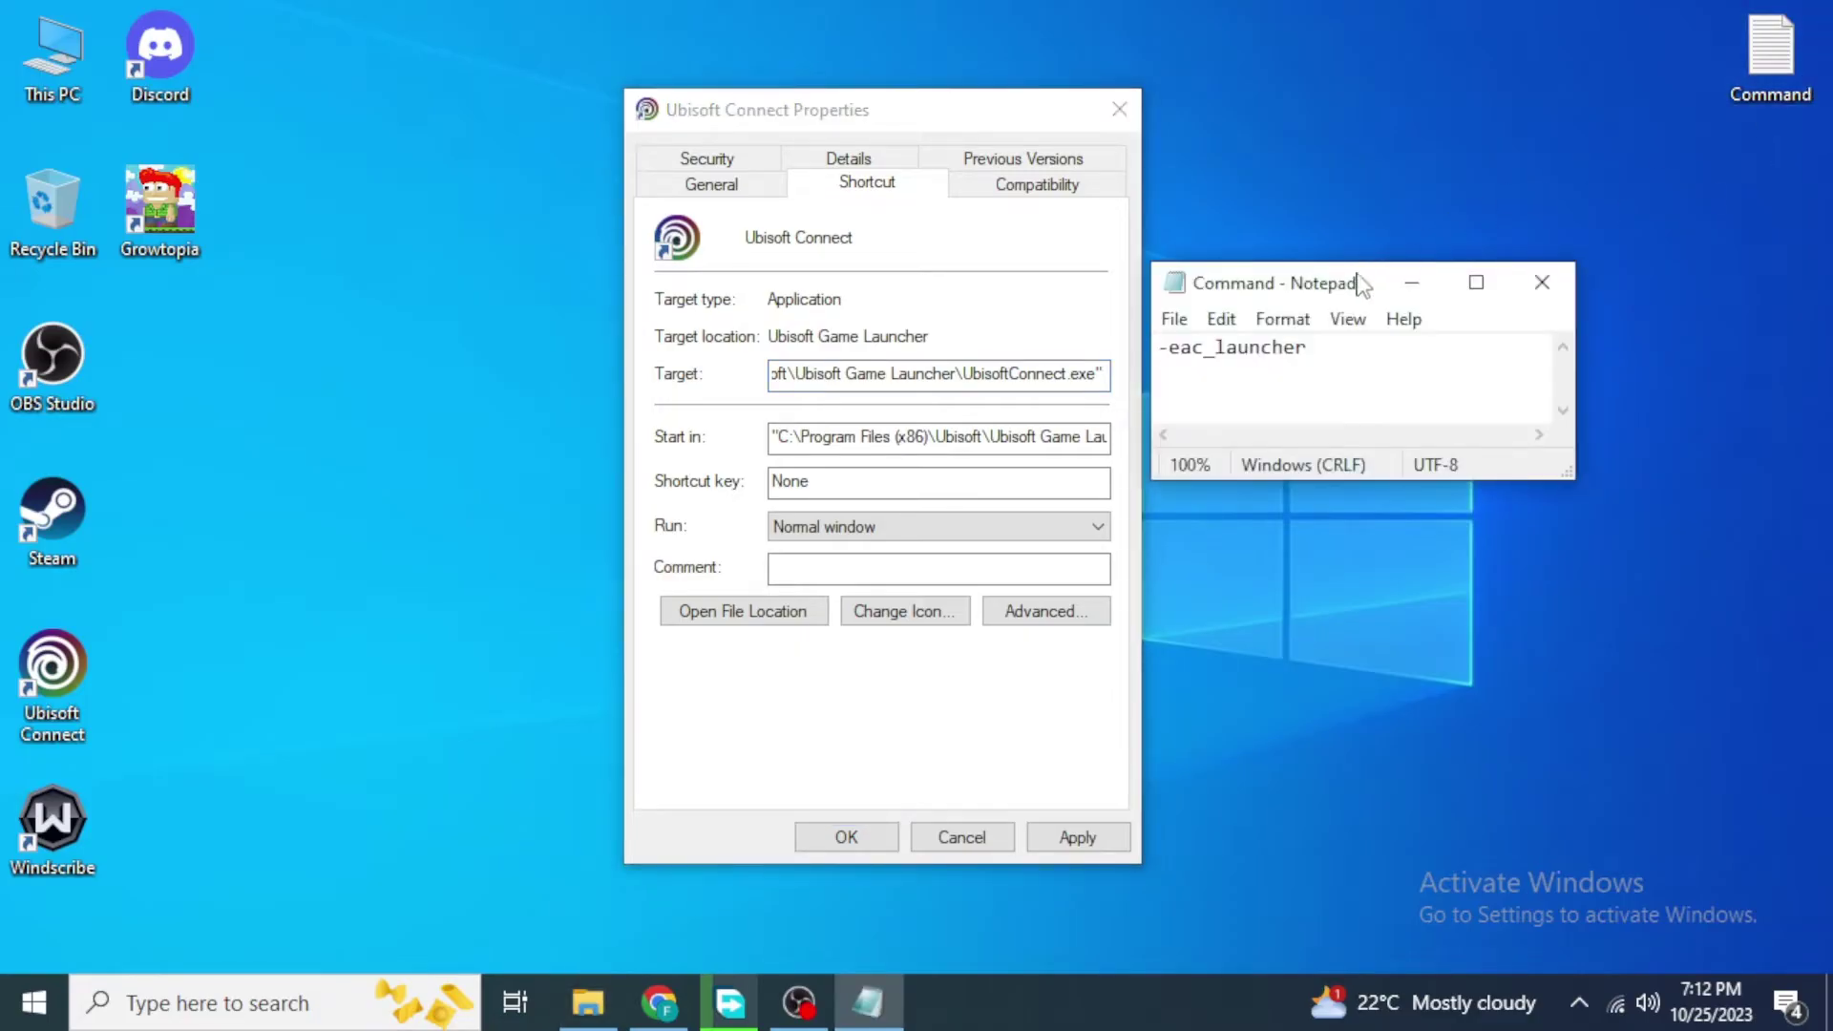
pyautogui.moveTo(1339, 287); pyautogui.dragTo(1422, 290)
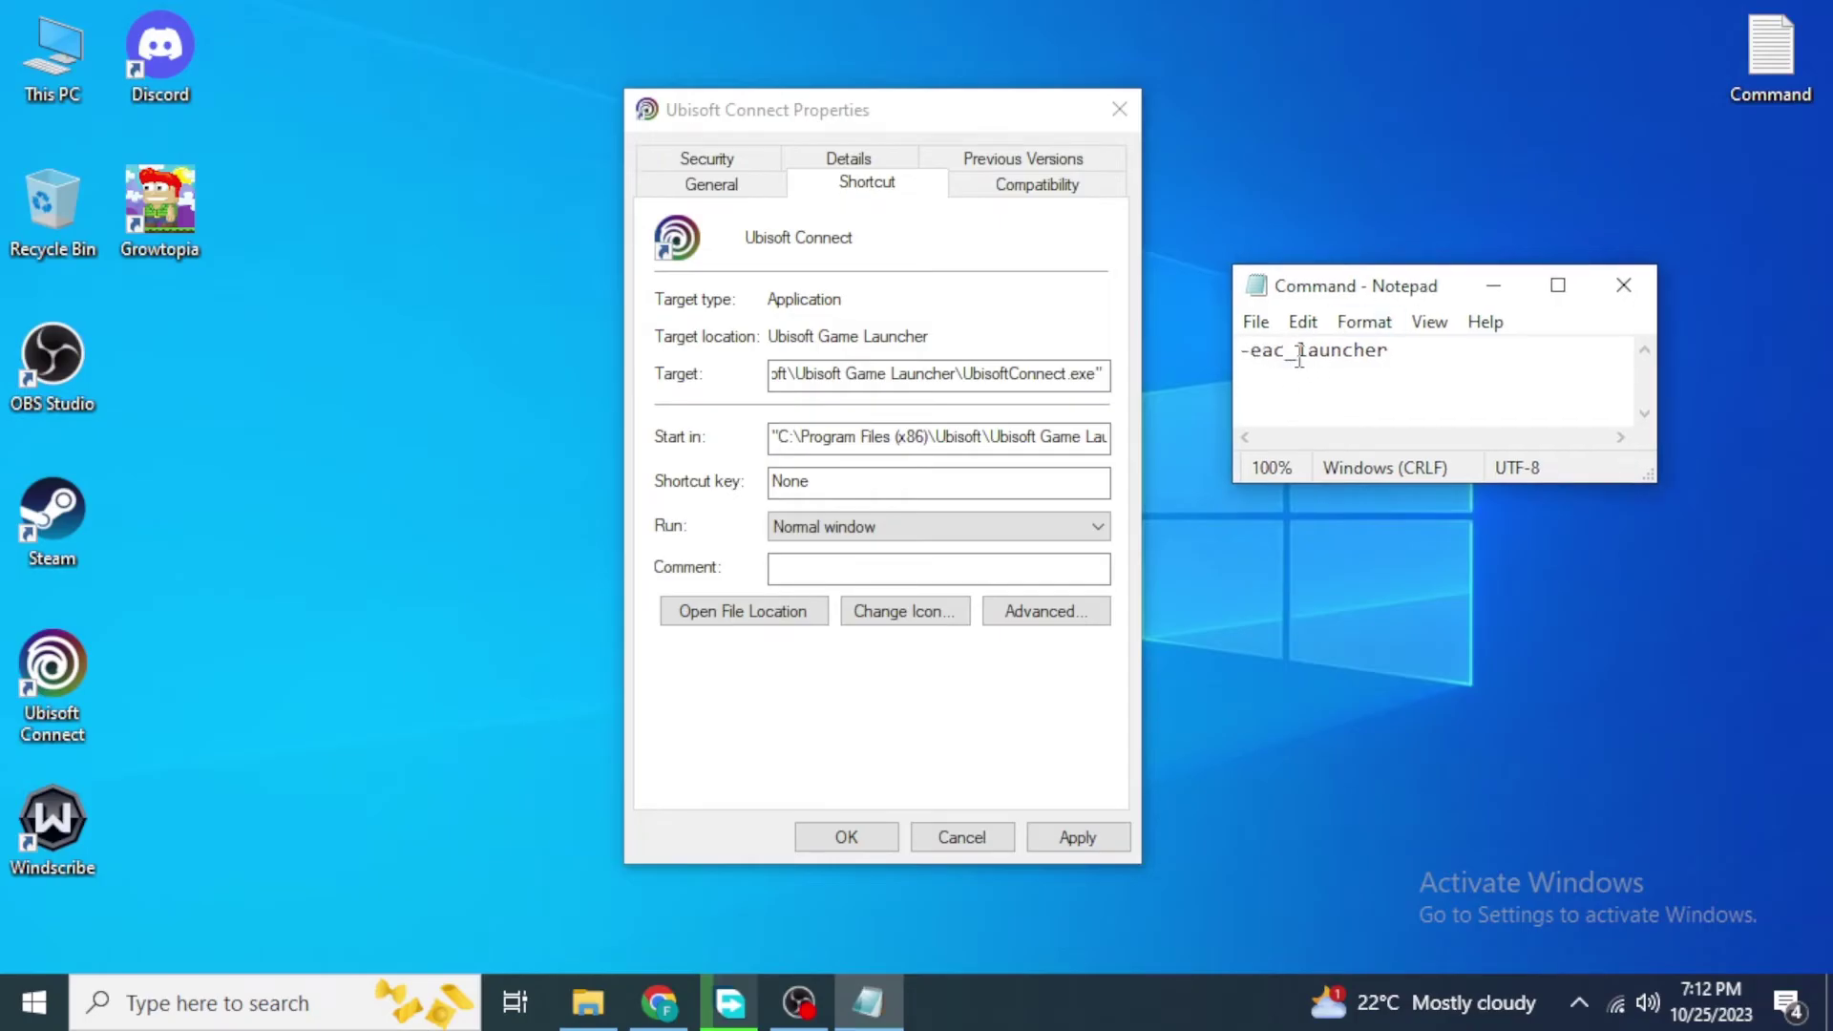
pyautogui.click(1108, 375)
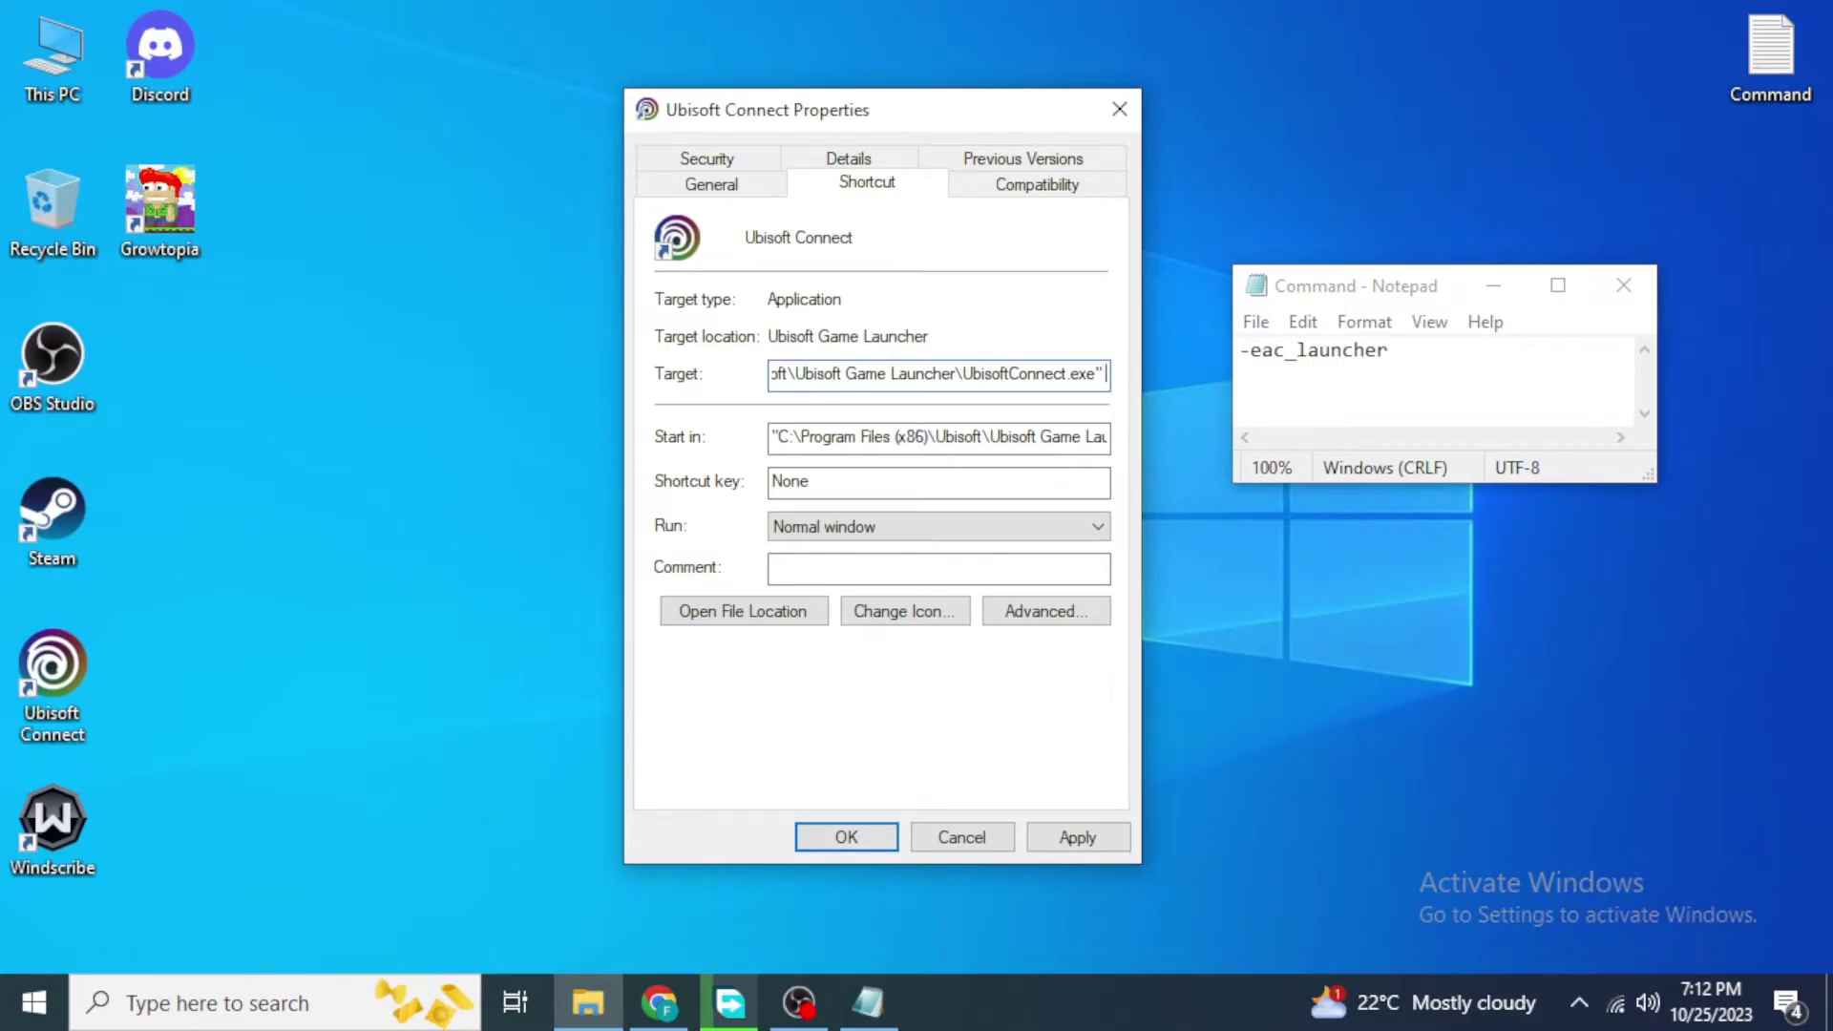
pyautogui.write('-eac')
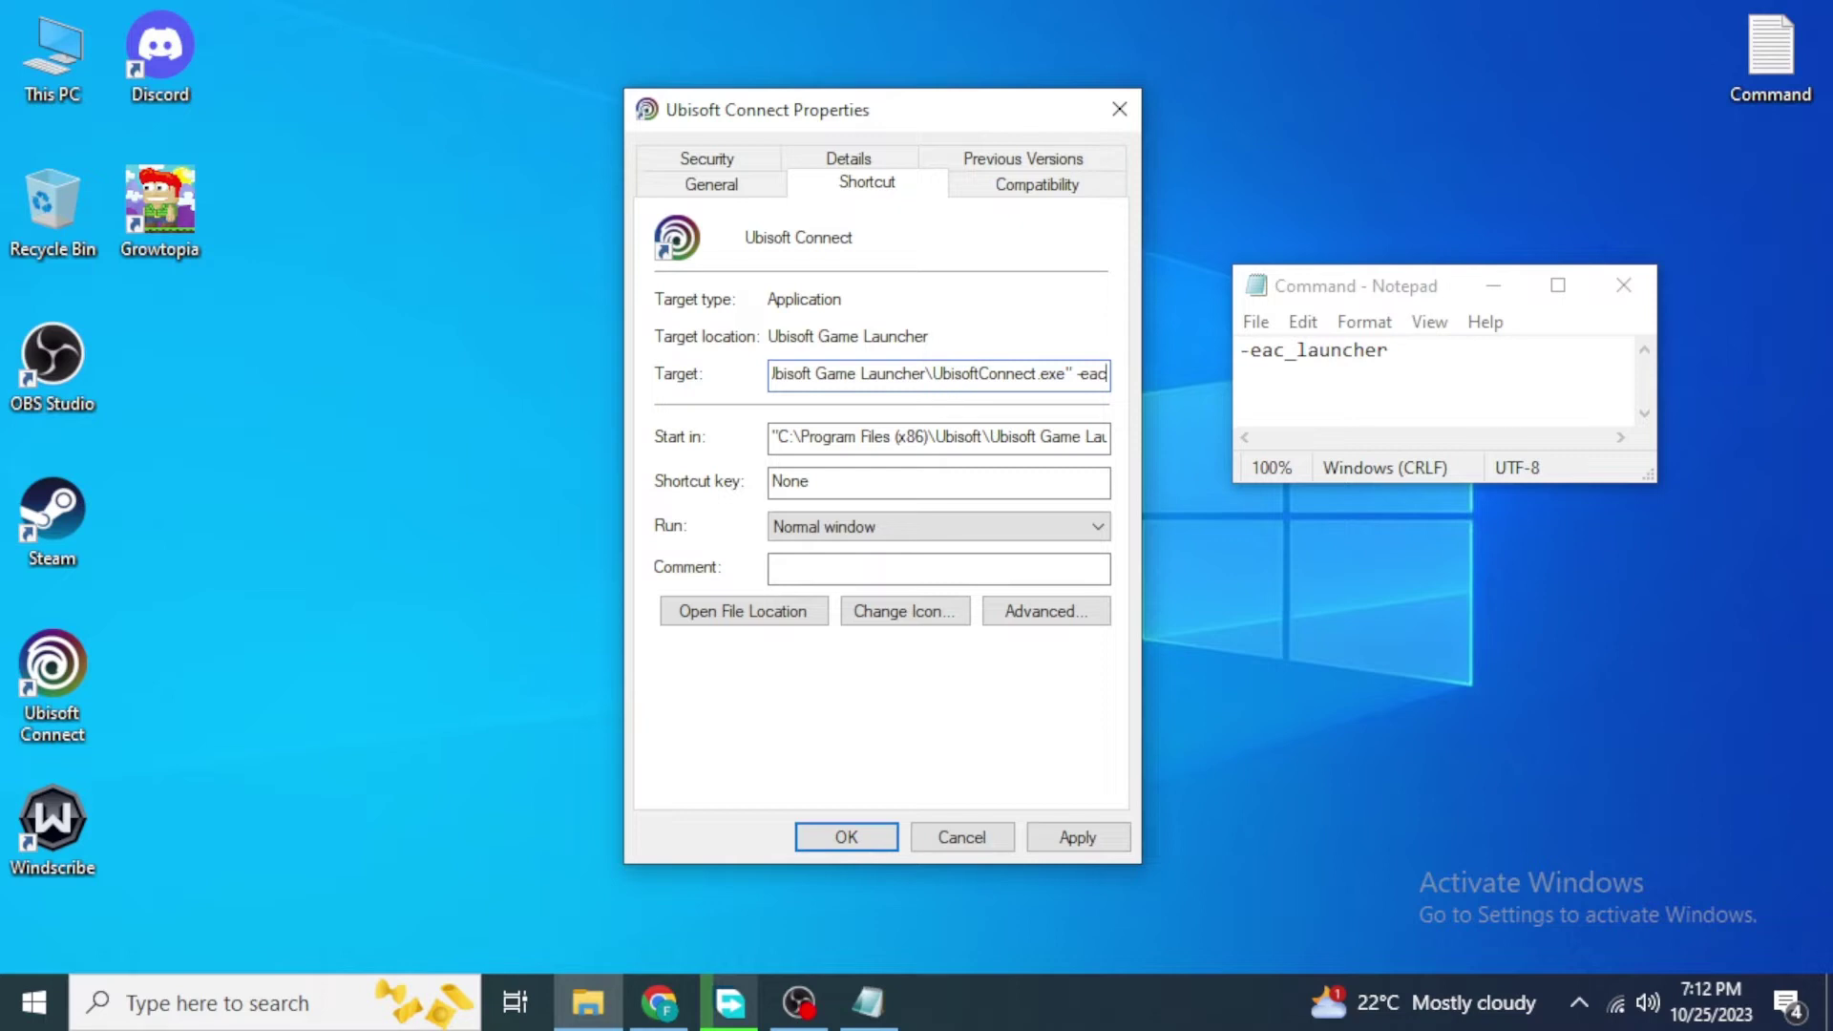
pyautogui.write('_launcher')
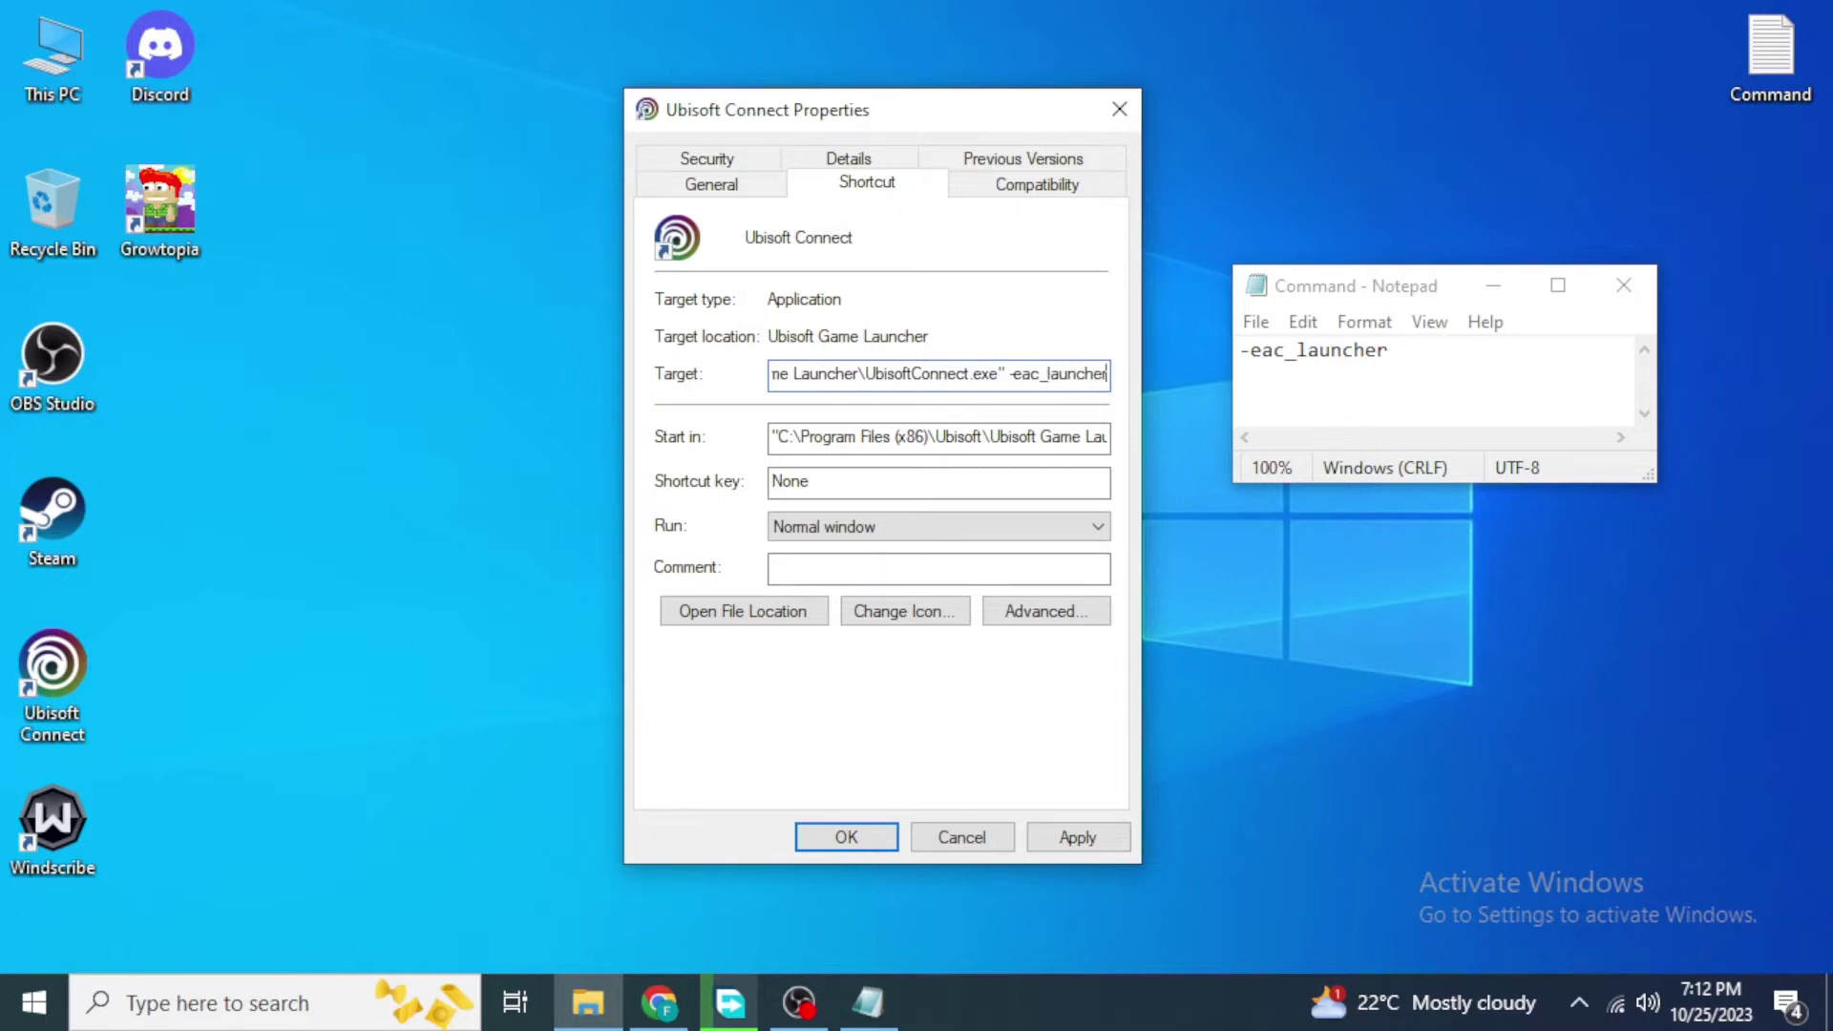
pyautogui.click(1078, 836)
pyautogui.click(845, 837)
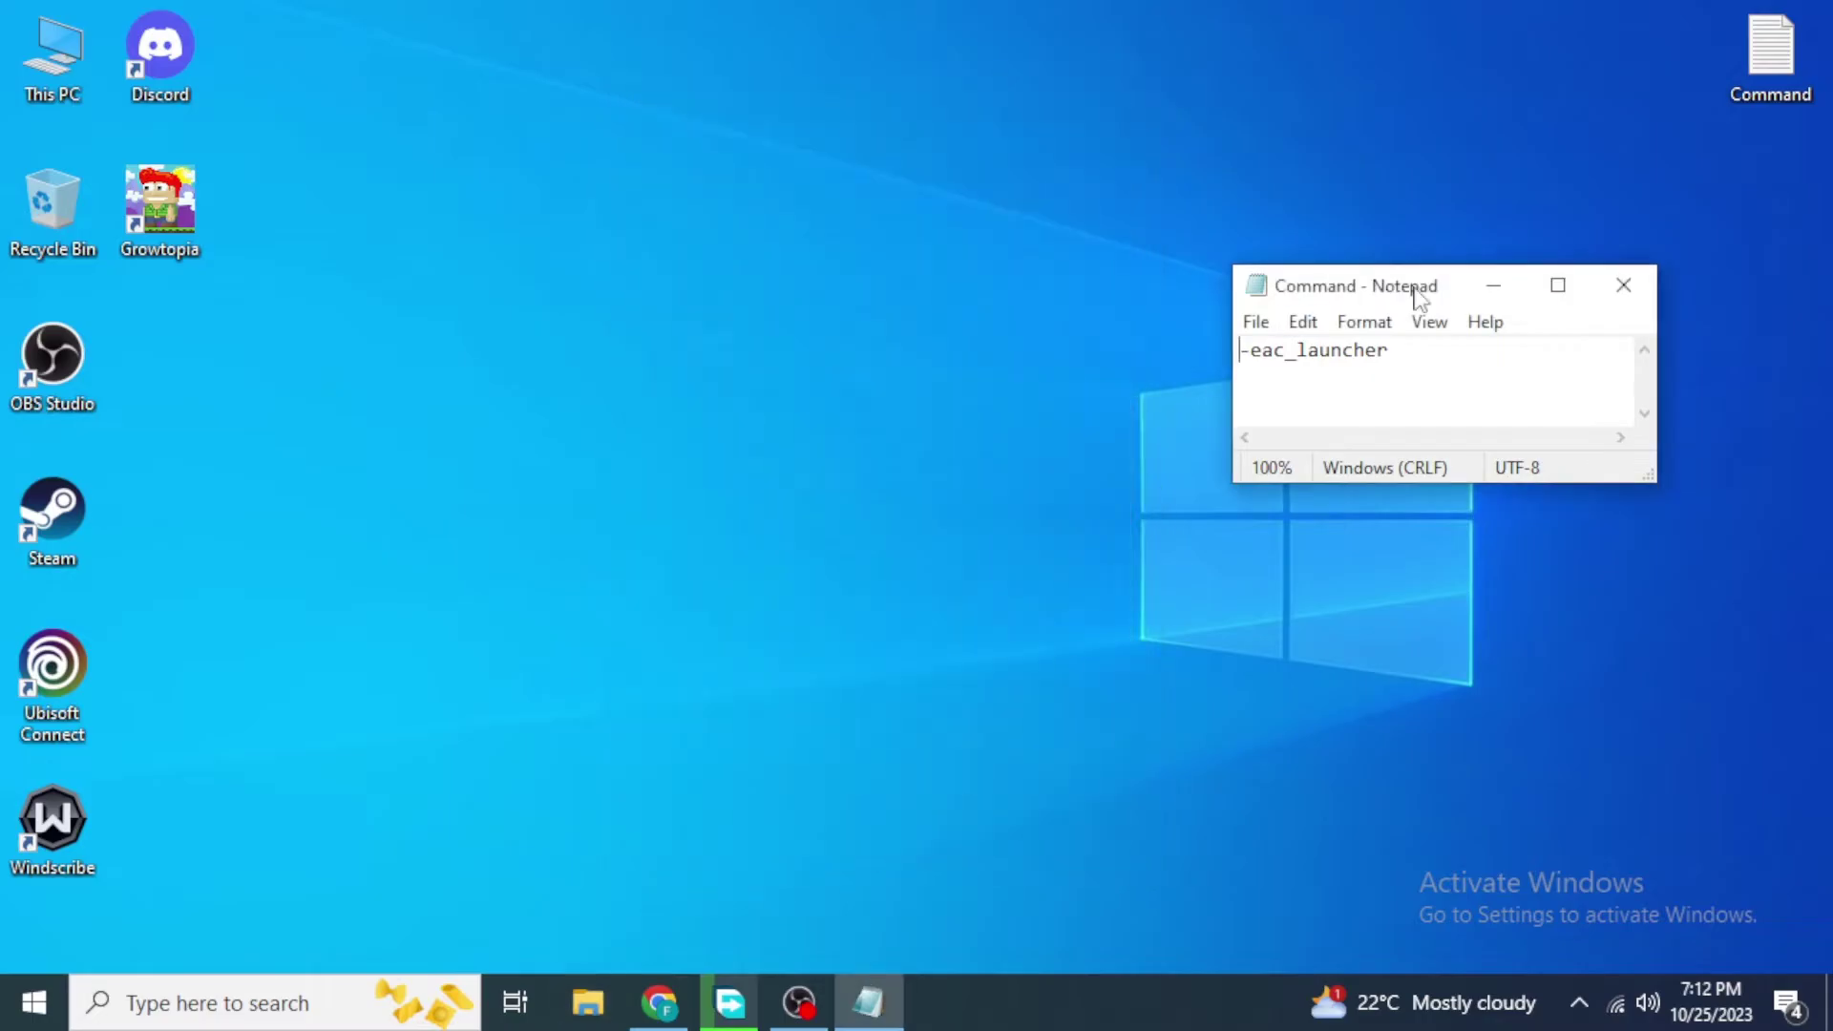
pyautogui.click(1622, 284)
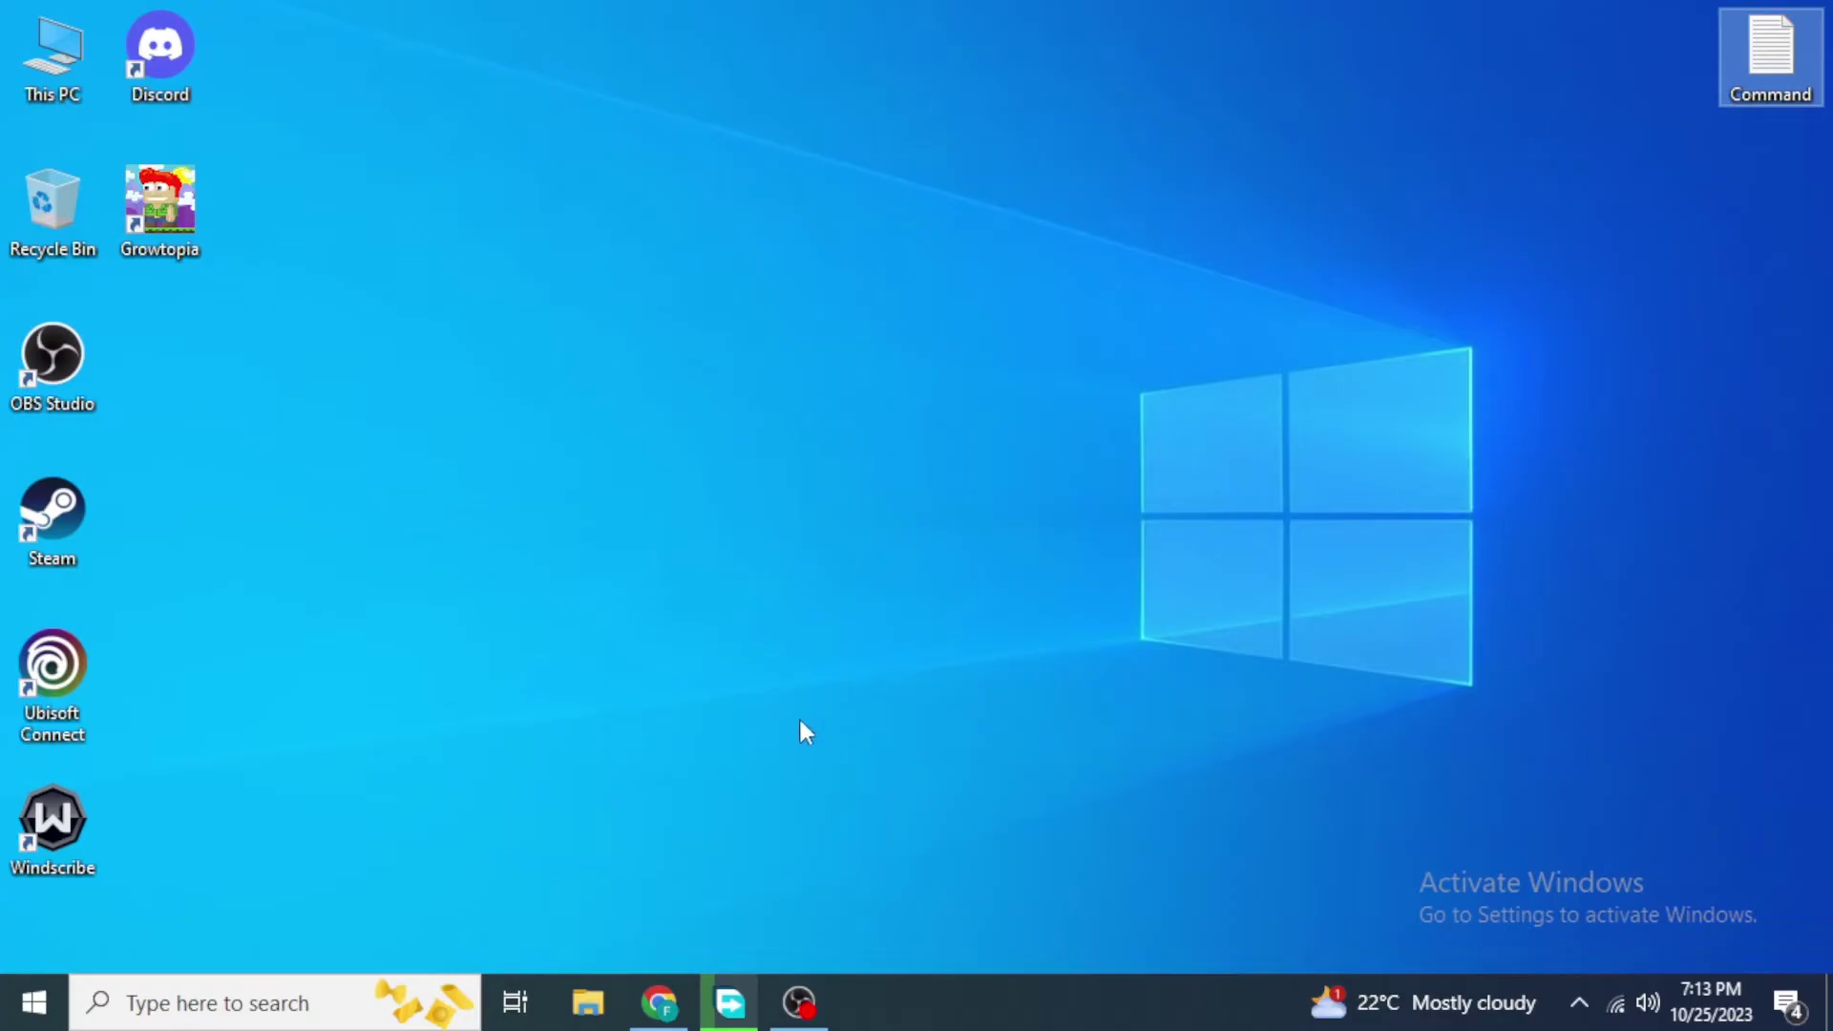
# Restore the Chrome window showing the MediaFire page for Watch dogs 2.rar
pyautogui.click(659, 1003)
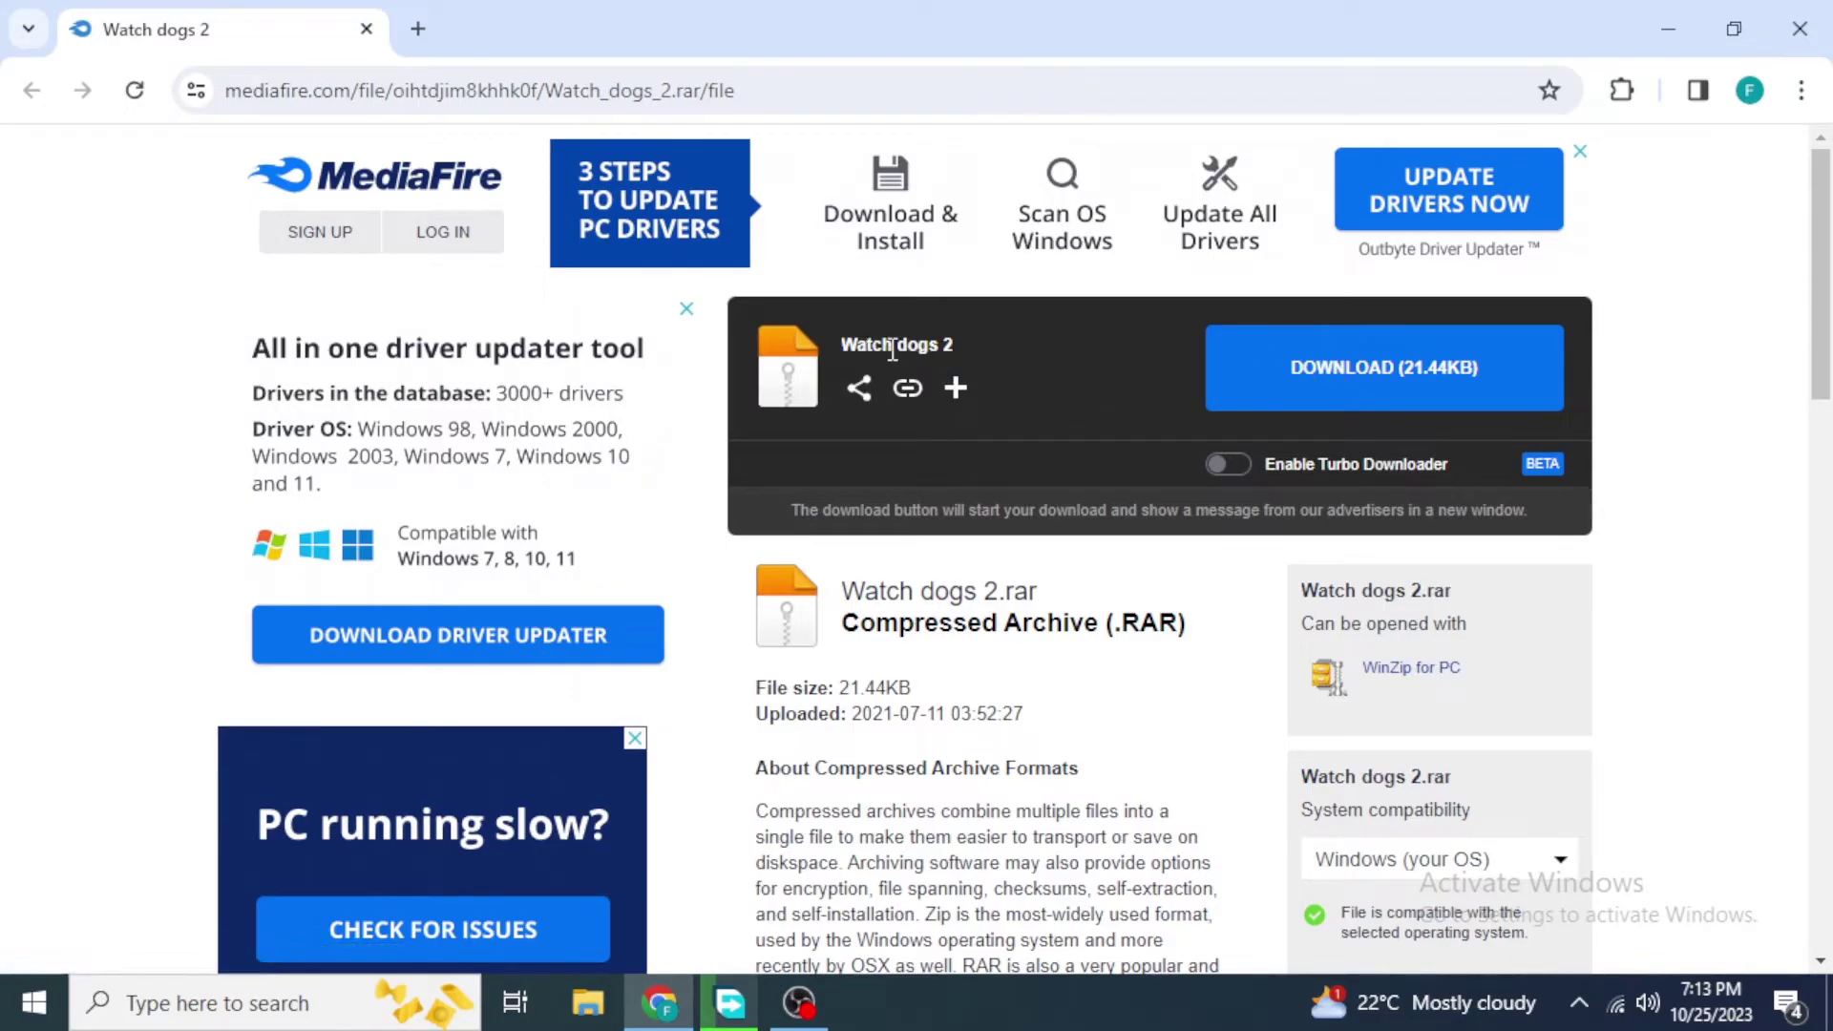
# Download Watch dogs 2.rar from MediaFire, close the ad pop-up, and minimize Chrome
pyautogui.click(1327, 399)
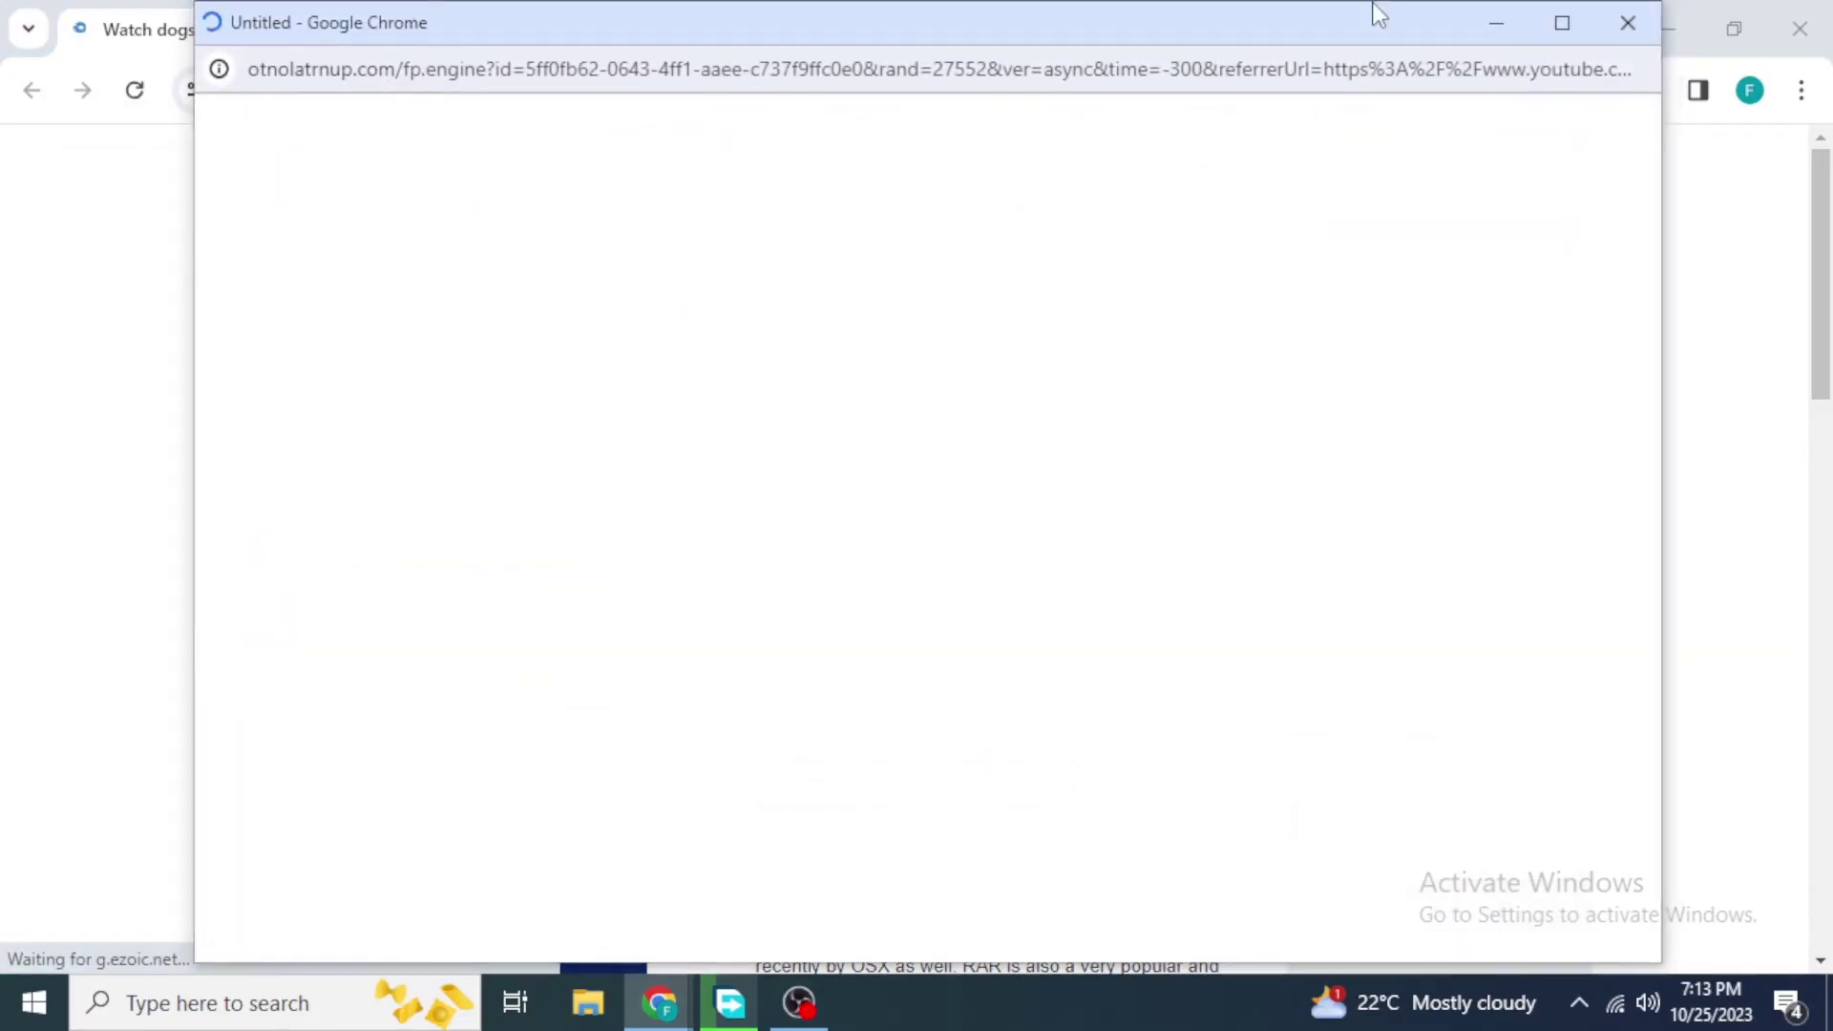
pyautogui.click(1154, 532)
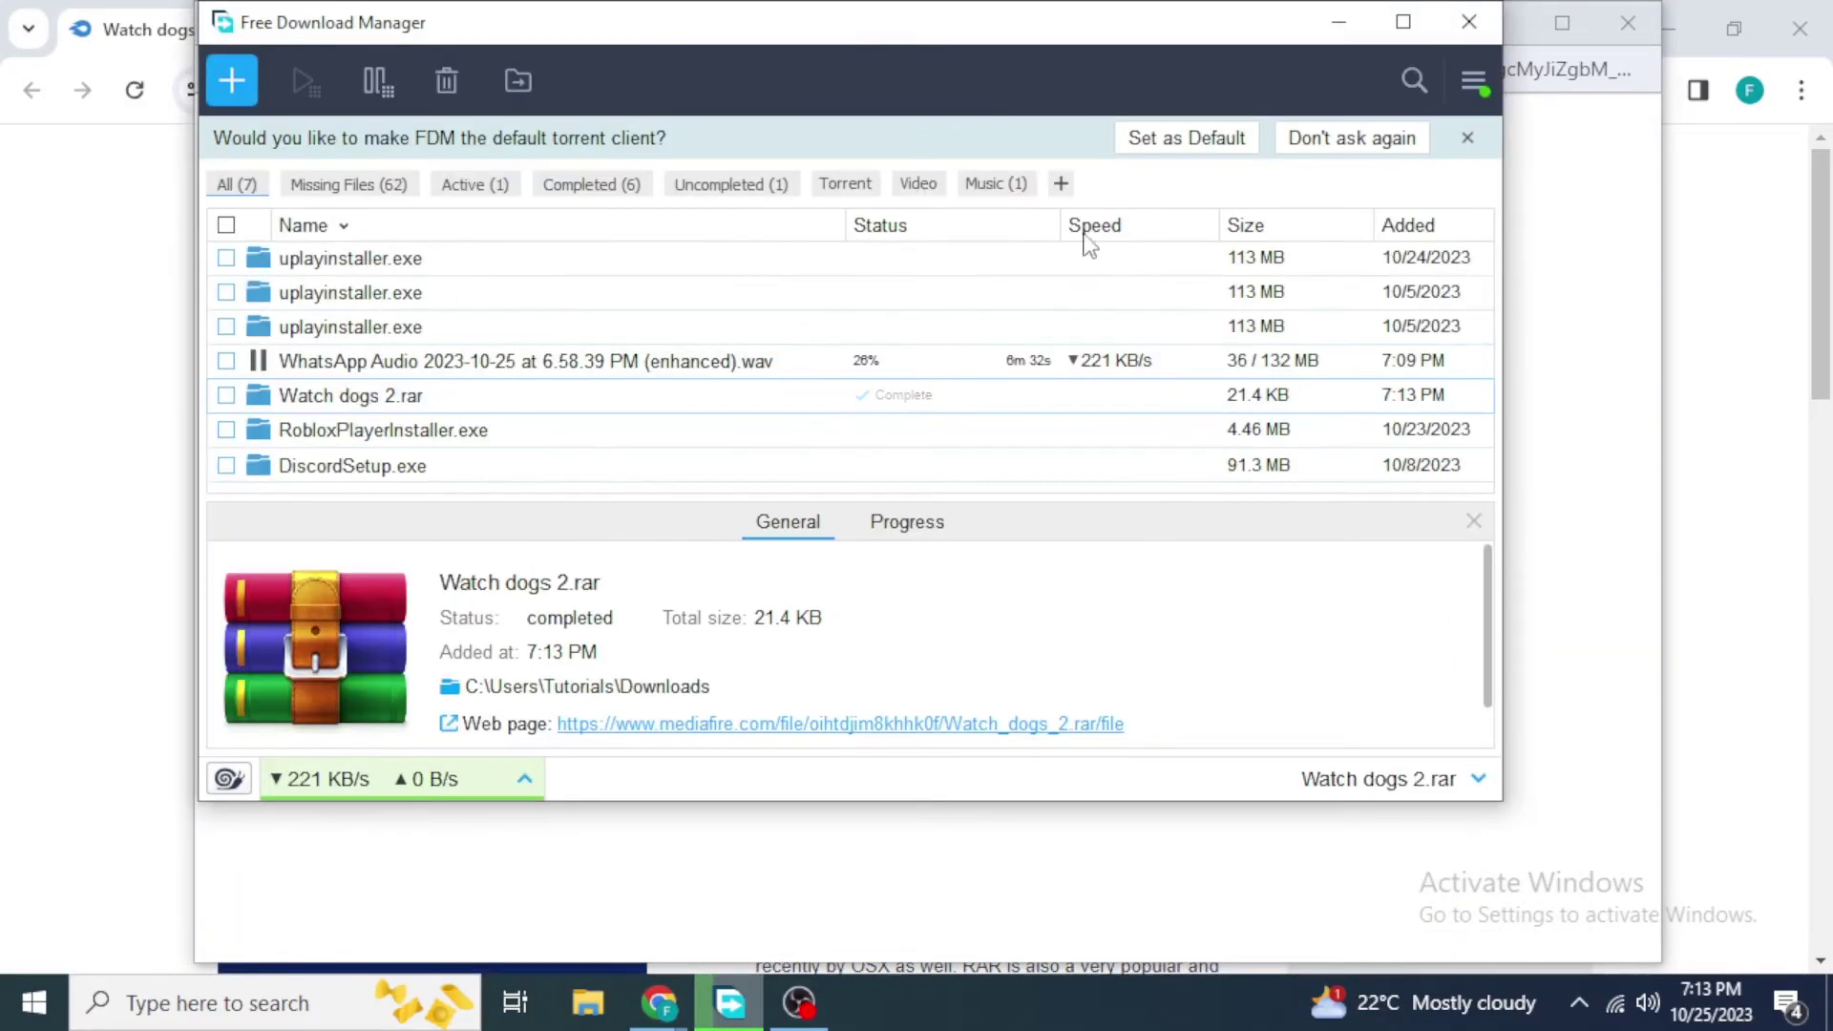
pyautogui.click(1337, 24)
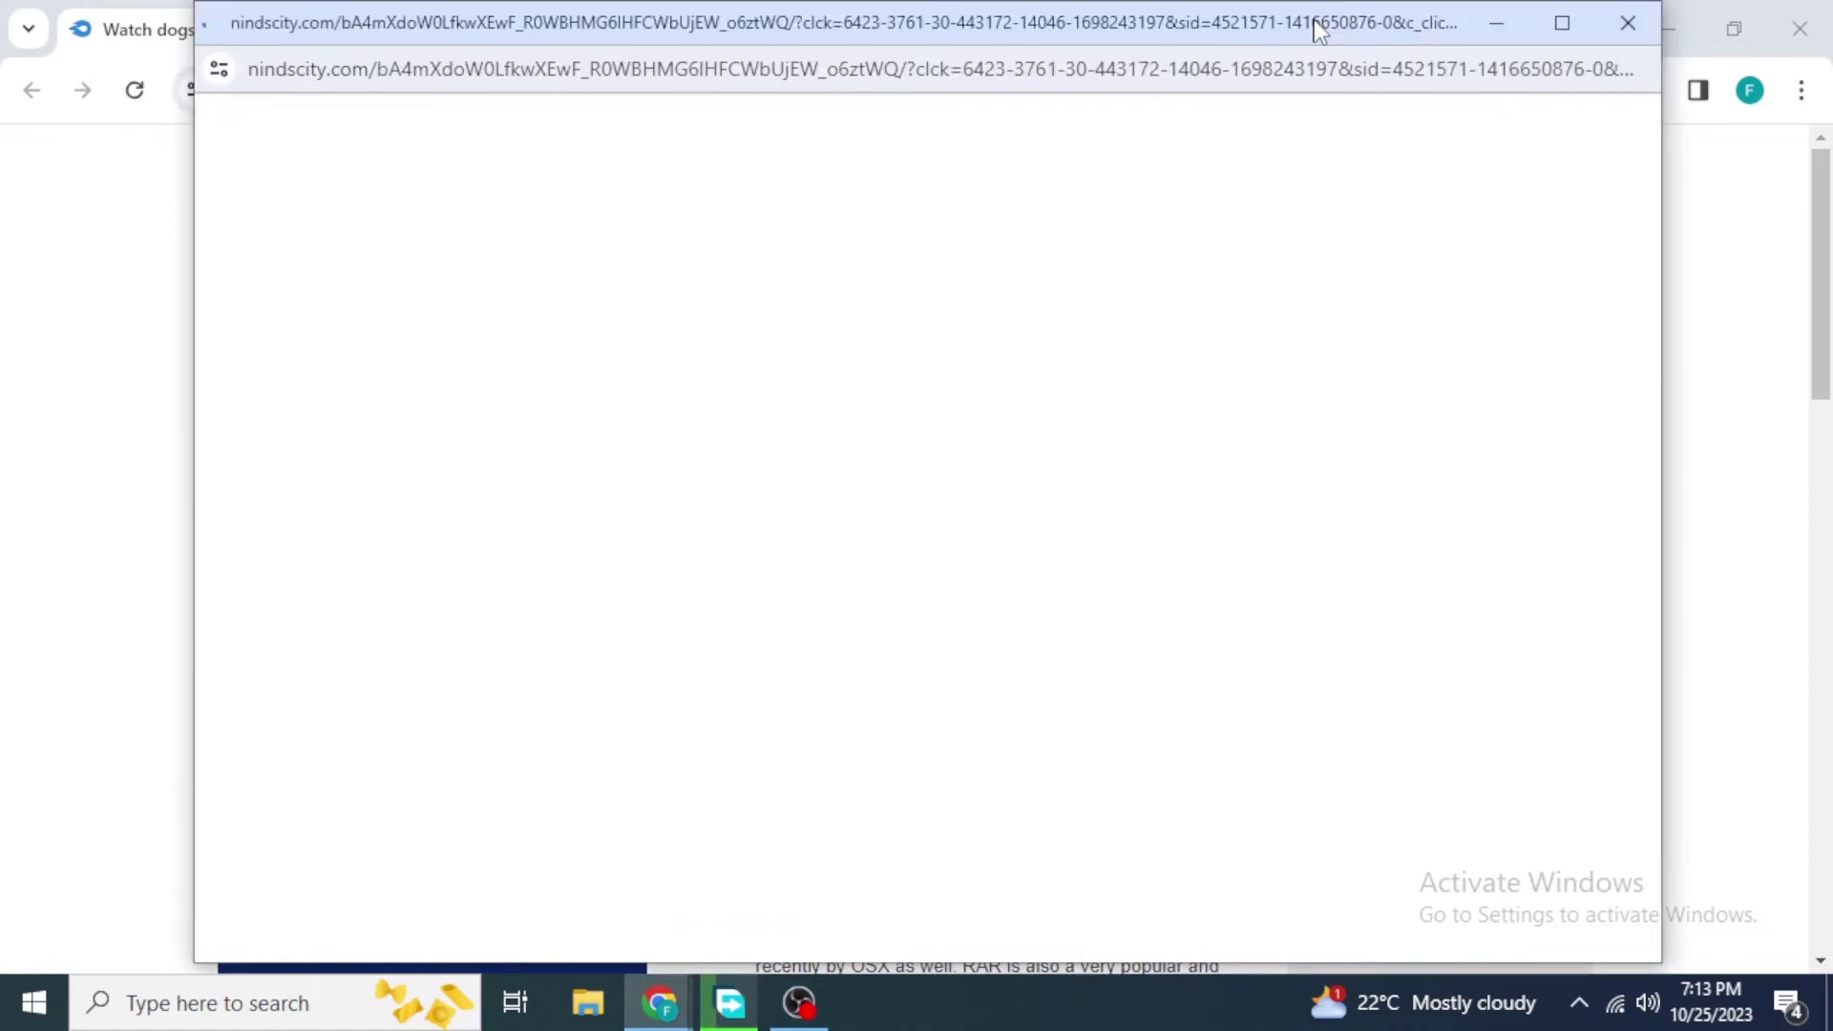
pyautogui.click(1623, 22)
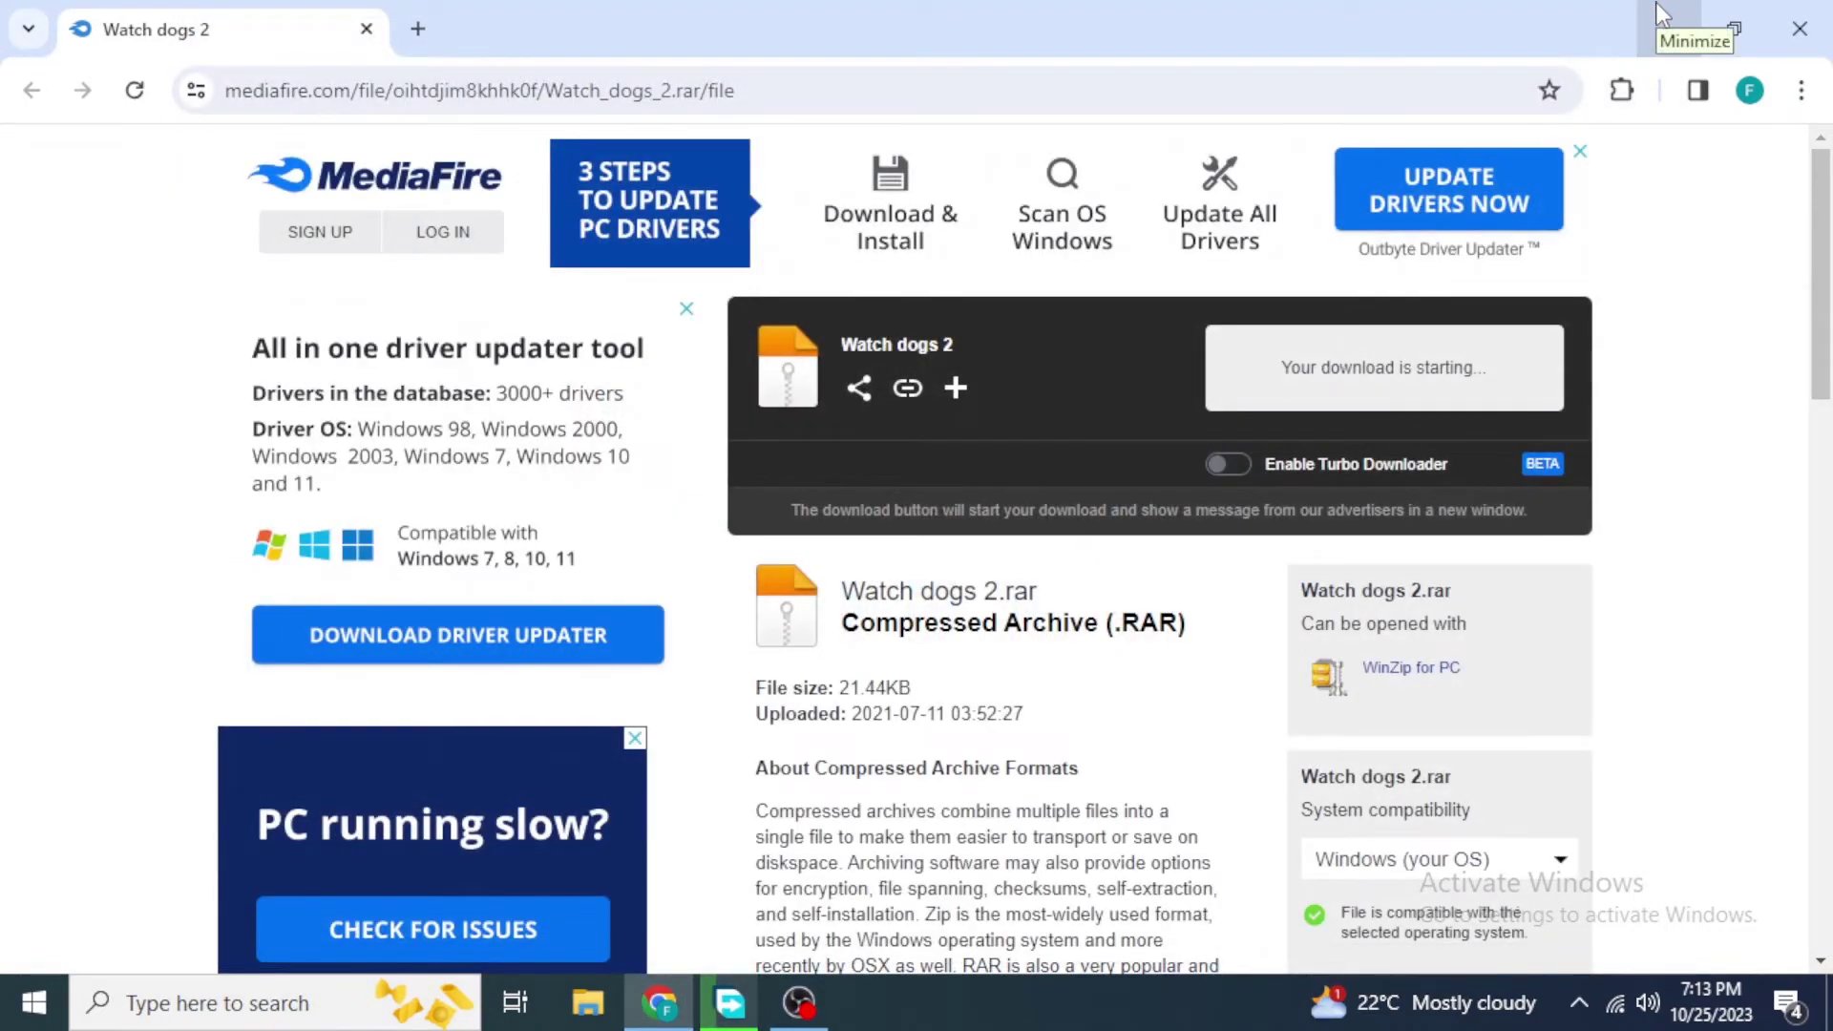
pyautogui.click(1662, 13)
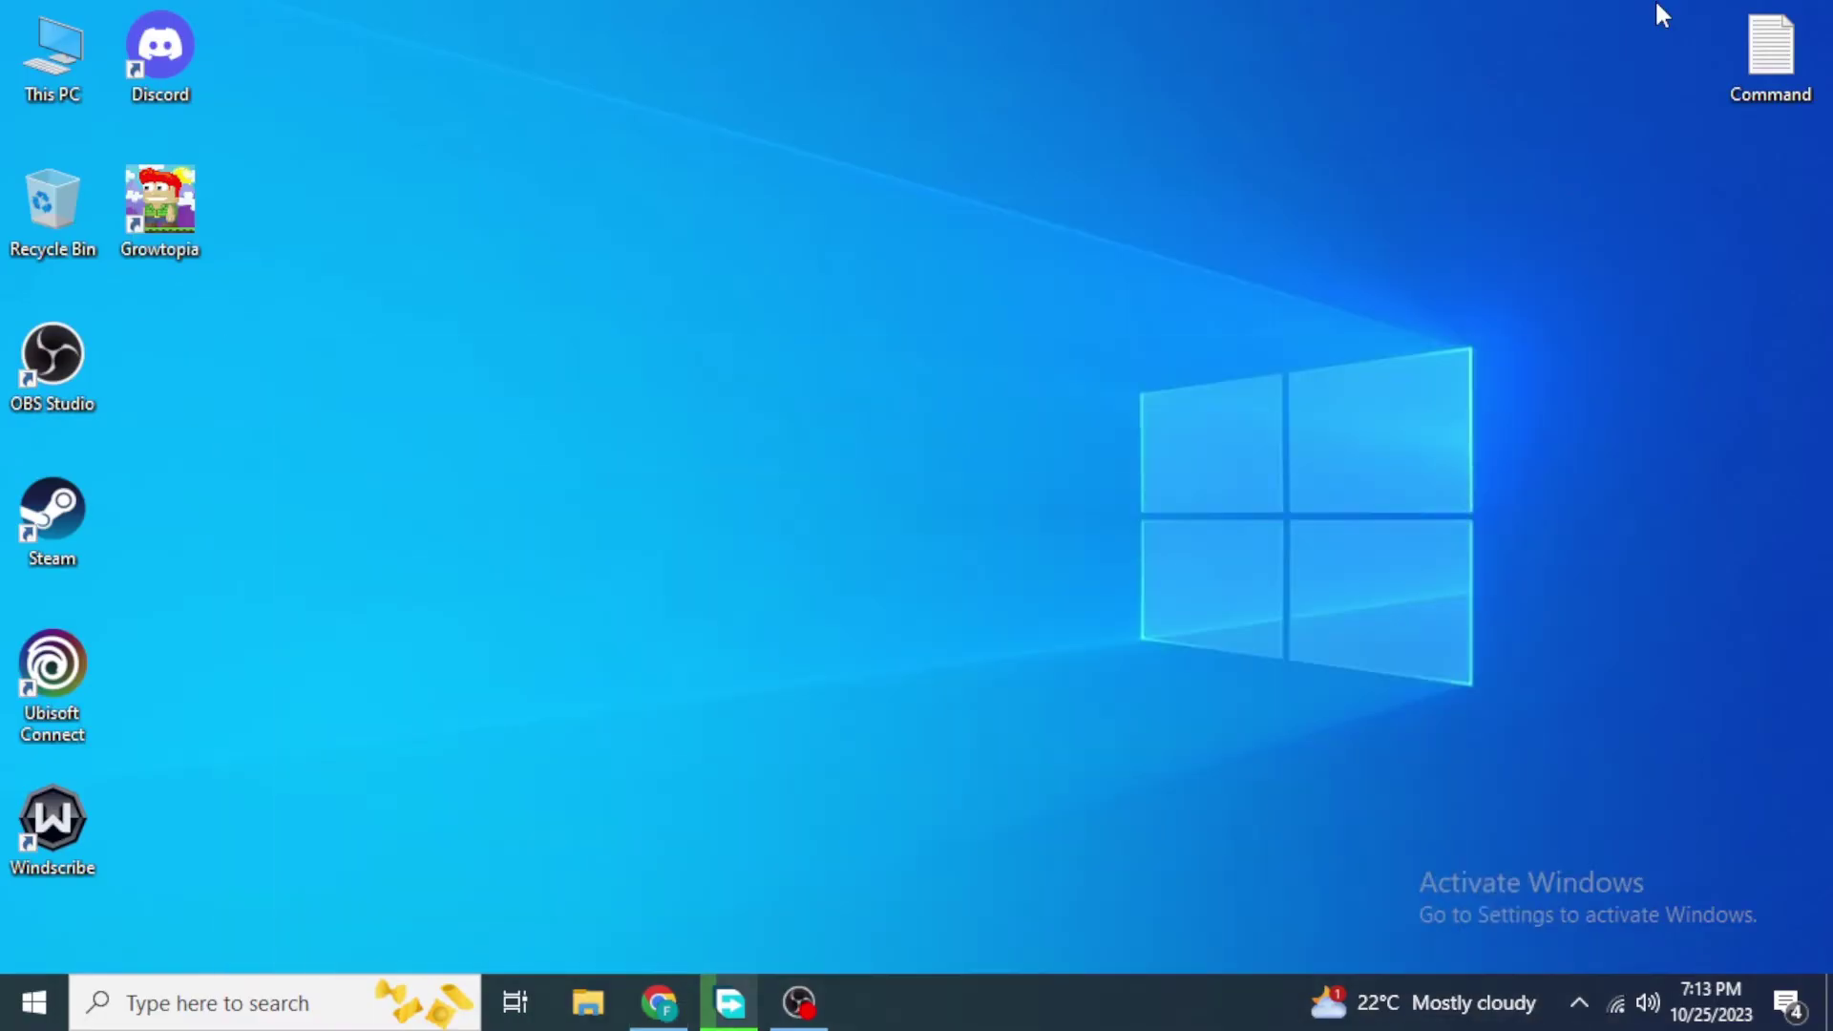
# Select the 22 KB Watch dogs 2 archive in Downloads and return to the desktop
pyautogui.doubleClick(57, 63)
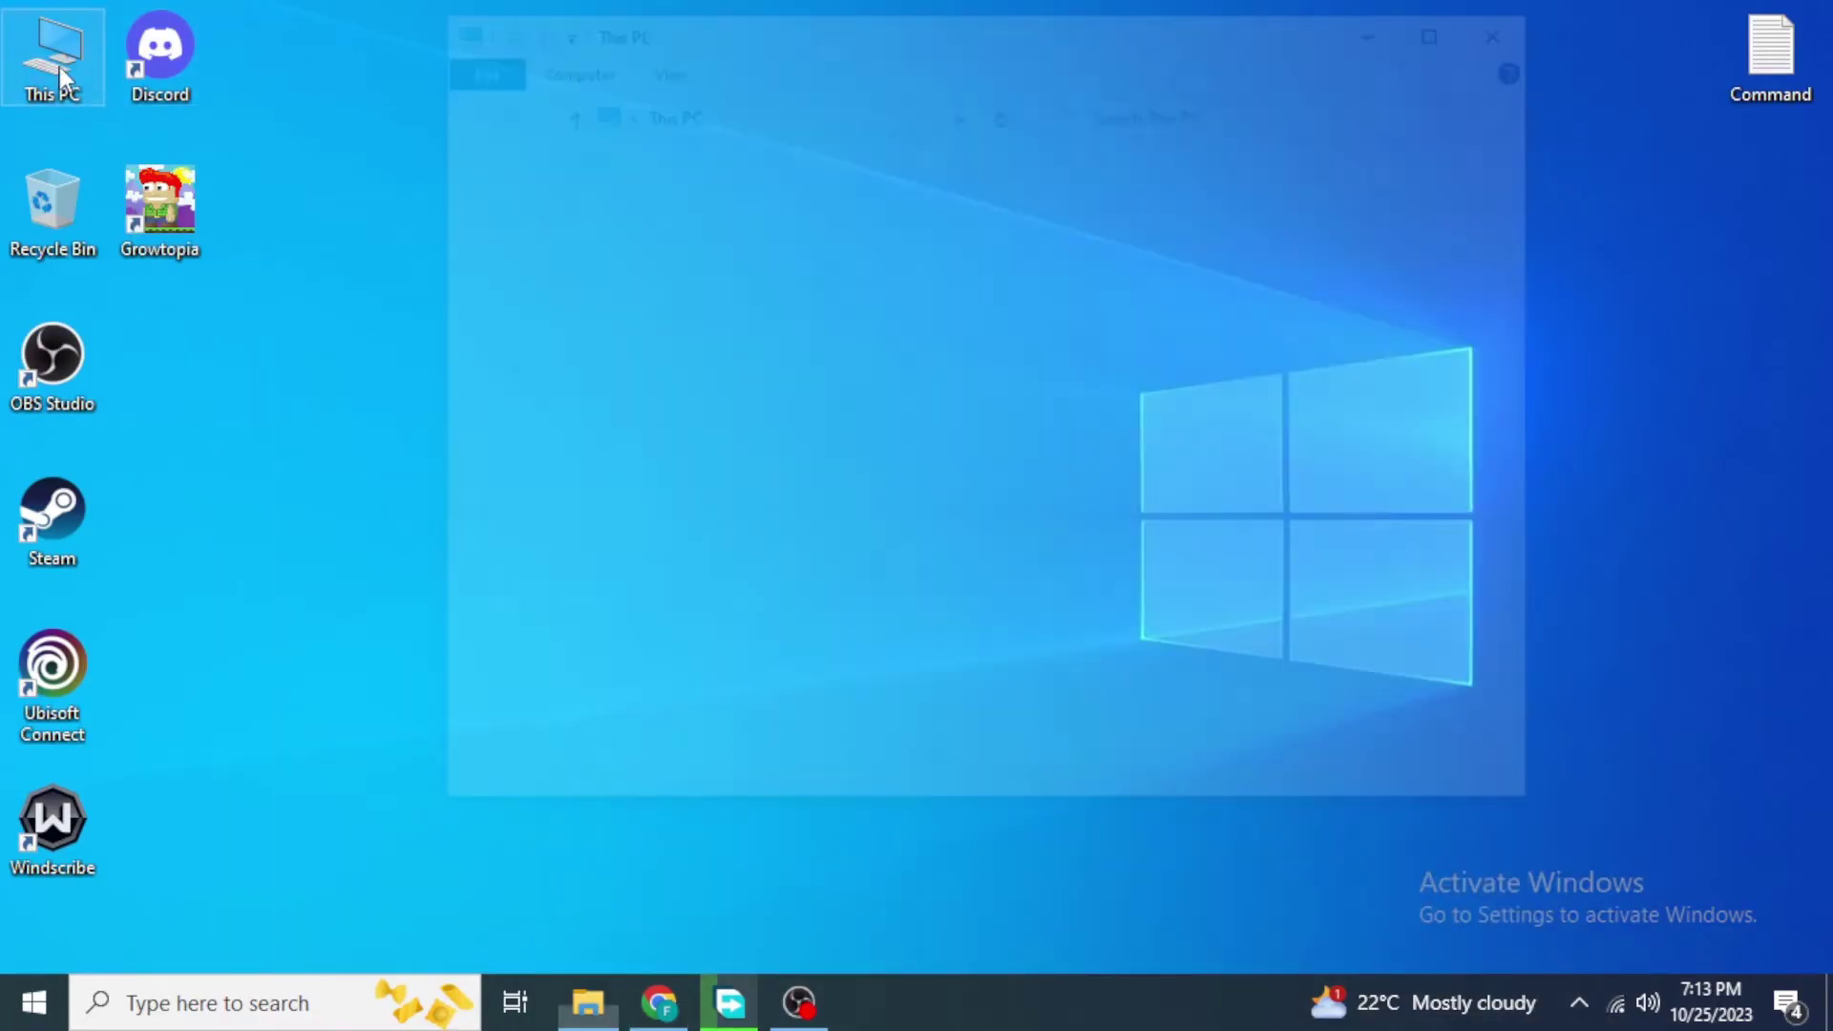
pyautogui.click(524, 454)
pyautogui.click(515, 522)
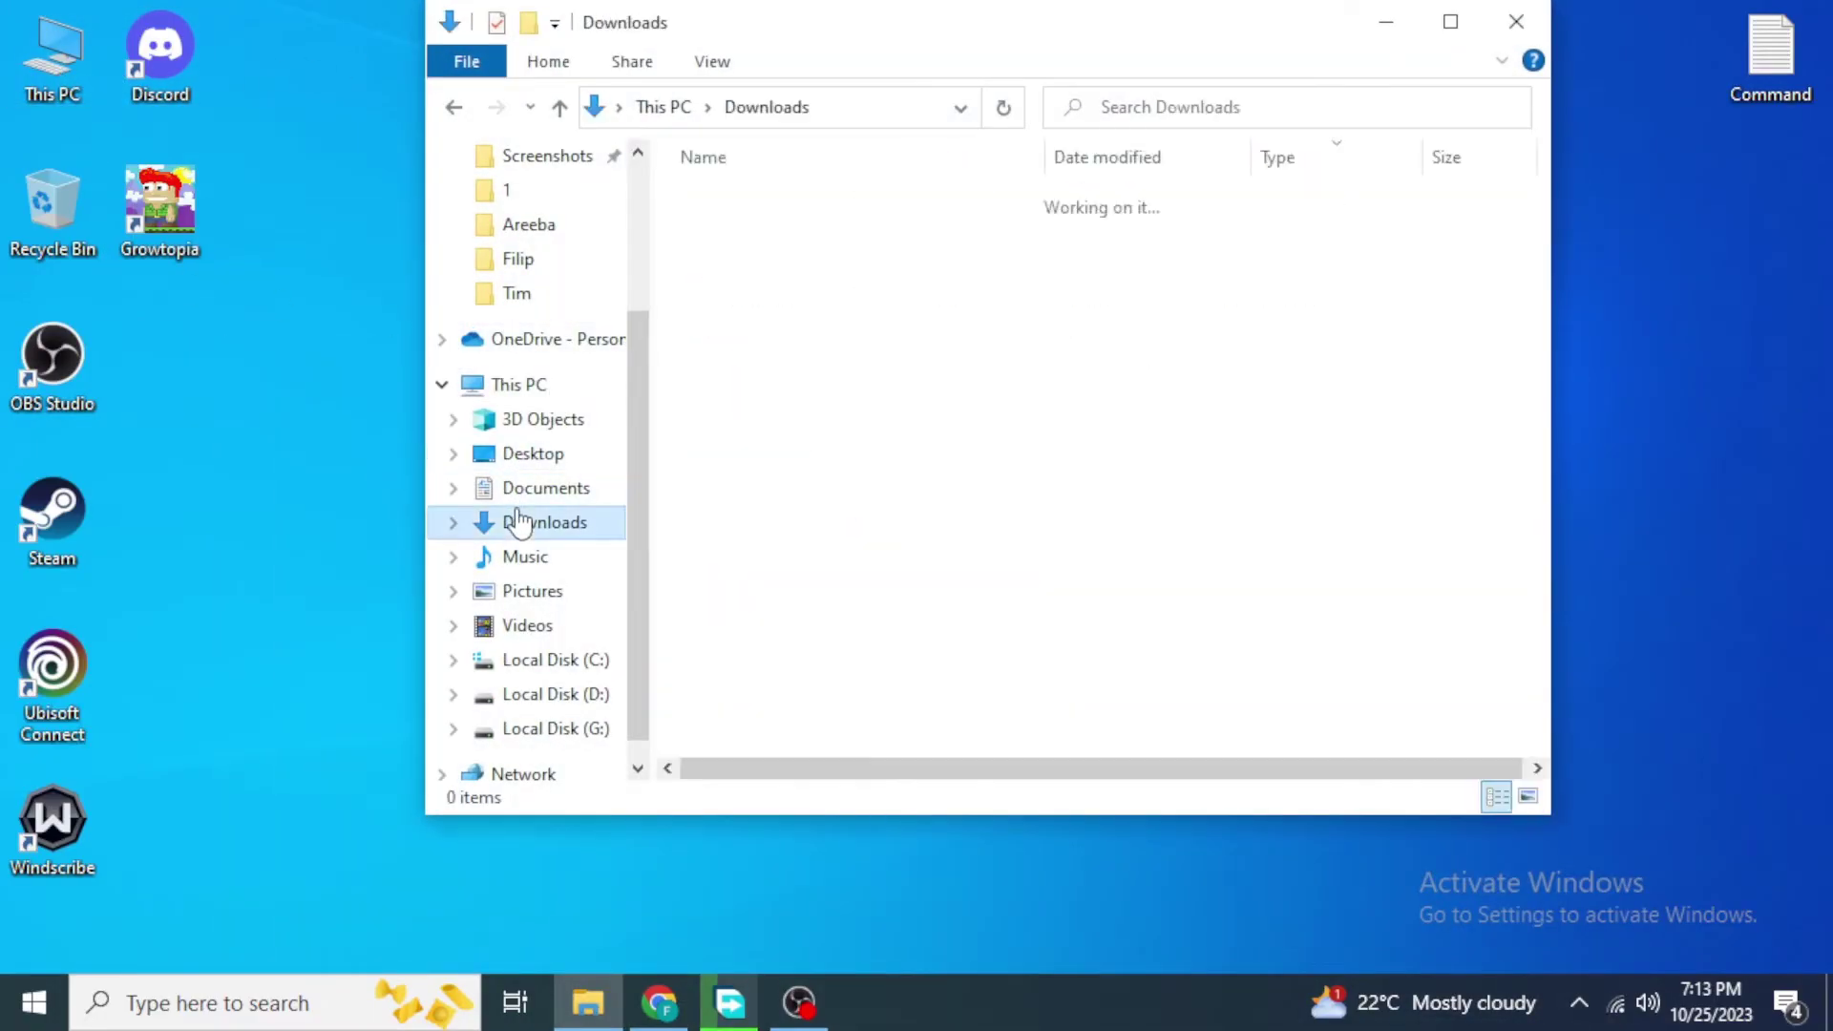
pyautogui.click(798, 238)
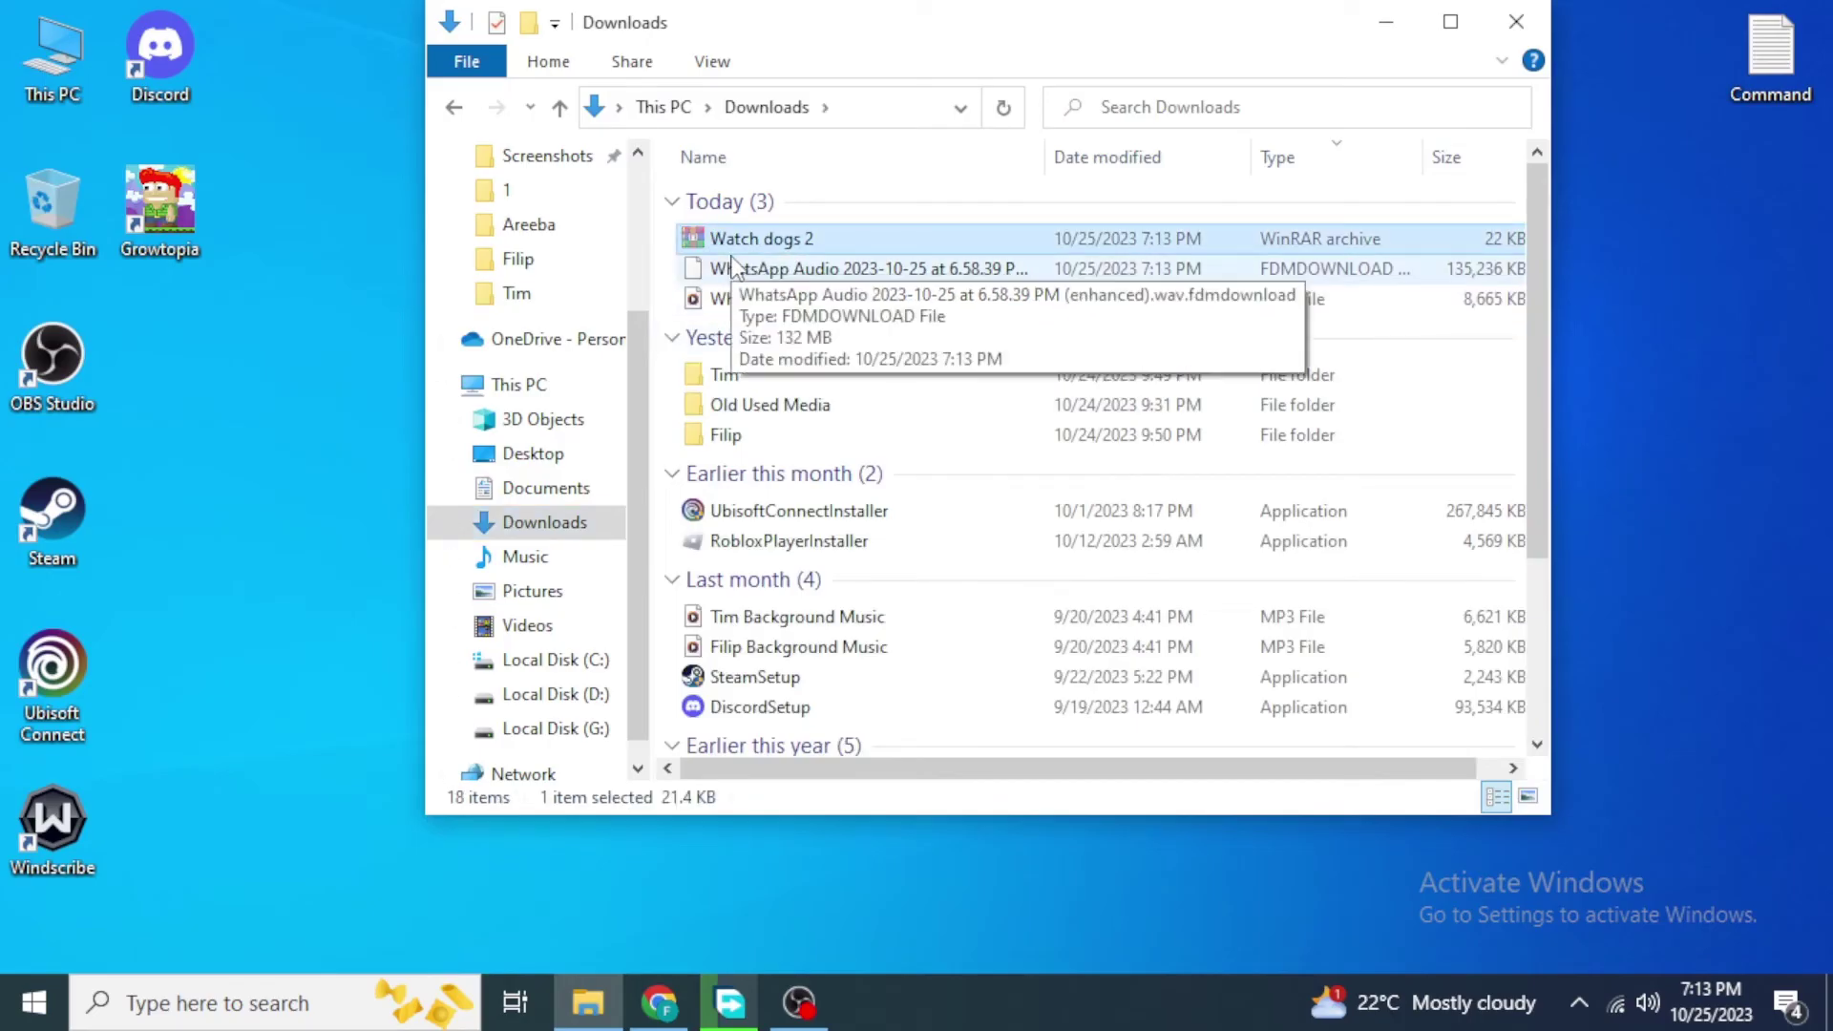
pyautogui.click(1387, 21)
pyautogui.rightClick(672, 202)
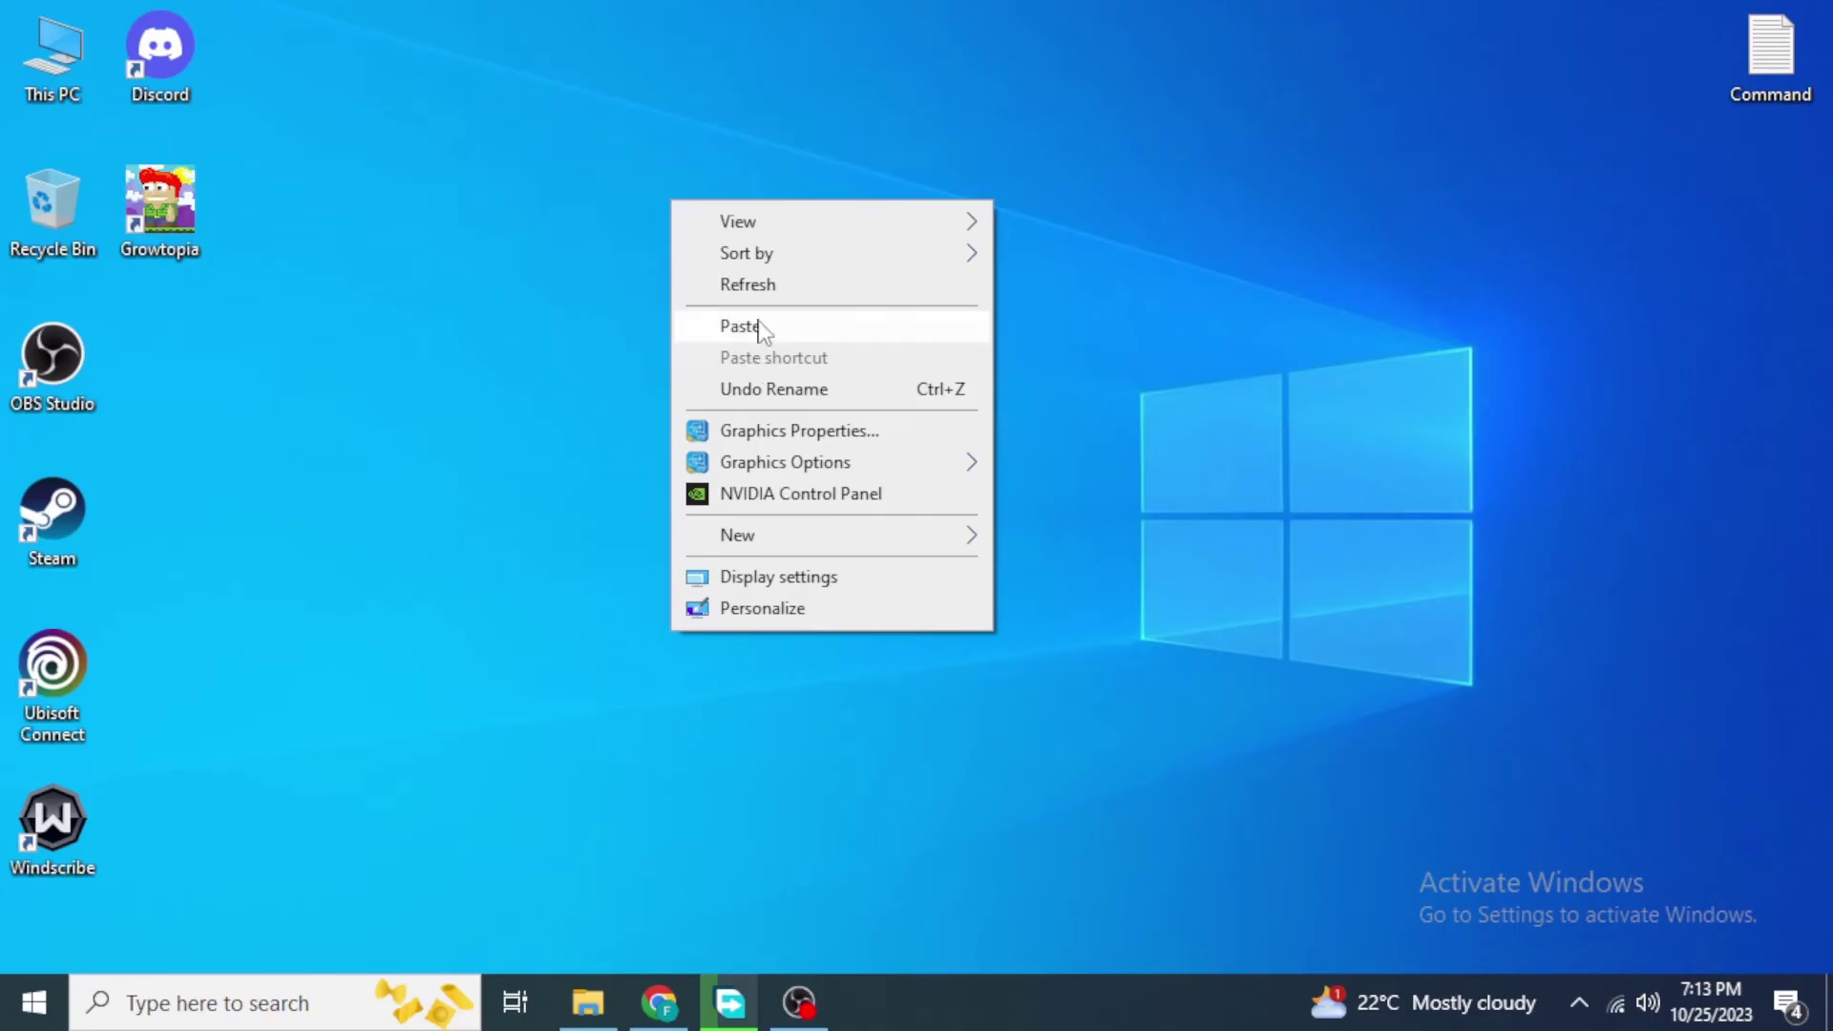
# Paste the Watch dogs 2 archive onto the desktop and Extract Here into a bin folder
pyautogui.click(759, 327)
pyautogui.rightClick(717, 66)
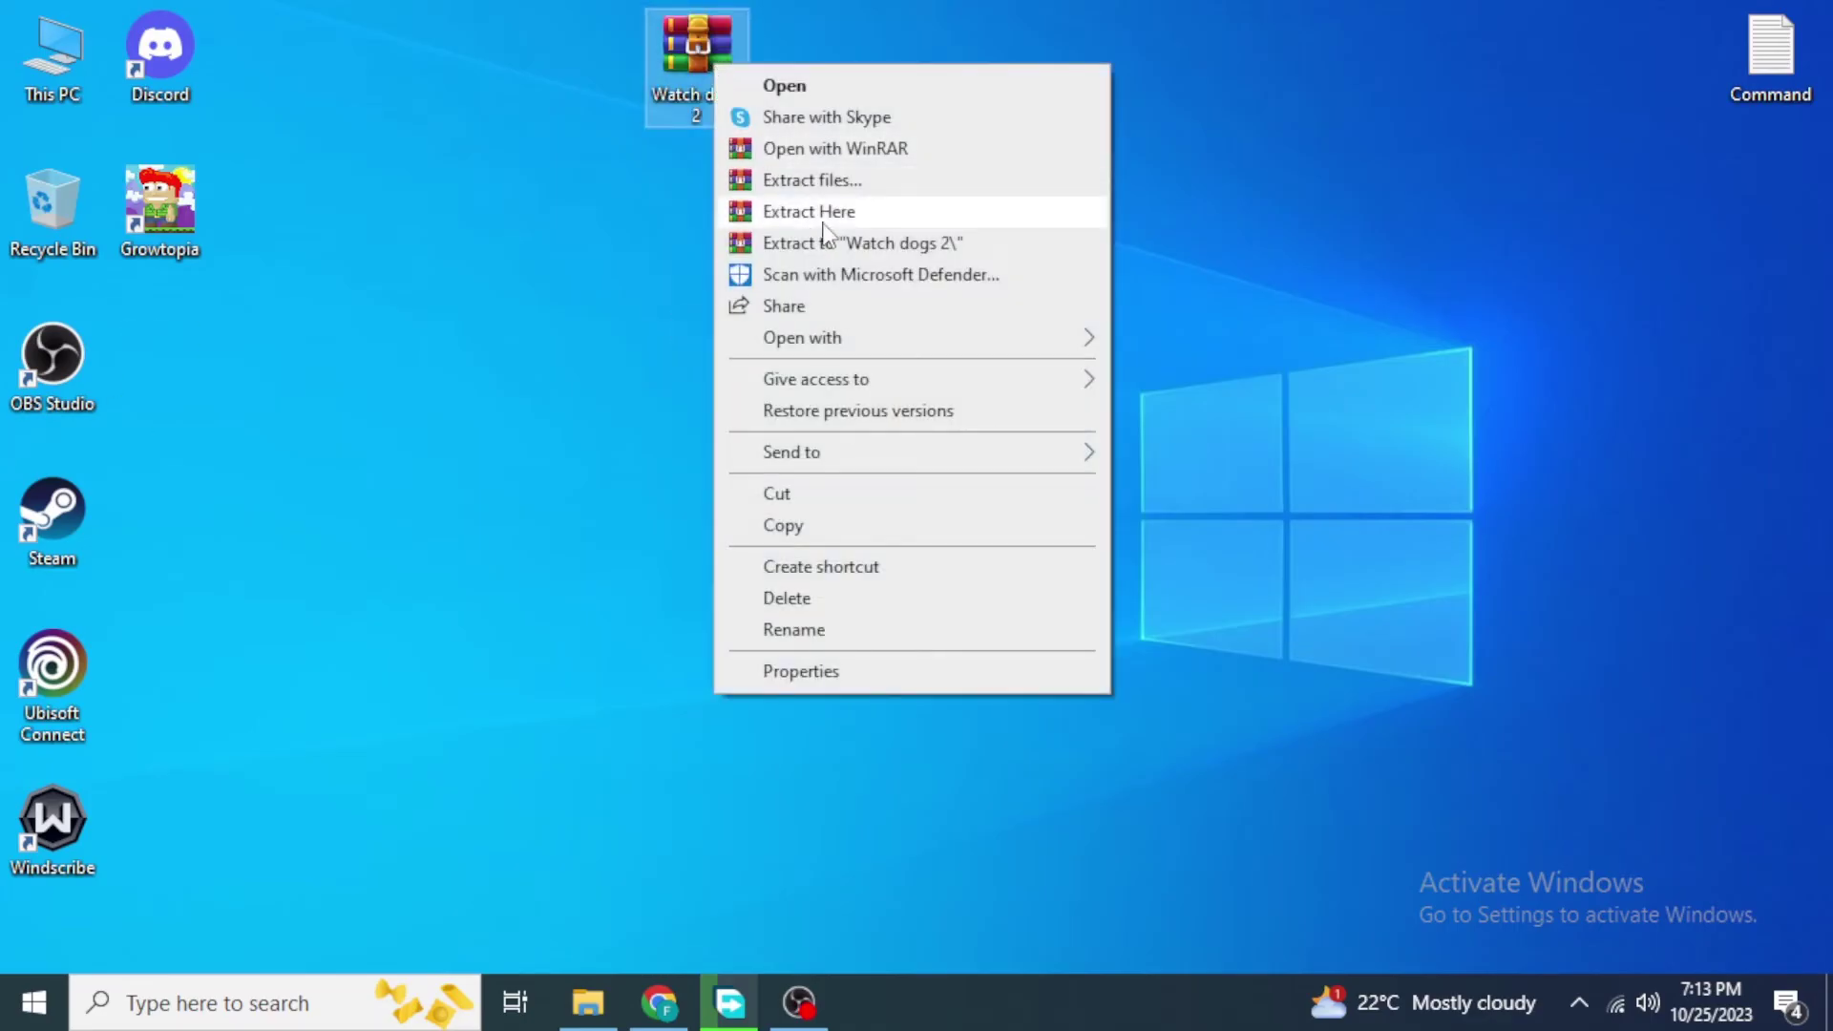
pyautogui.click(826, 212)
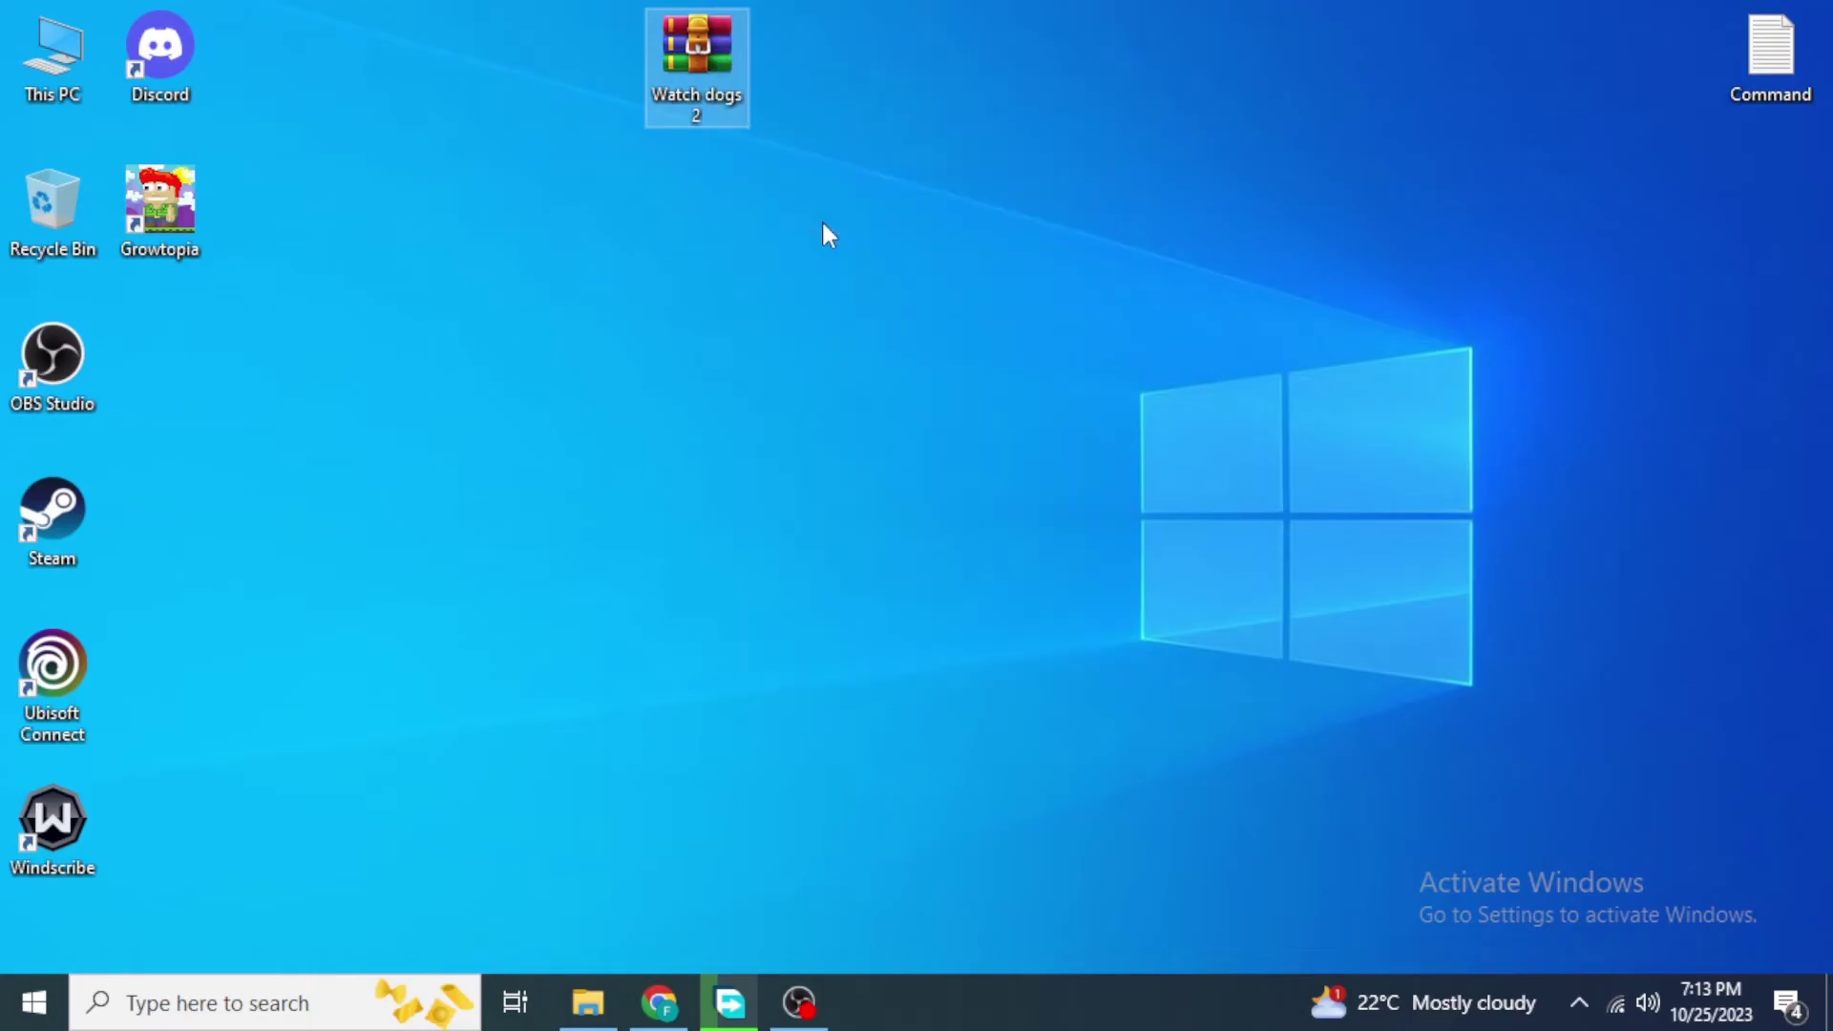
pyautogui.click(352, 280)
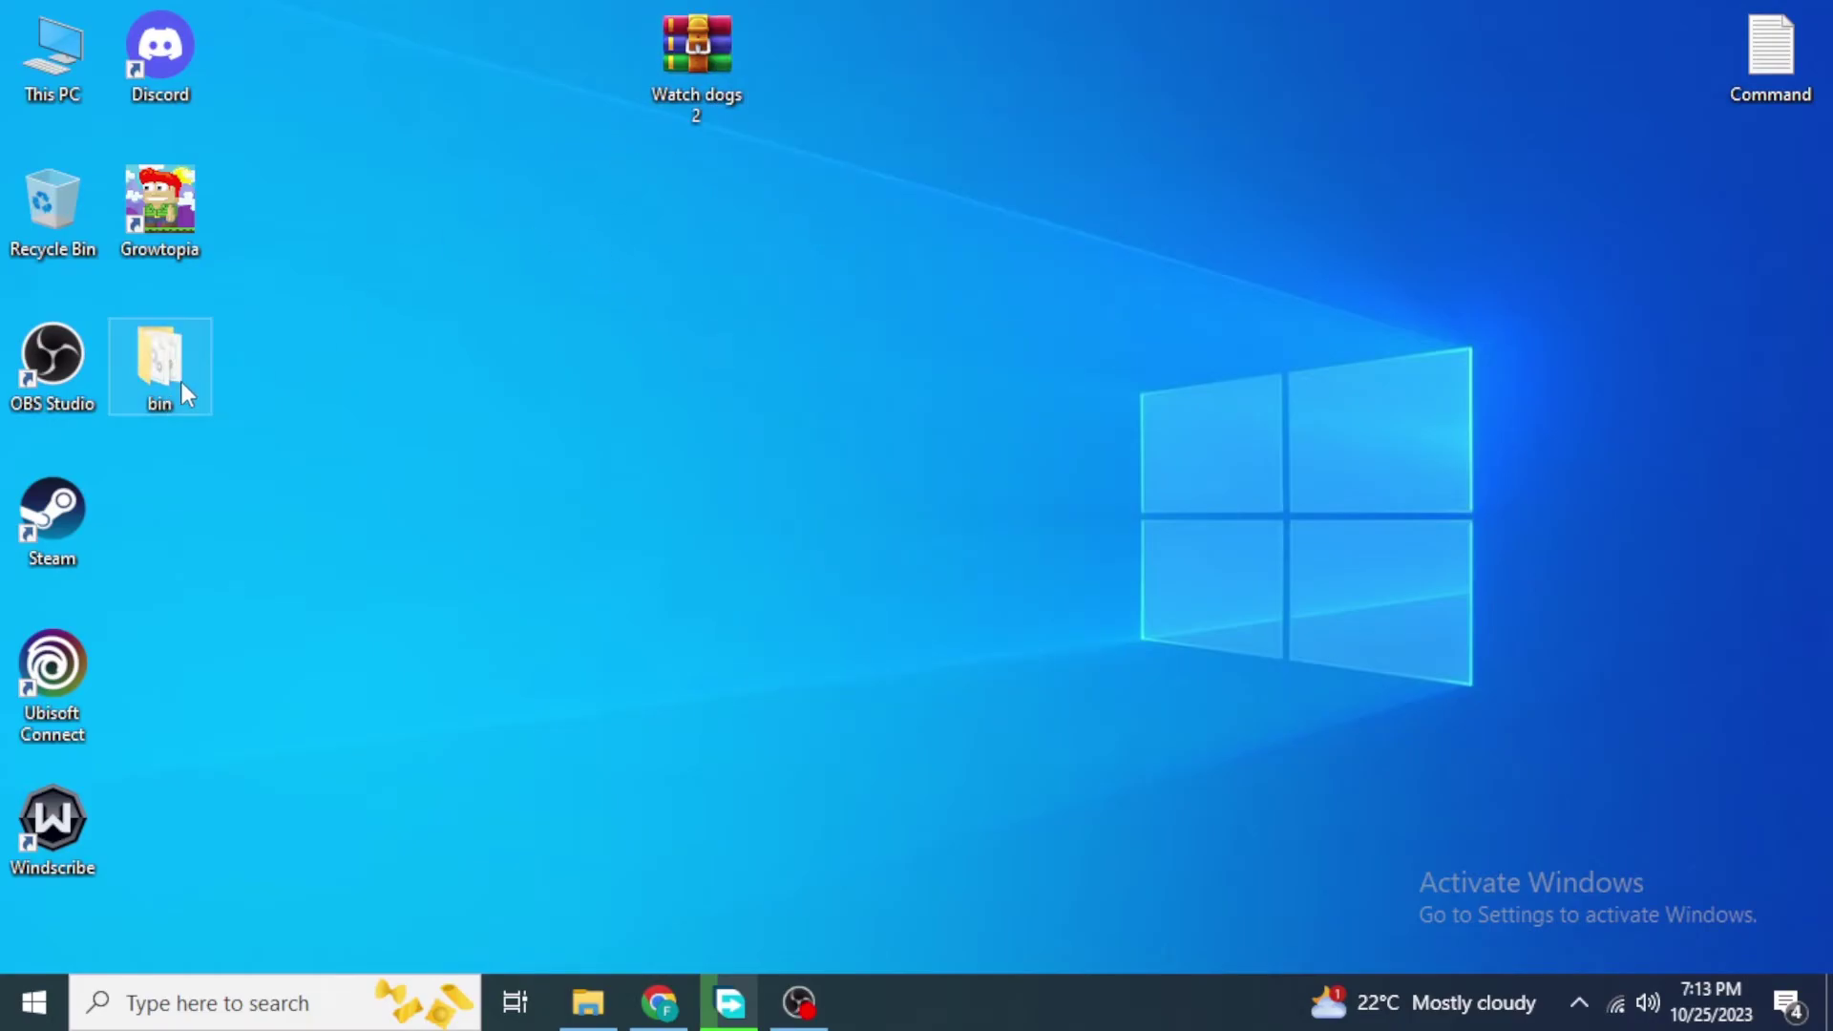
# Copy CPY, dbdata.dll and uplay_r1_loader64.dll from the extracted bin folder
pyautogui.doubleClick(181, 382)
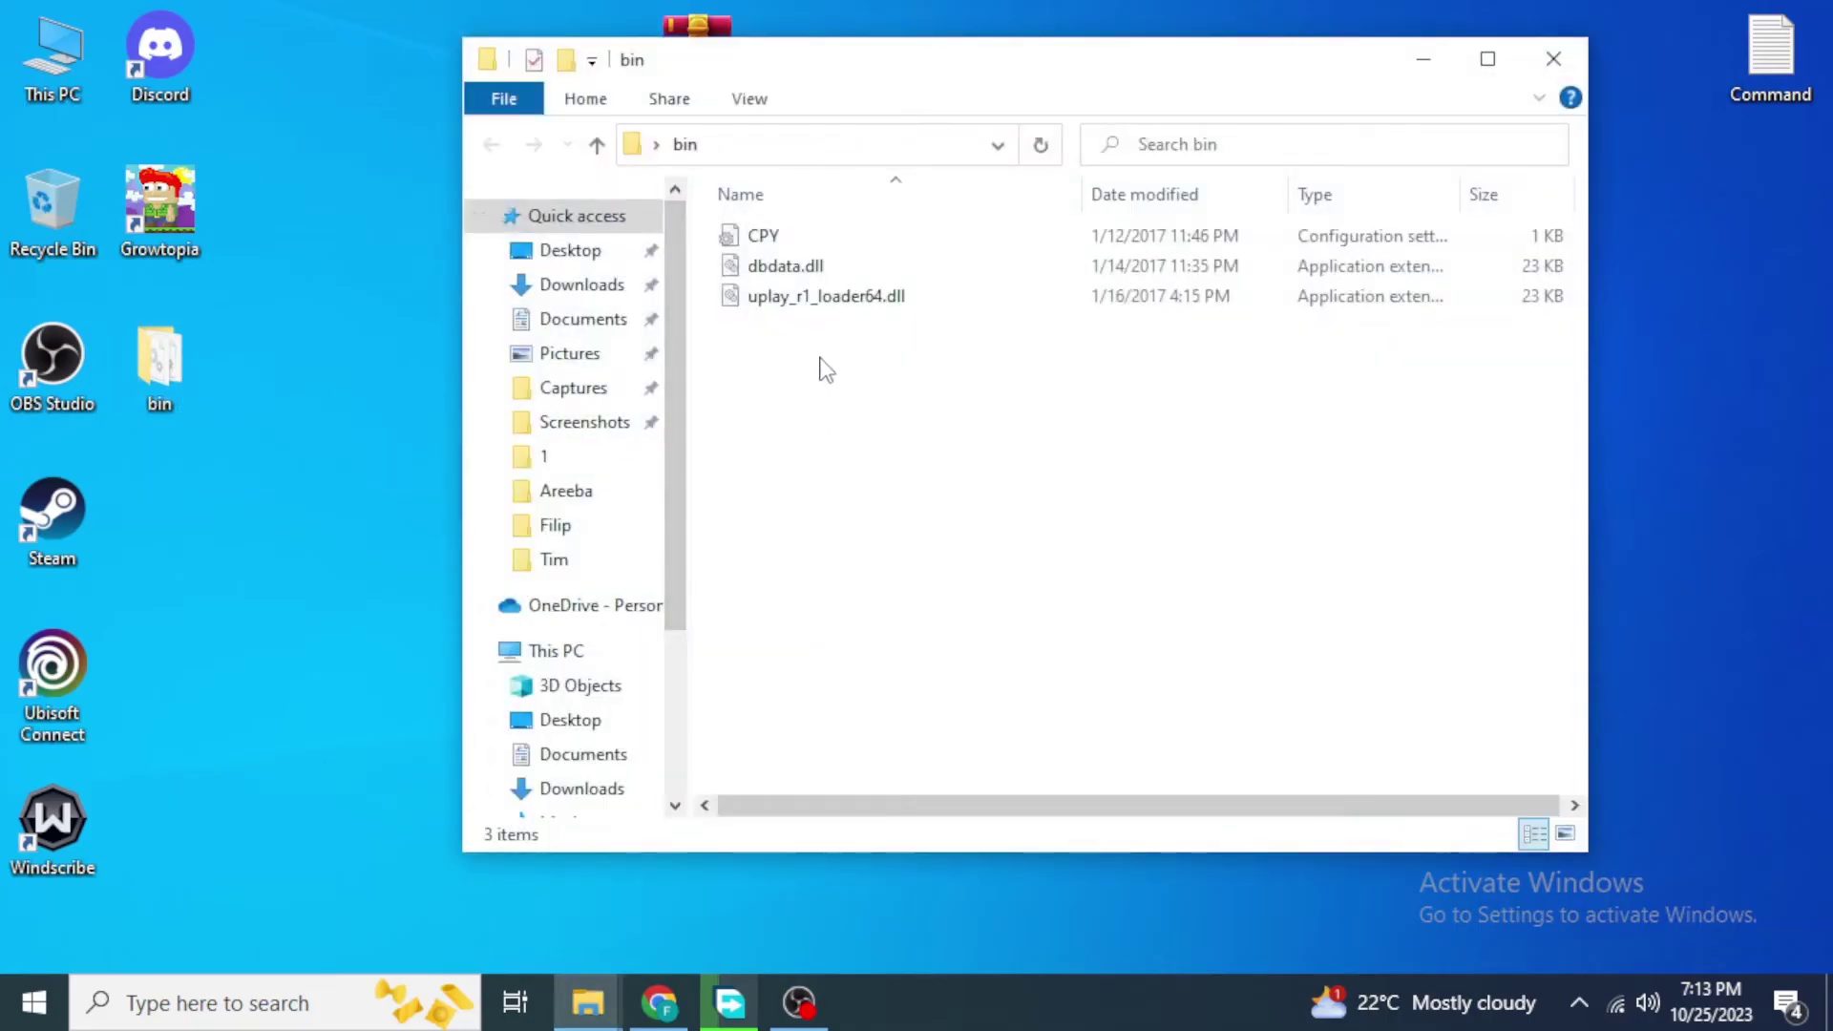
pyautogui.moveTo(823, 371); pyautogui.dragTo(827, 246)
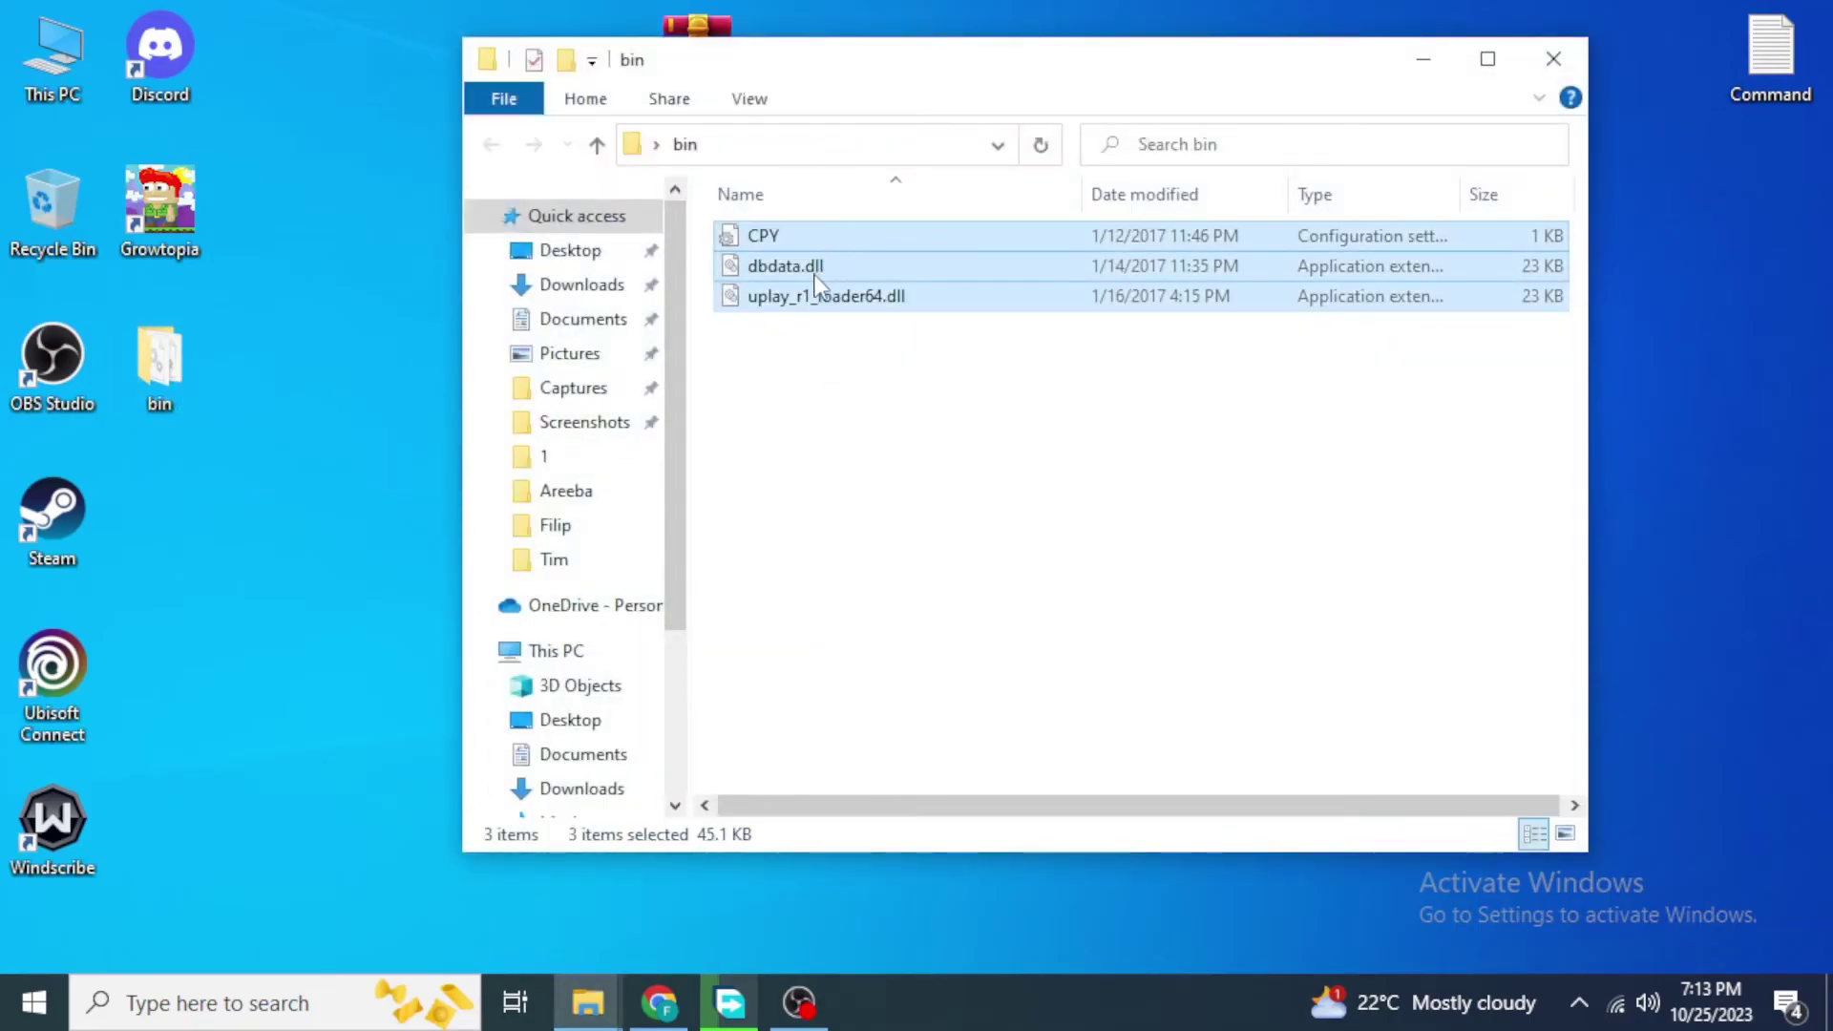
pyautogui.click(753, 391)
pyautogui.moveTo(788, 367); pyautogui.dragTo(805, 219)
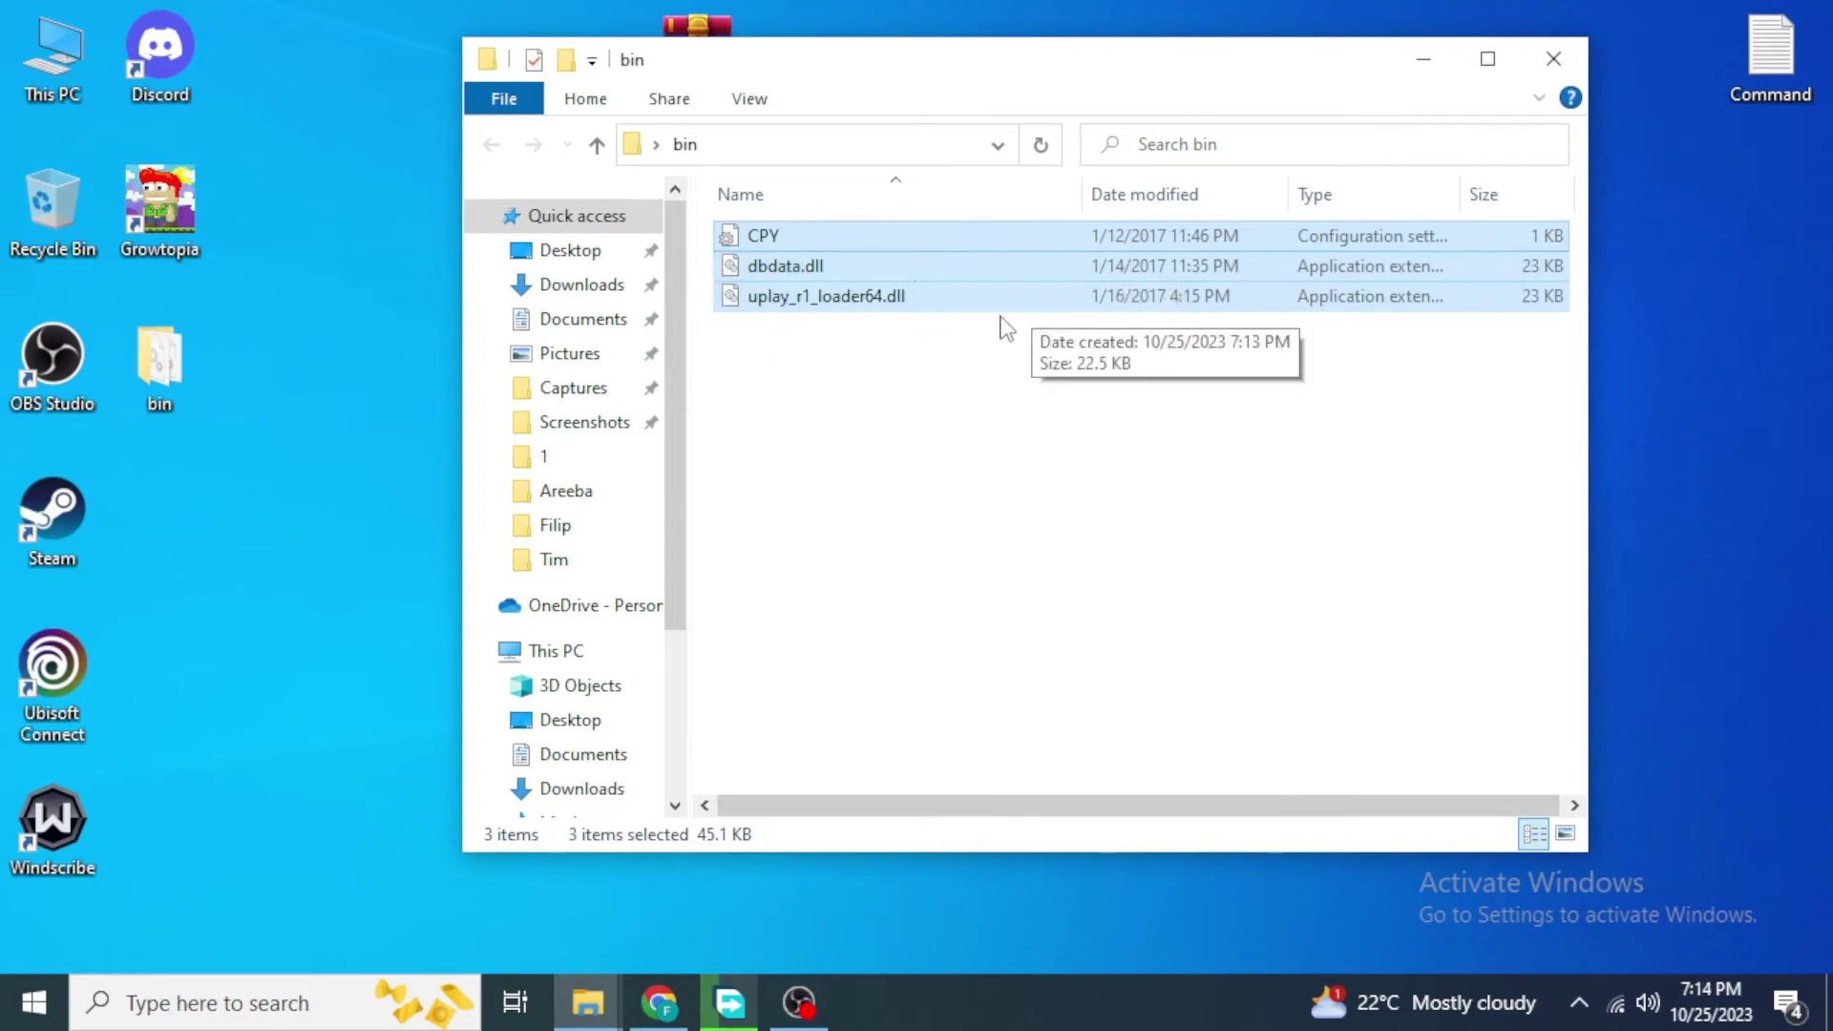
pyautogui.rightClick(852, 267)
pyautogui.click(924, 602)
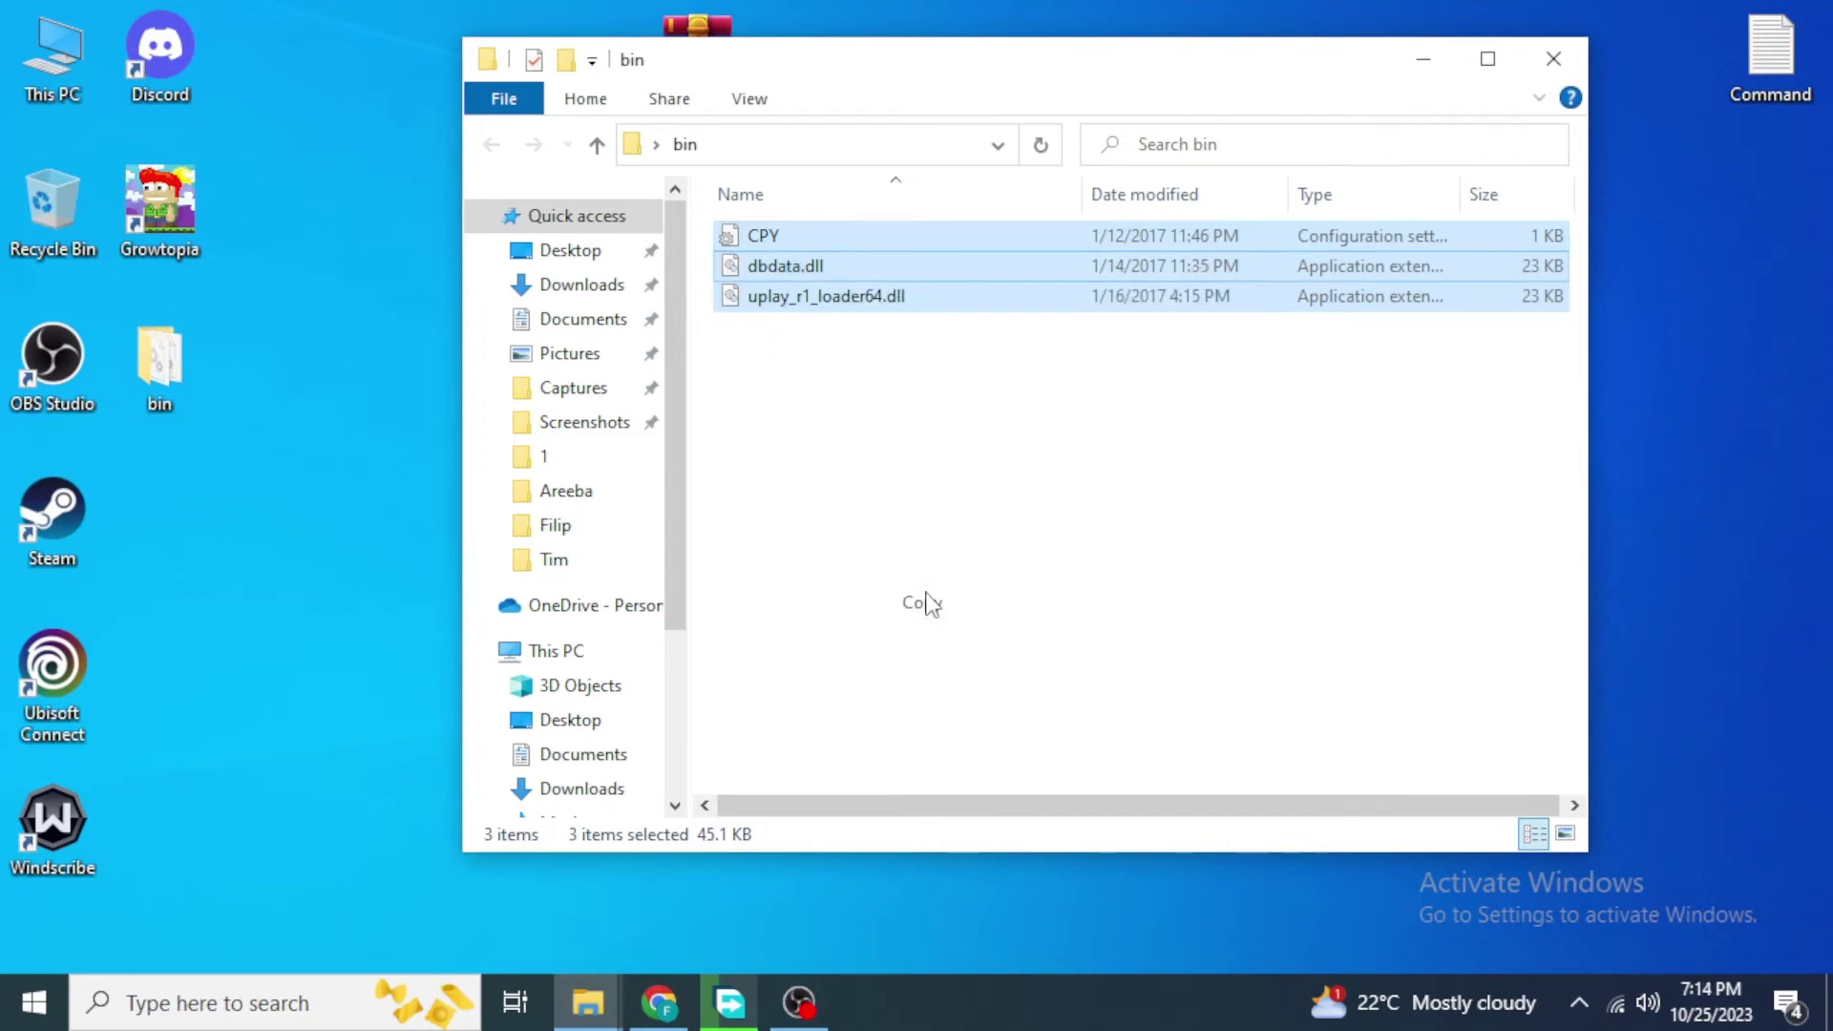
pyautogui.click(1554, 59)
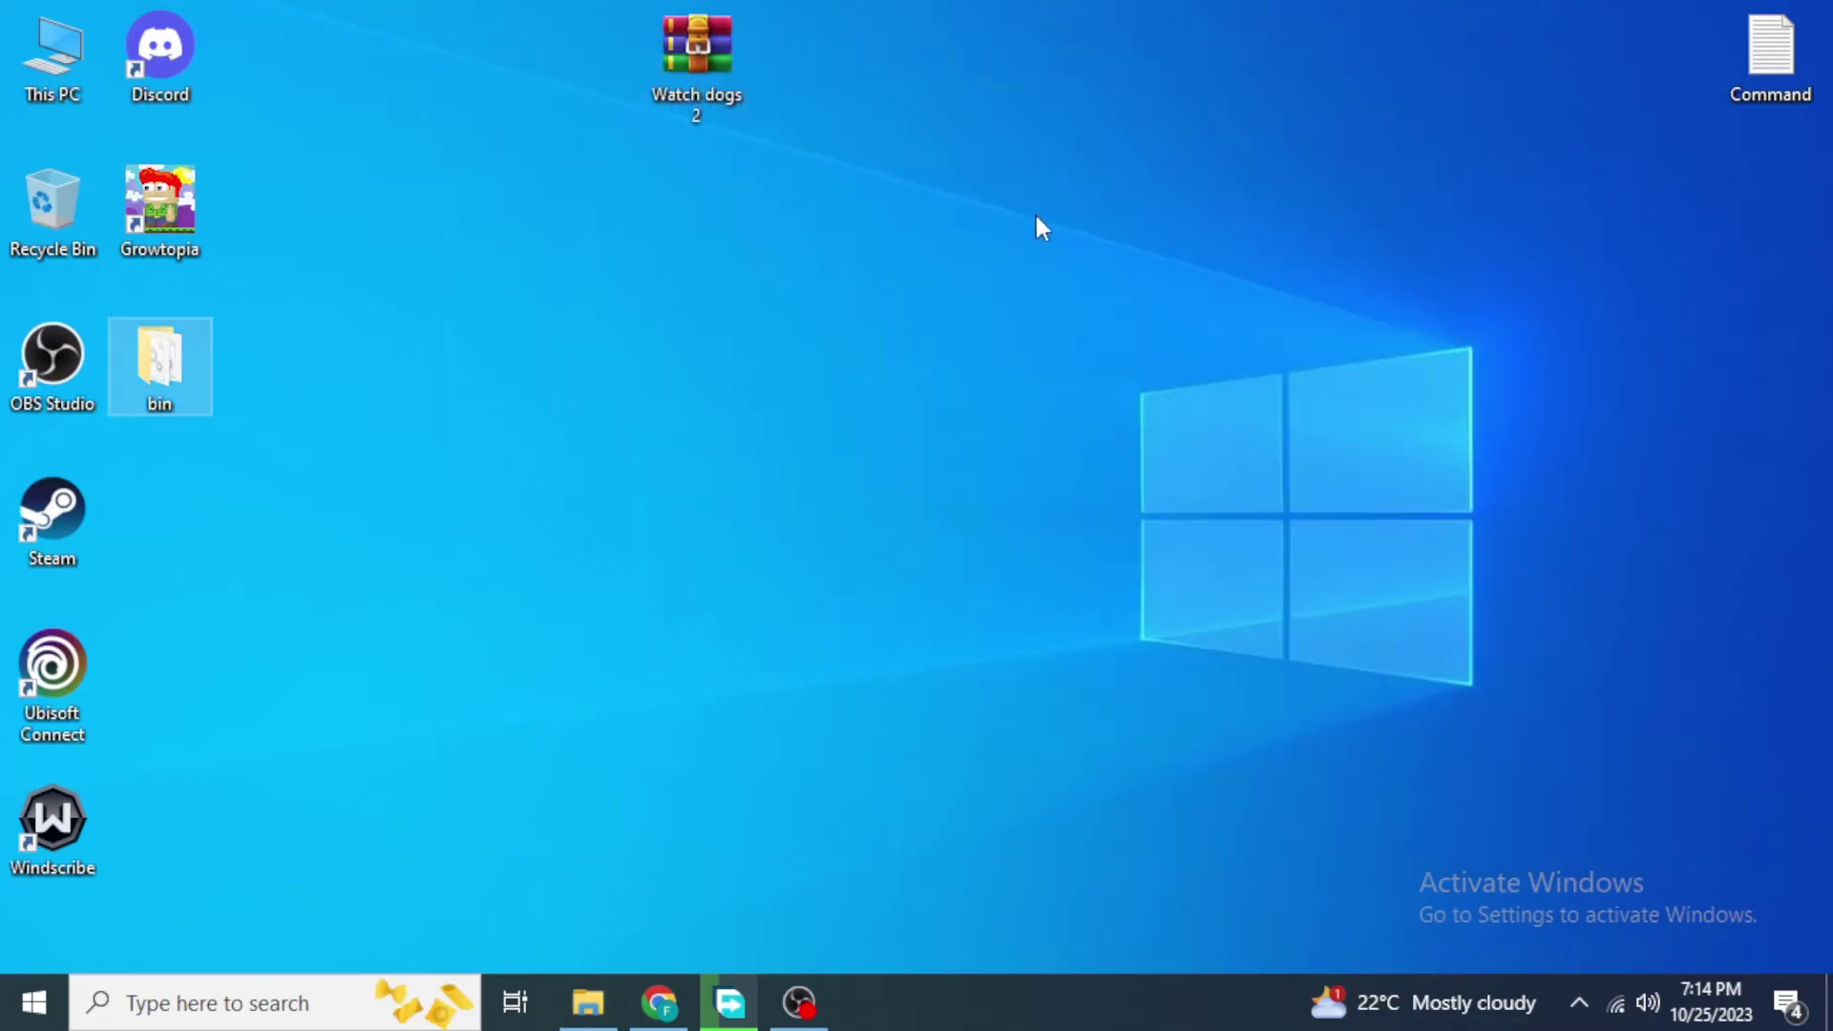
pyautogui.rightClick(370, 200)
pyautogui.click(327, 204)
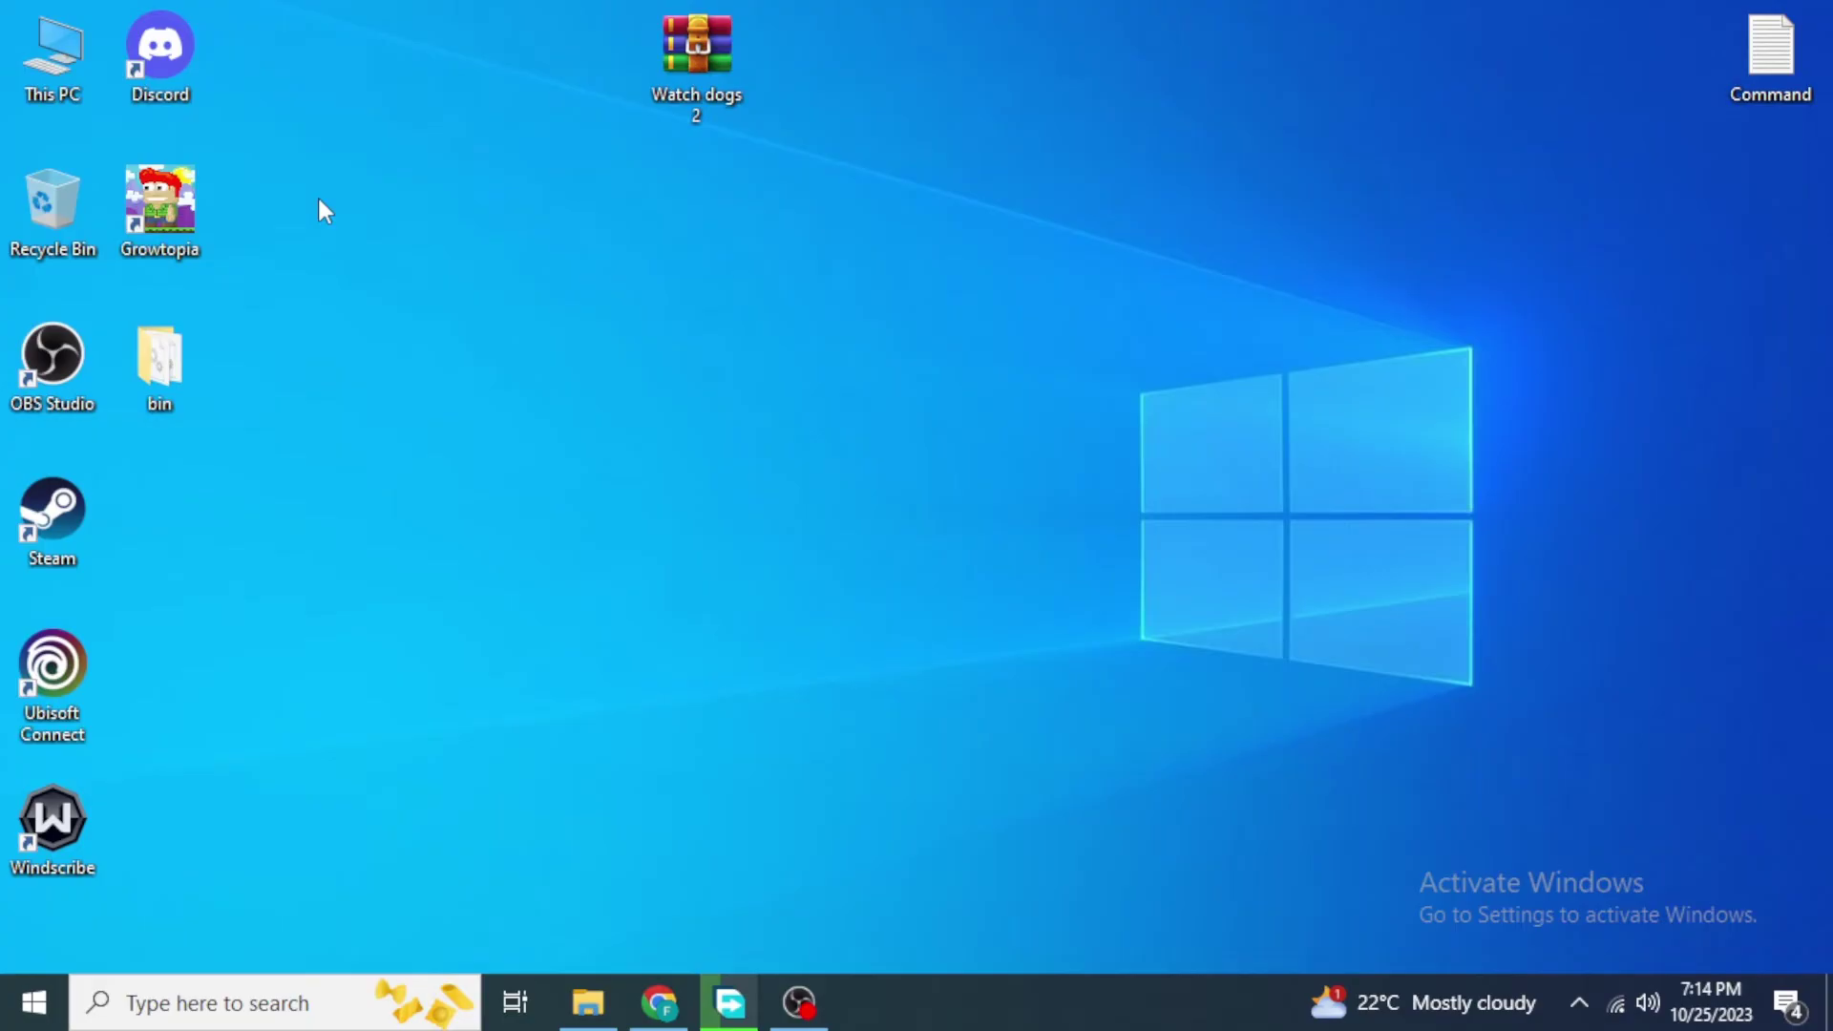
# Paste the copied fix files into the Ubisoft Game Launcher folder opened from the shortcut
pyautogui.rightClick(61, 643)
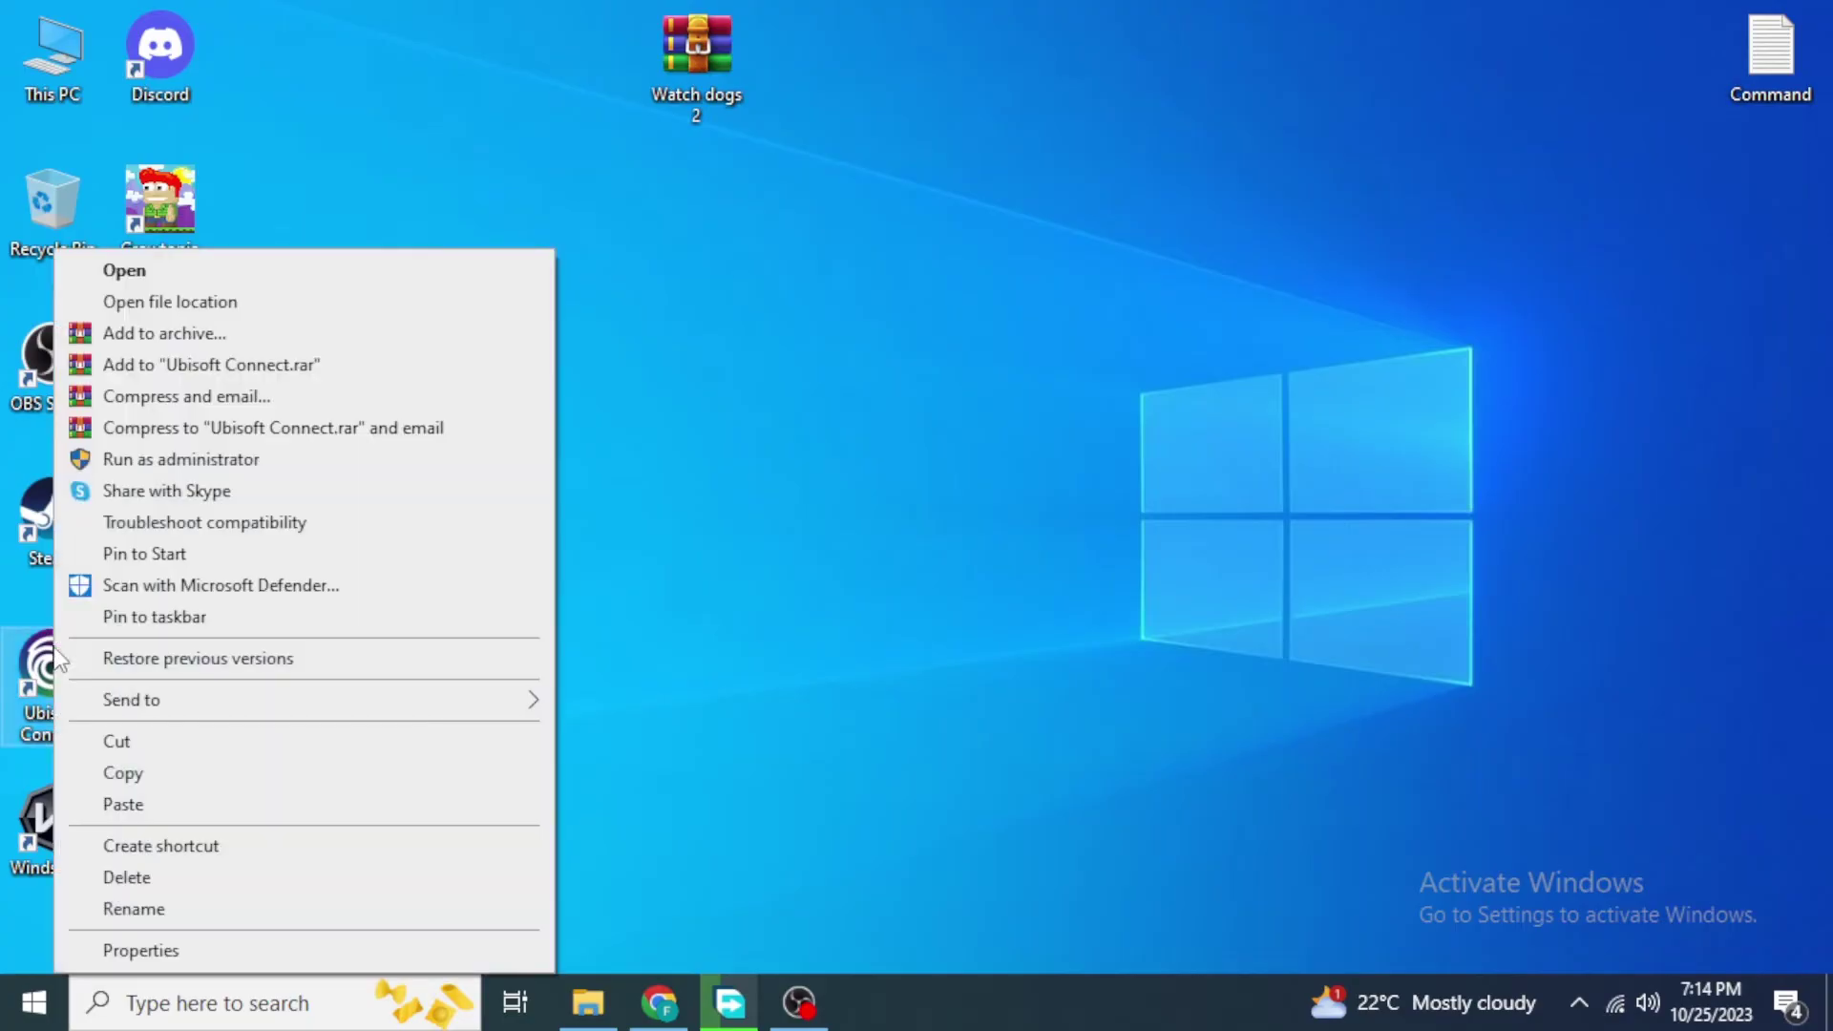
pyautogui.click(146, 306)
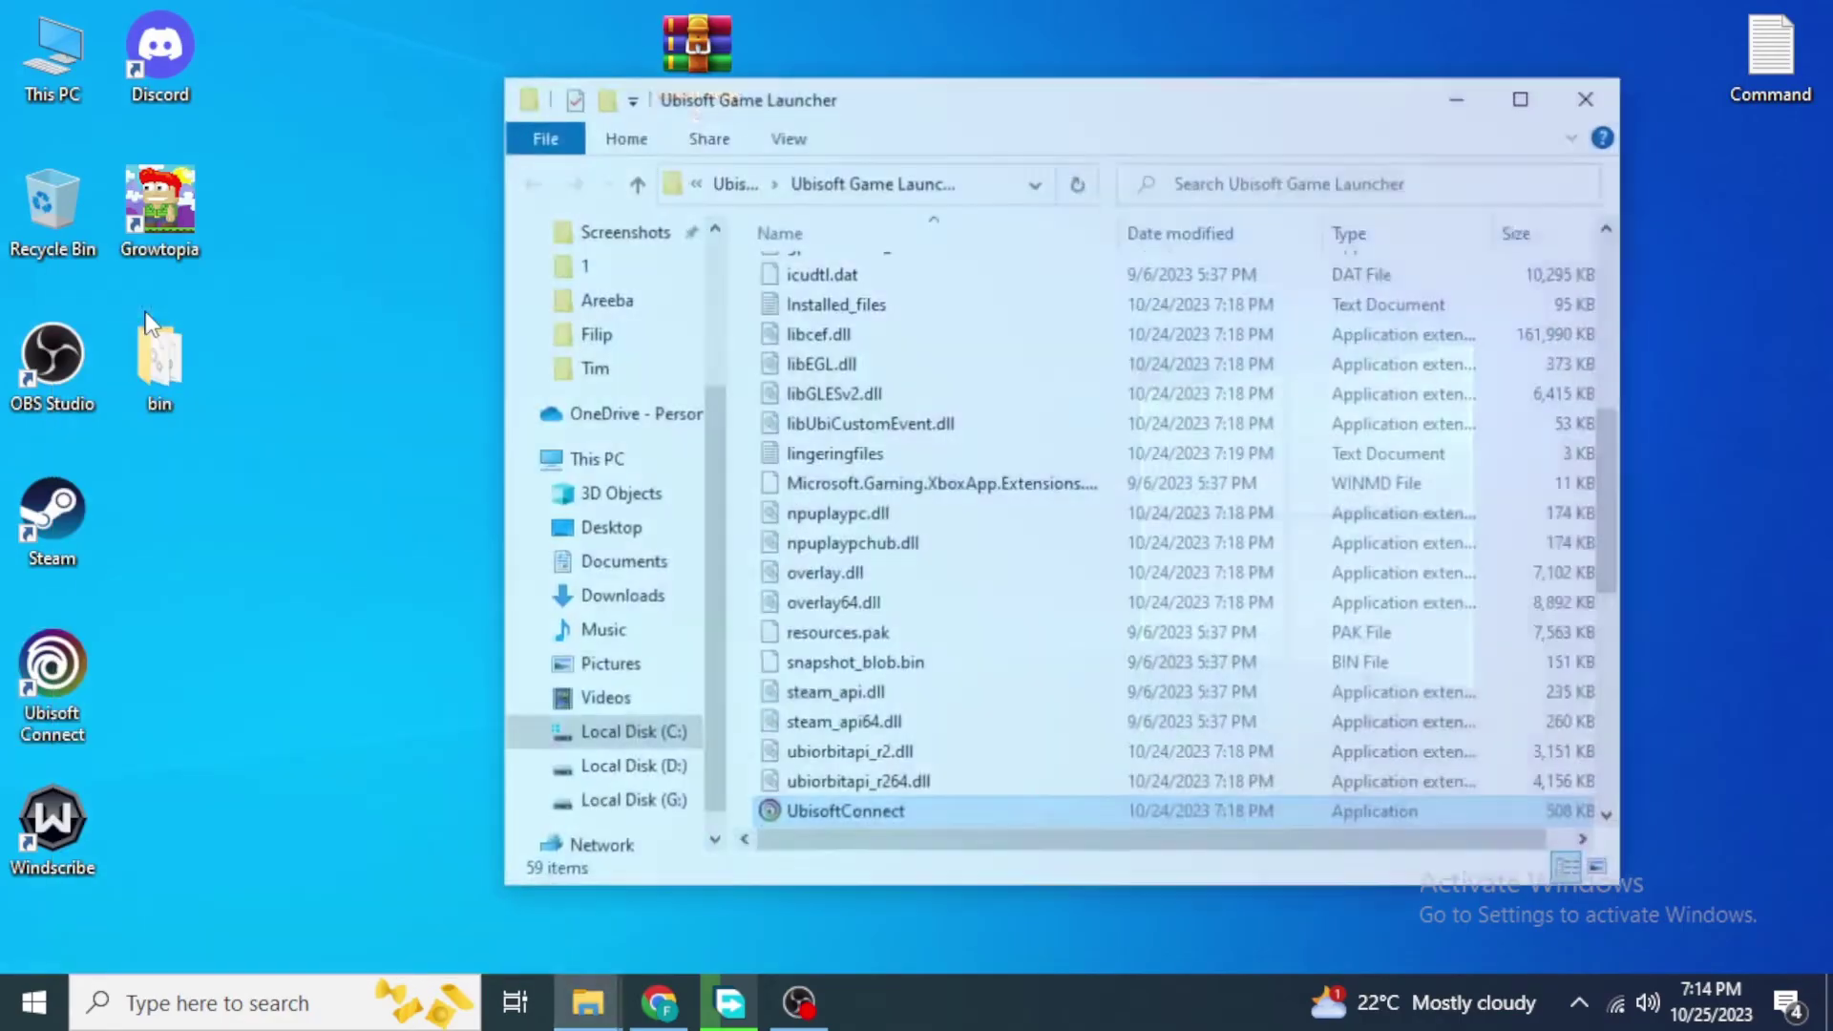
pyautogui.scroll(5, 993, 601)
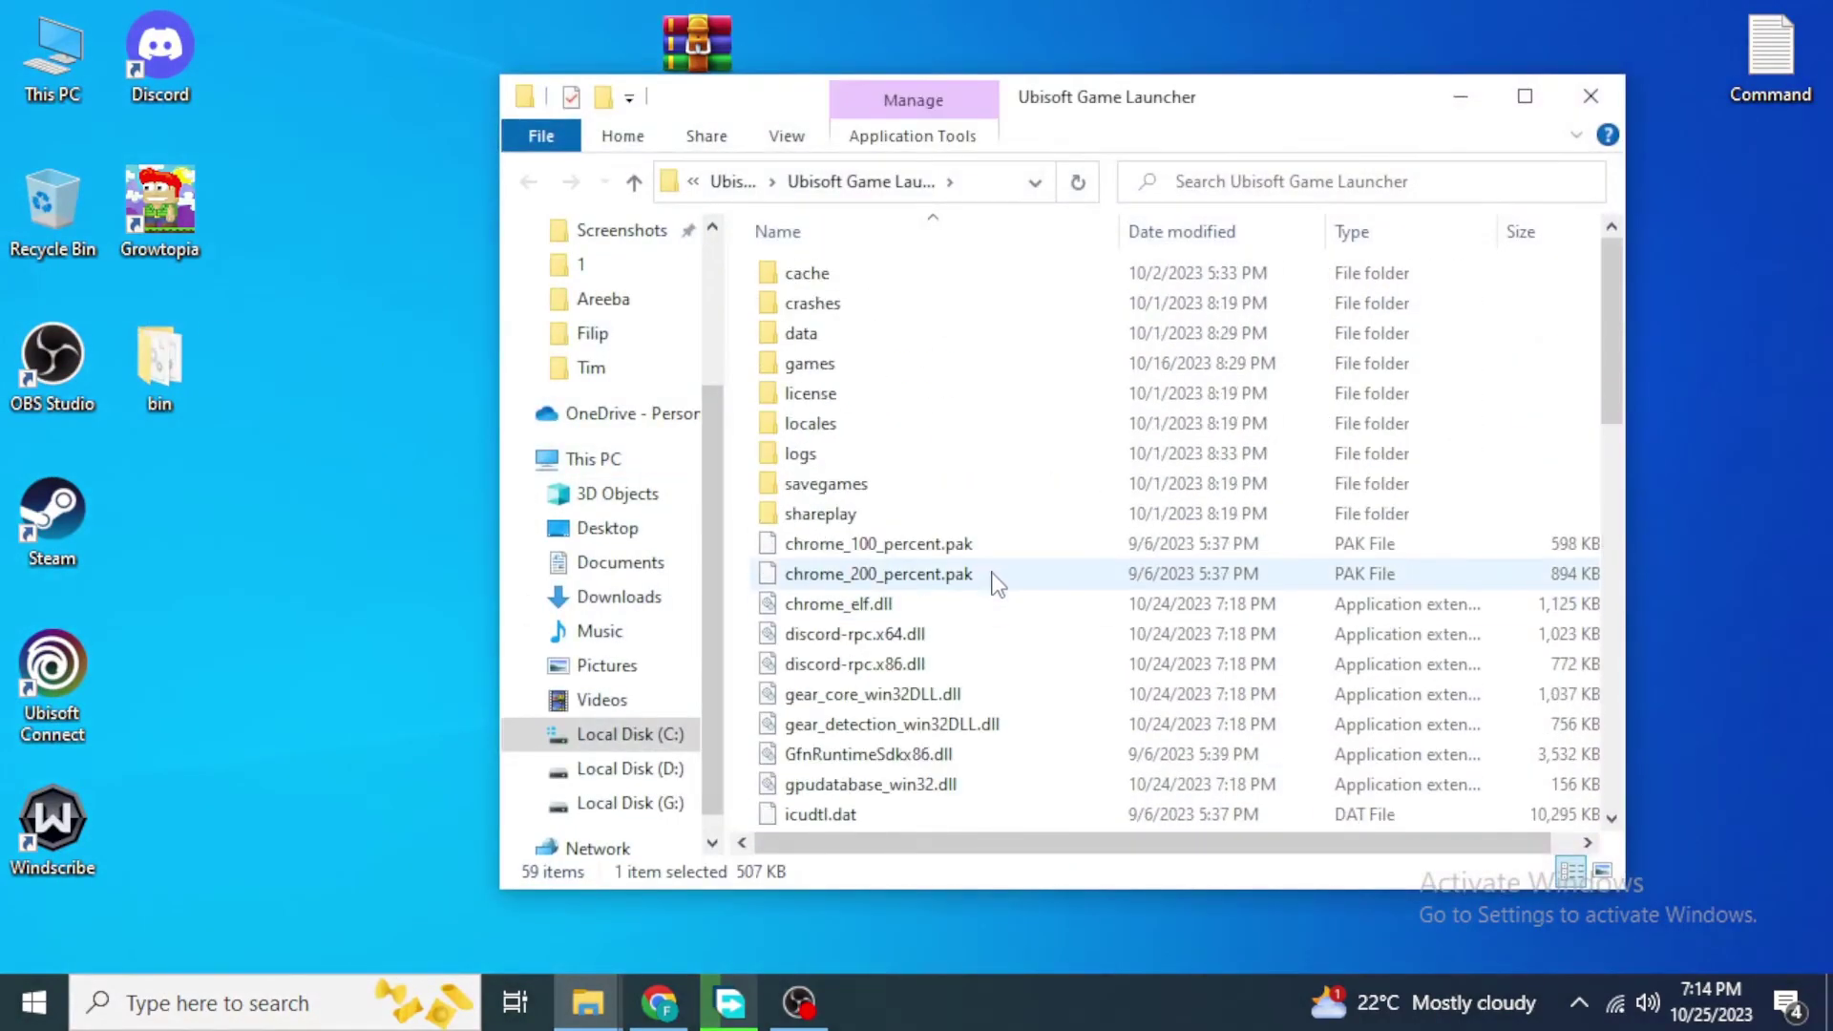
pyautogui.click(790, 256)
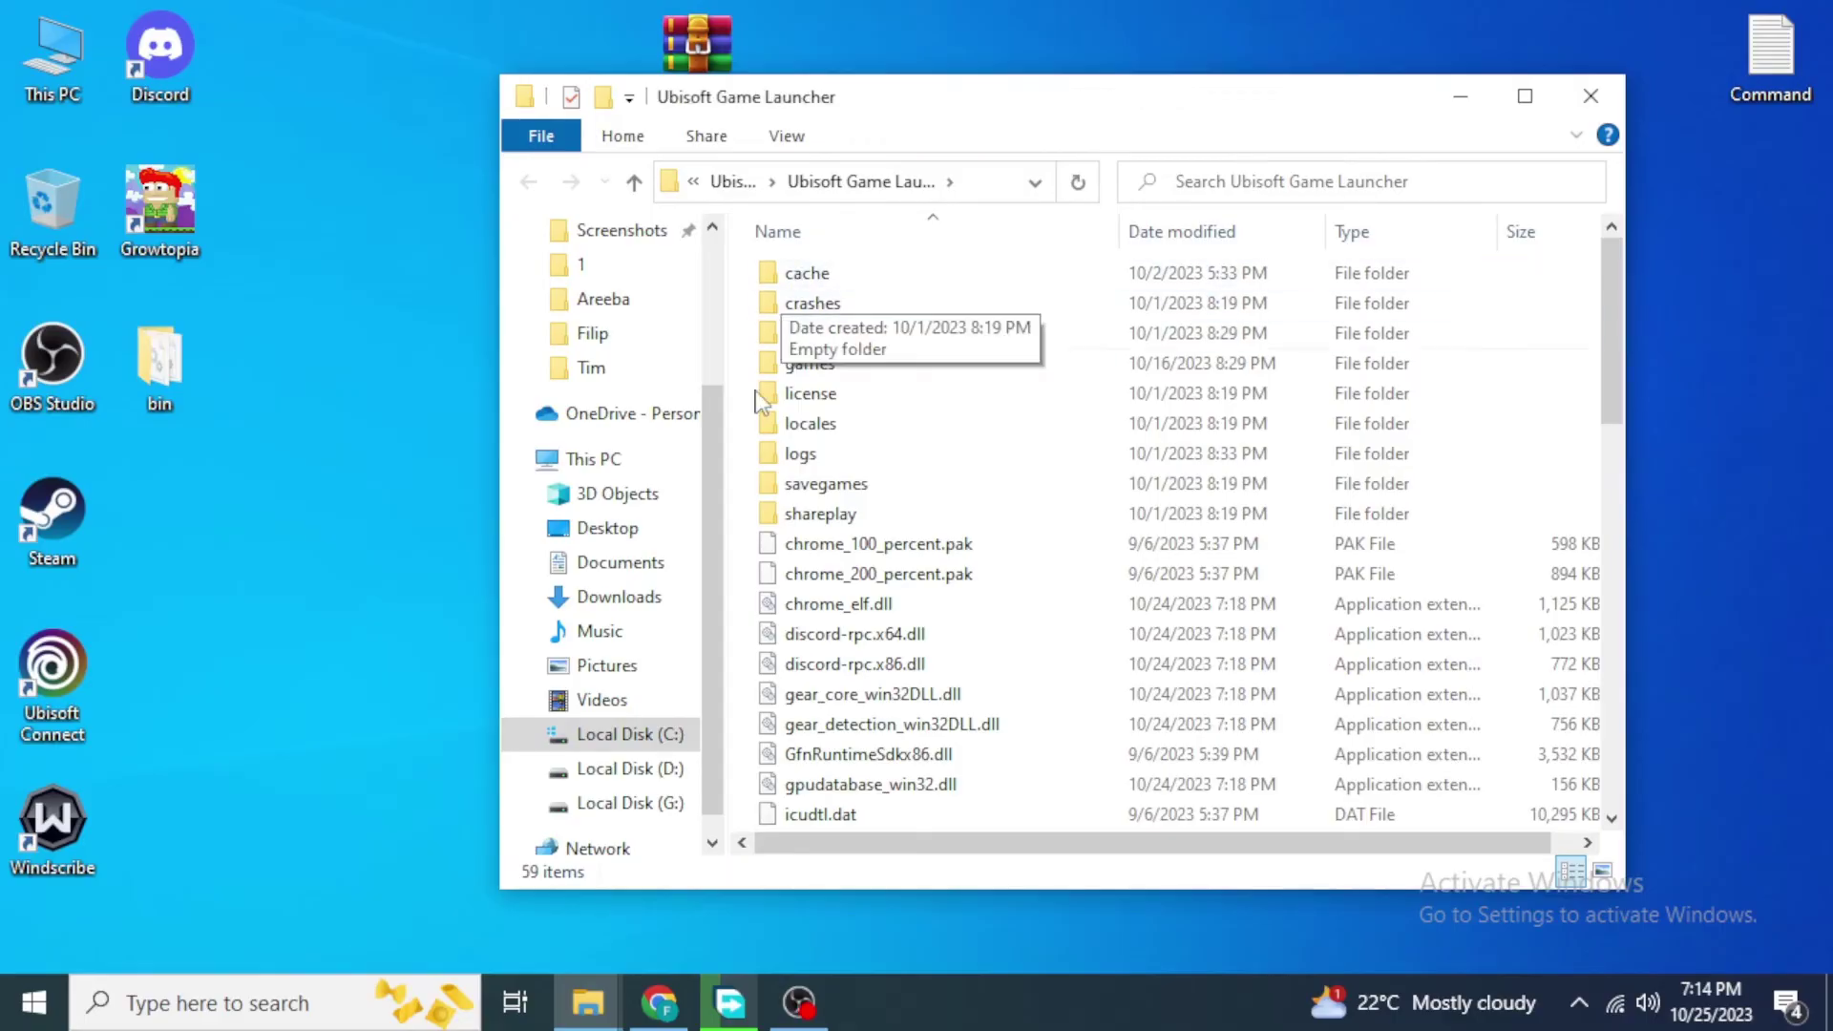
pyautogui.rightClick(791, 259)
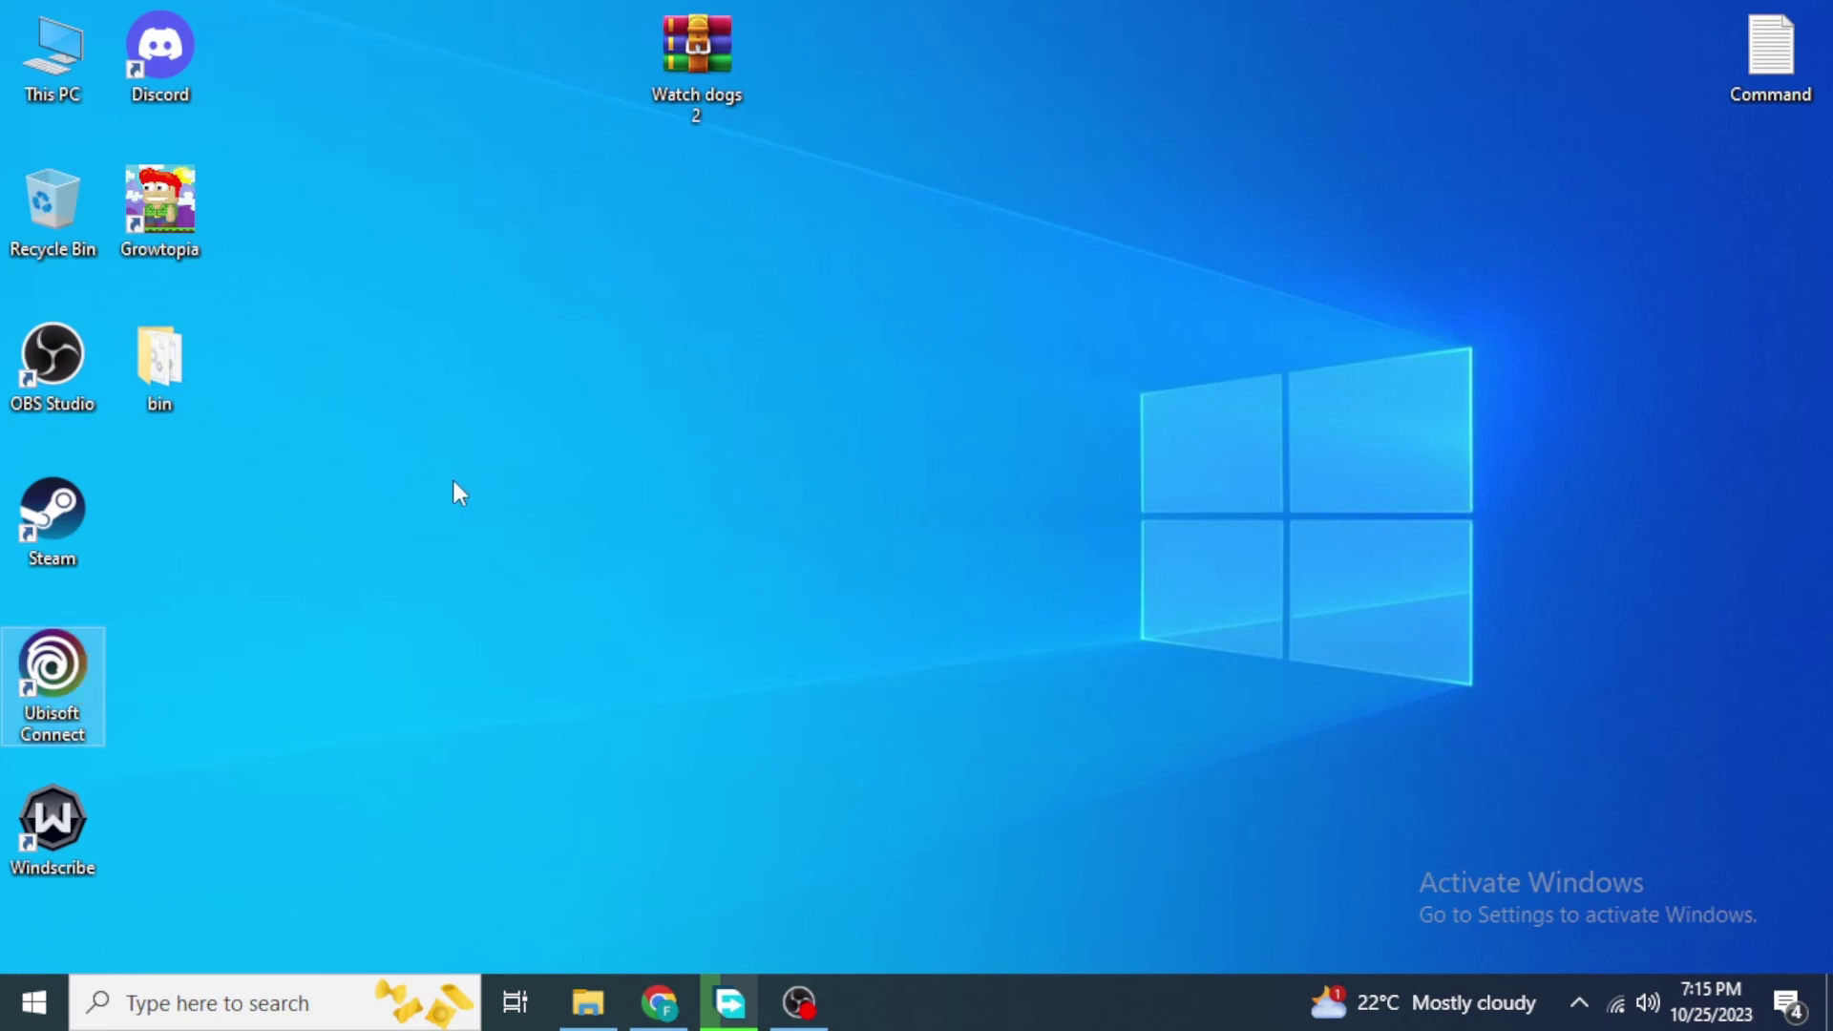
# Search 'unin' and open Add or remove programs, listing 85 installed apps
pyautogui.click(351, 1022)
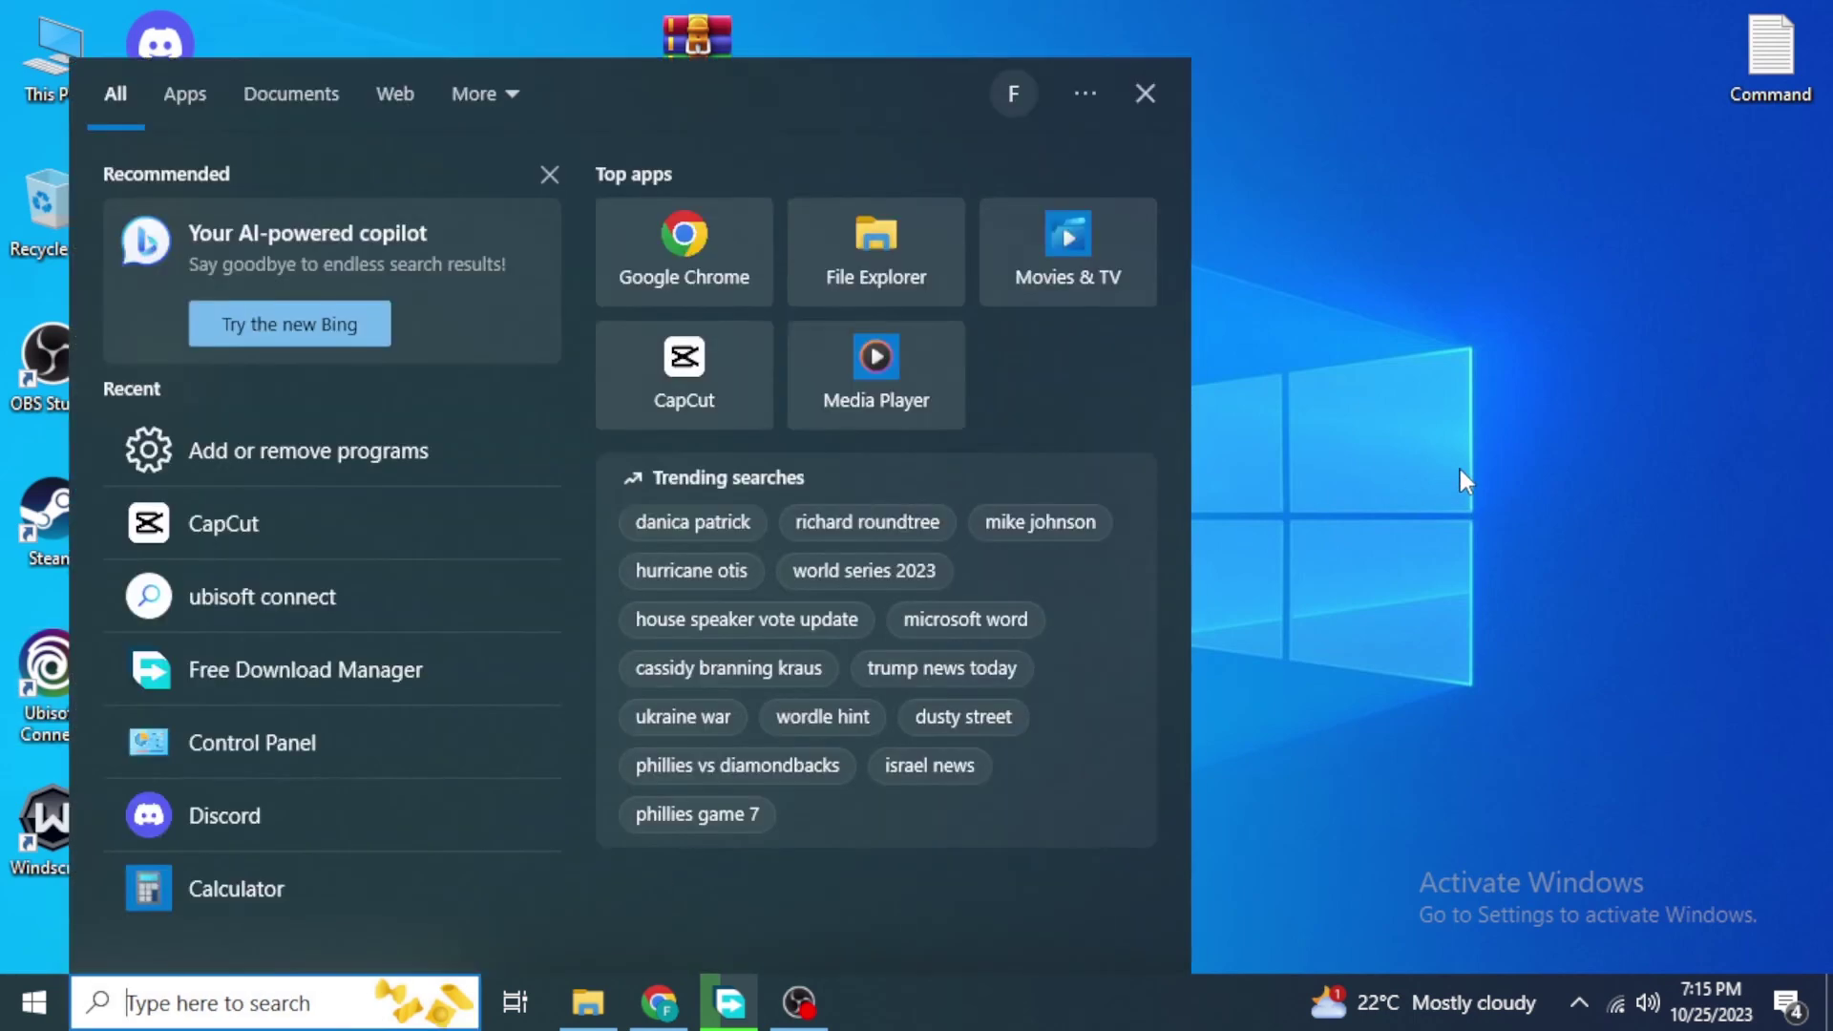
pyautogui.write('unin')
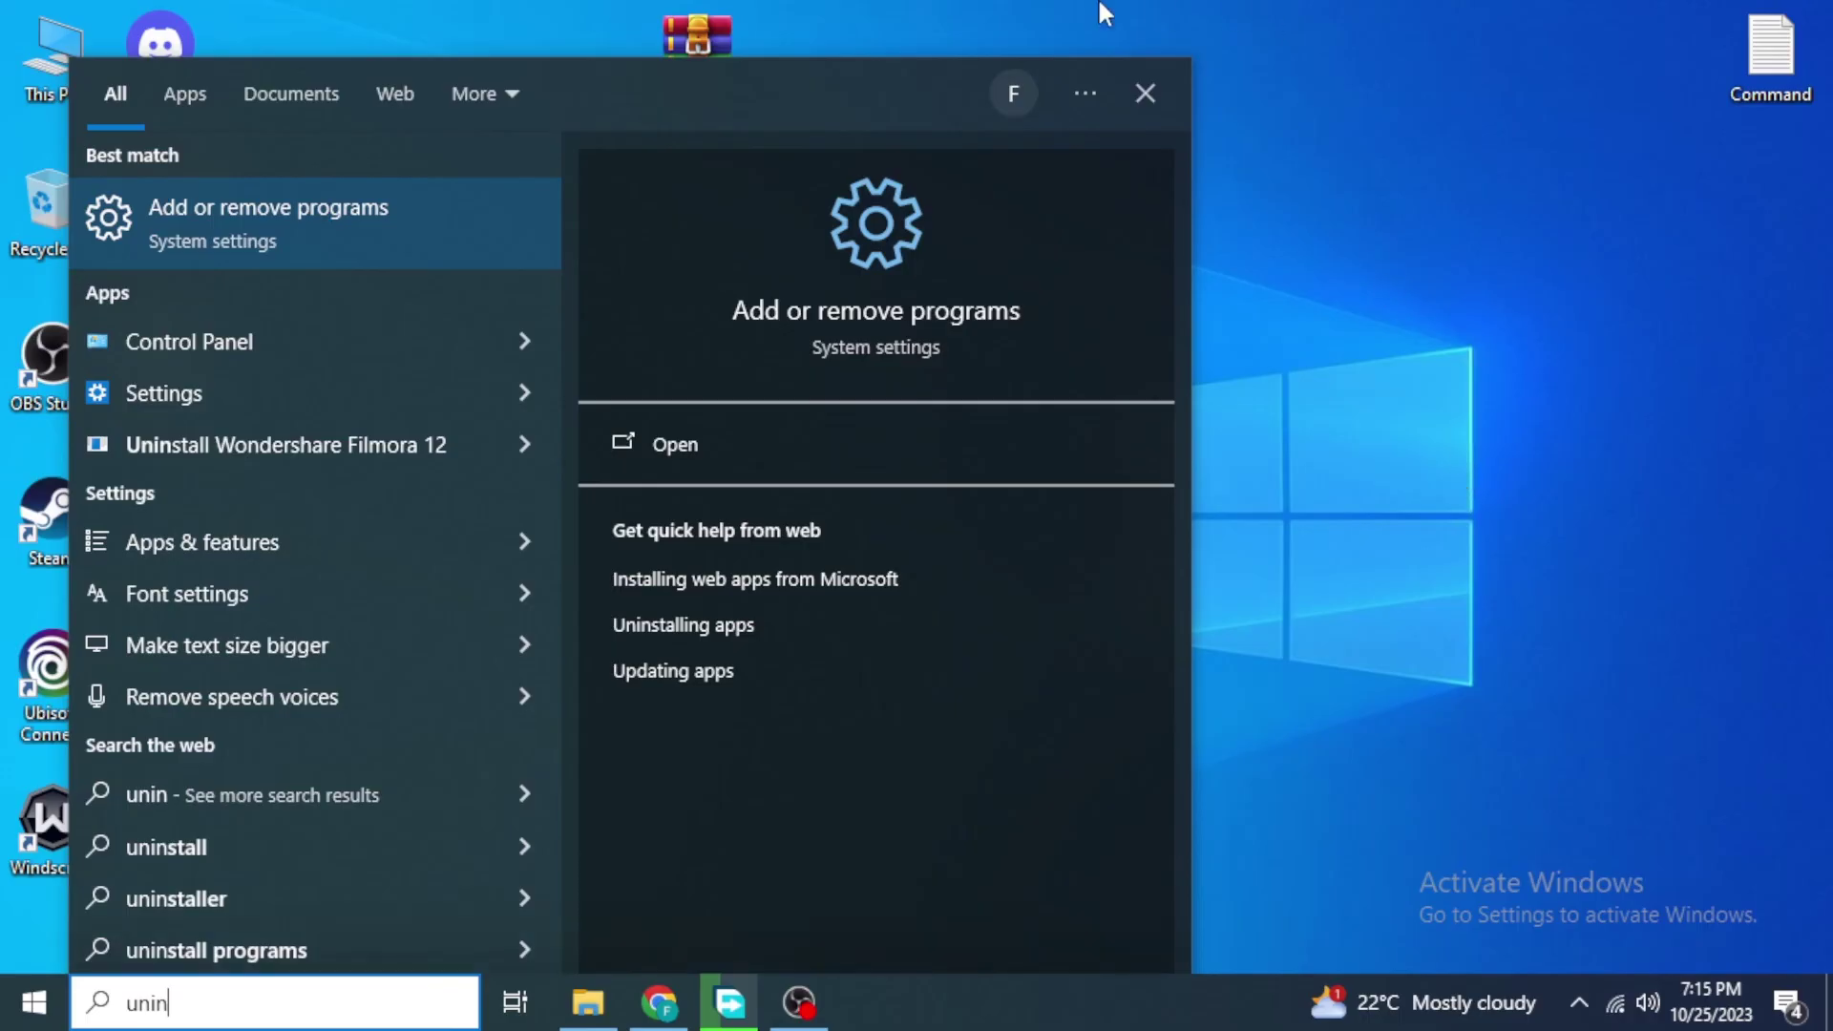
pyautogui.click(345, 237)
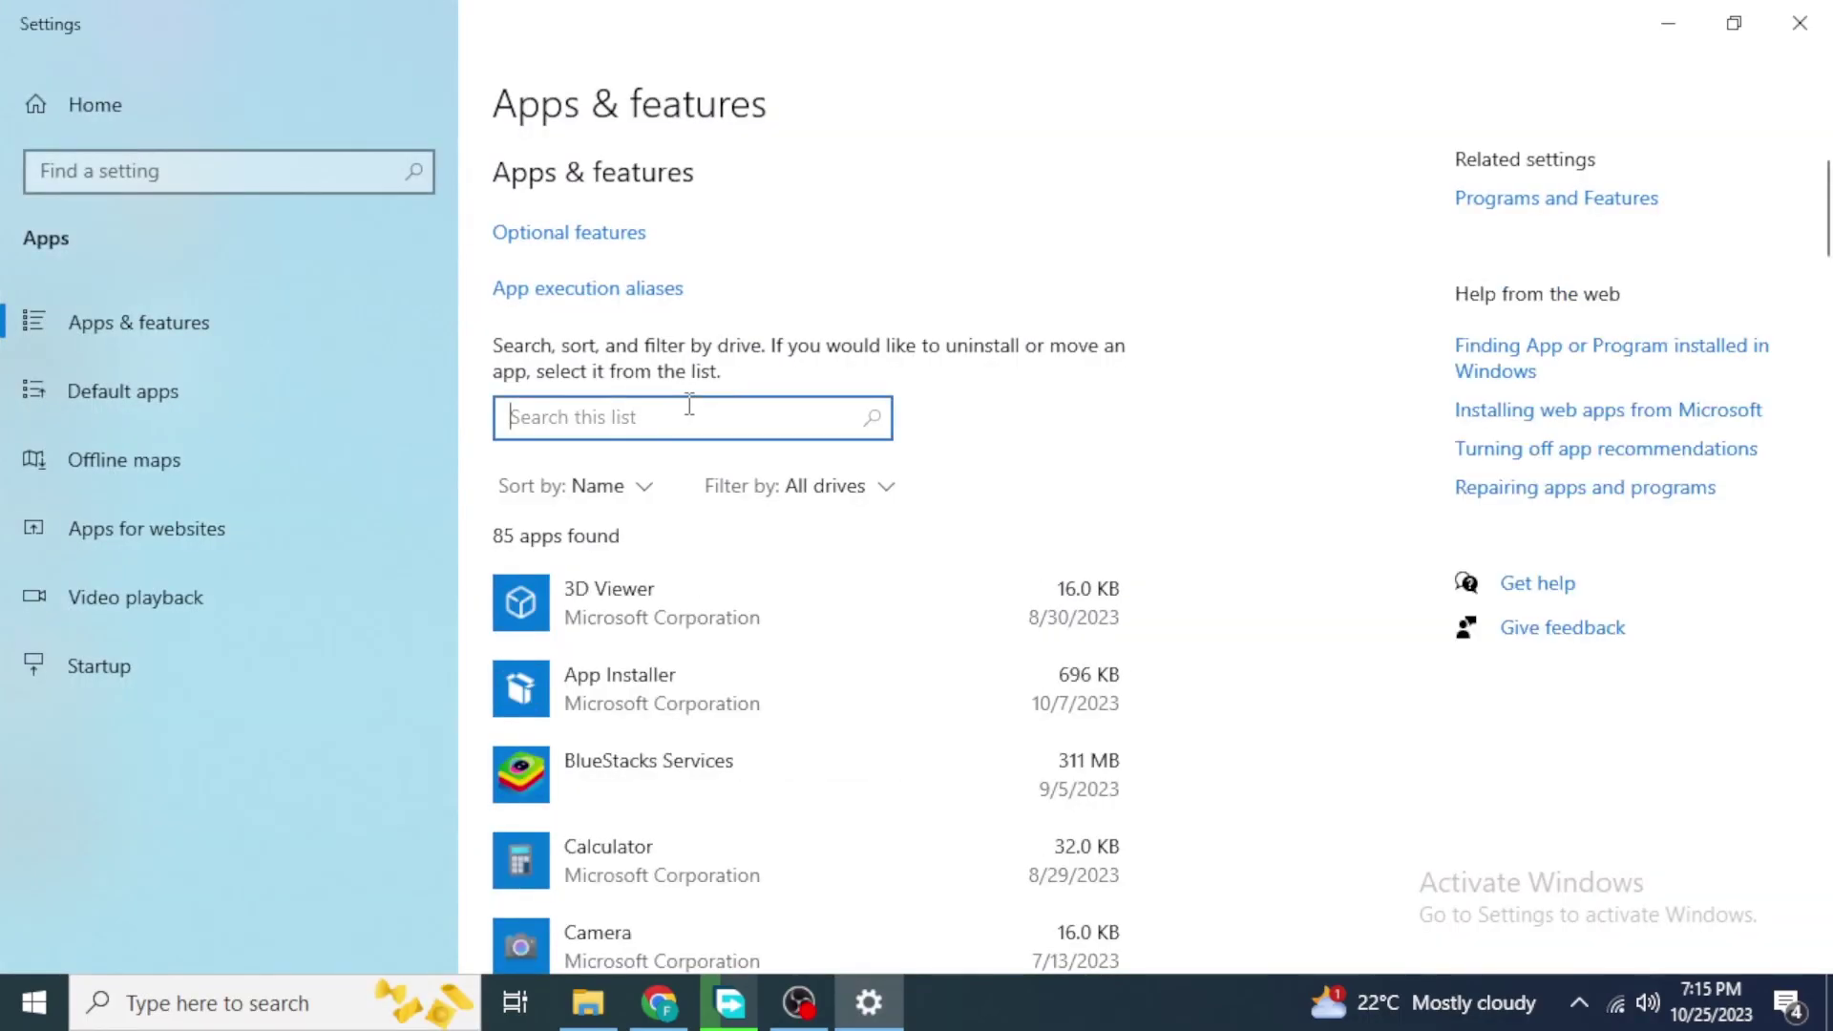
# Search Apps & features for 'ubisoft conne', reveal Ubisoft Connect's Uninstall button, then close Settings
pyautogui.write('u')
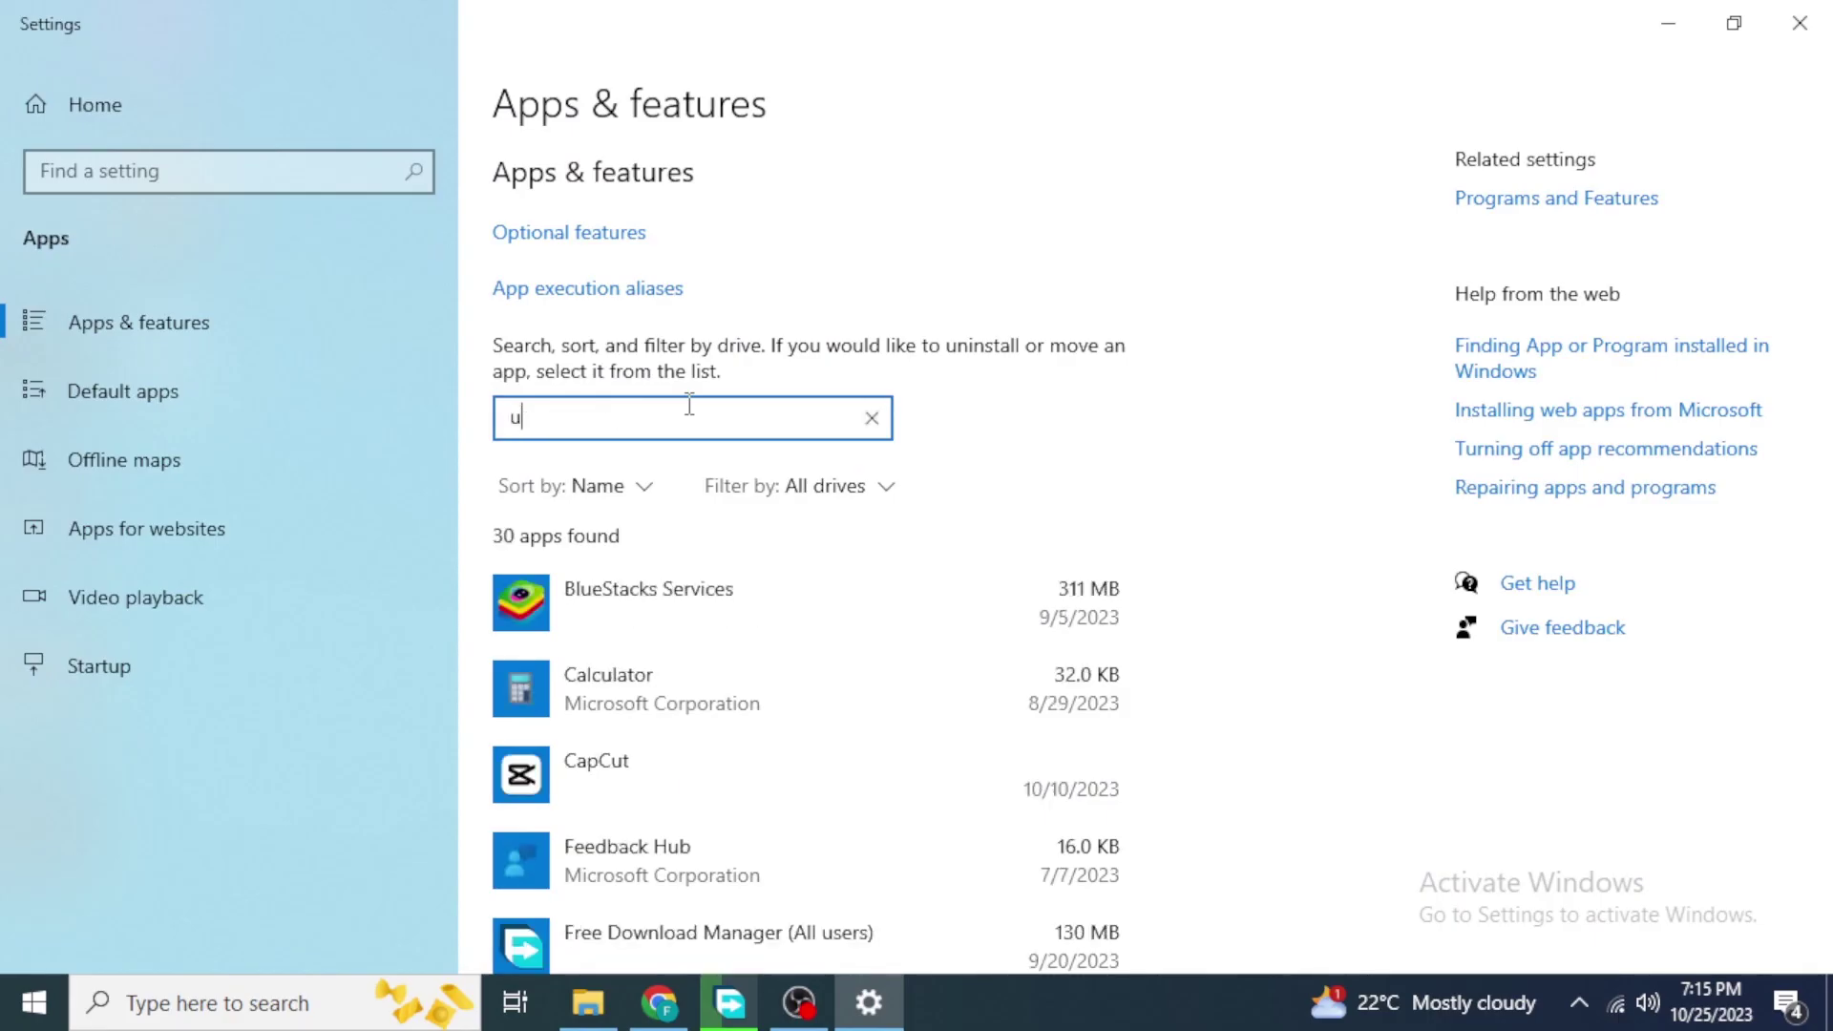
pyautogui.write('bisoft')
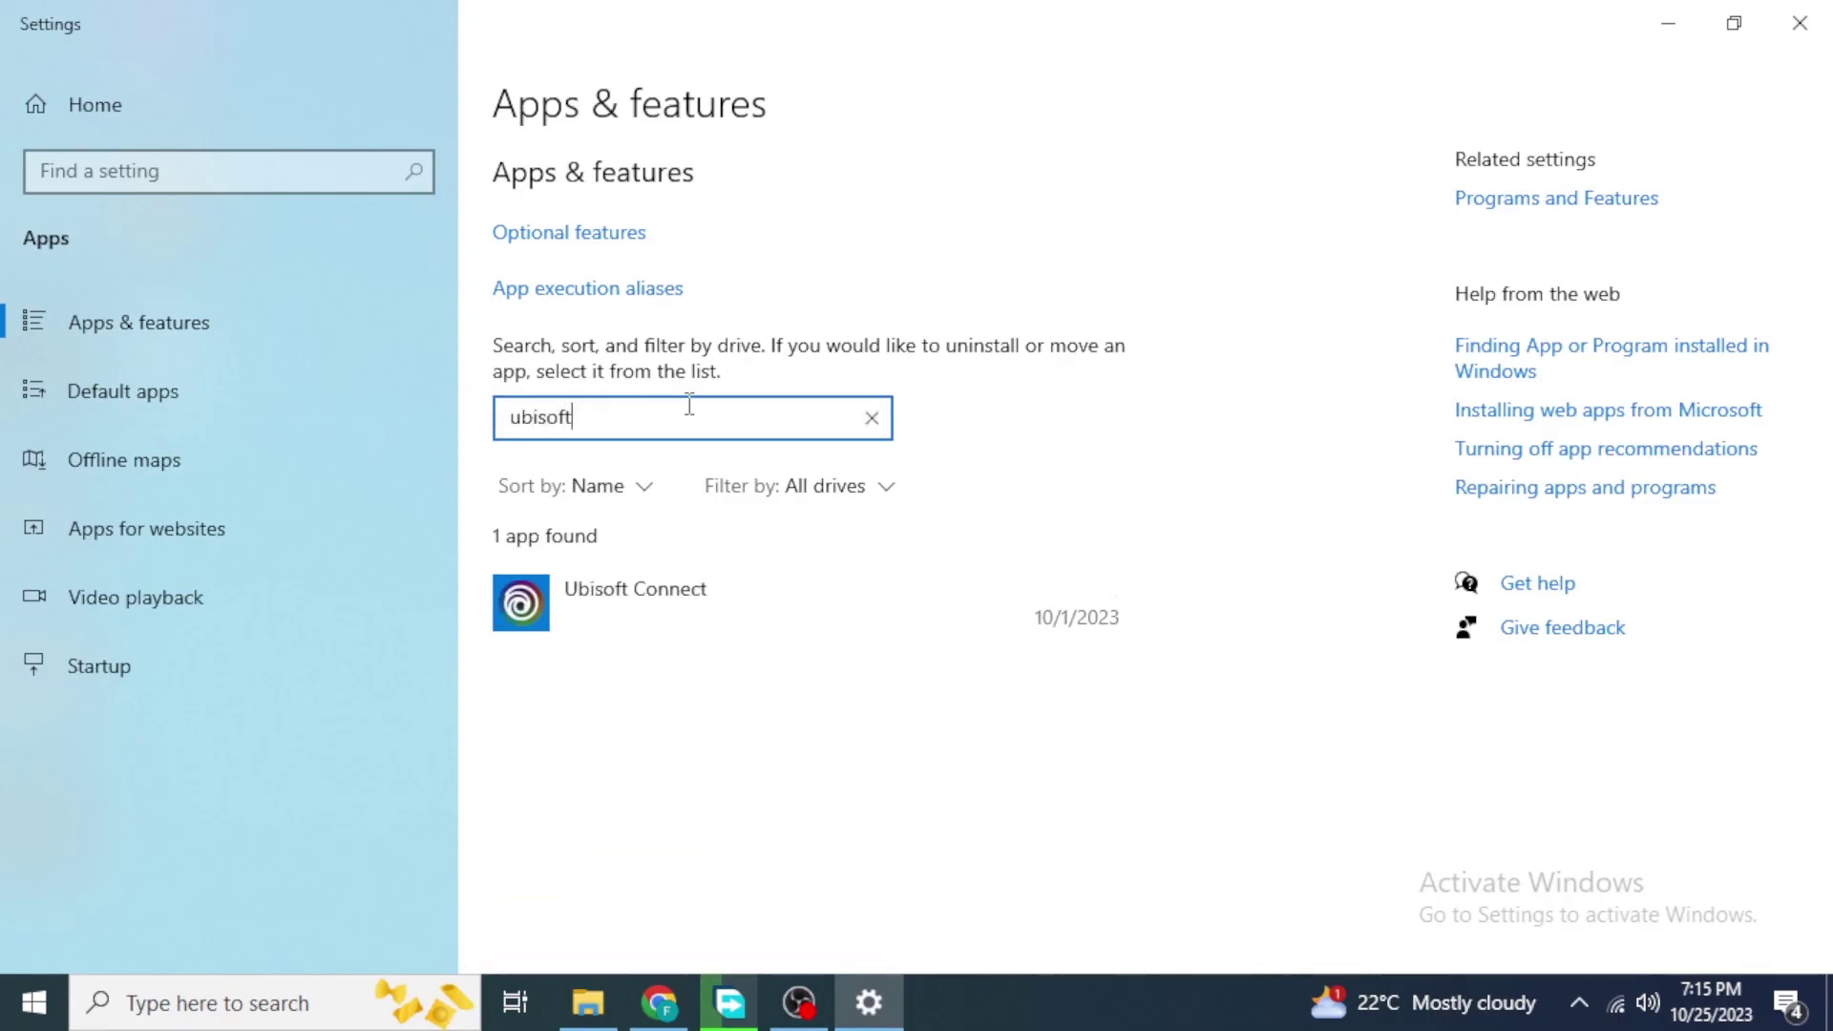
pyautogui.write(' conne')
pyautogui.click(605, 630)
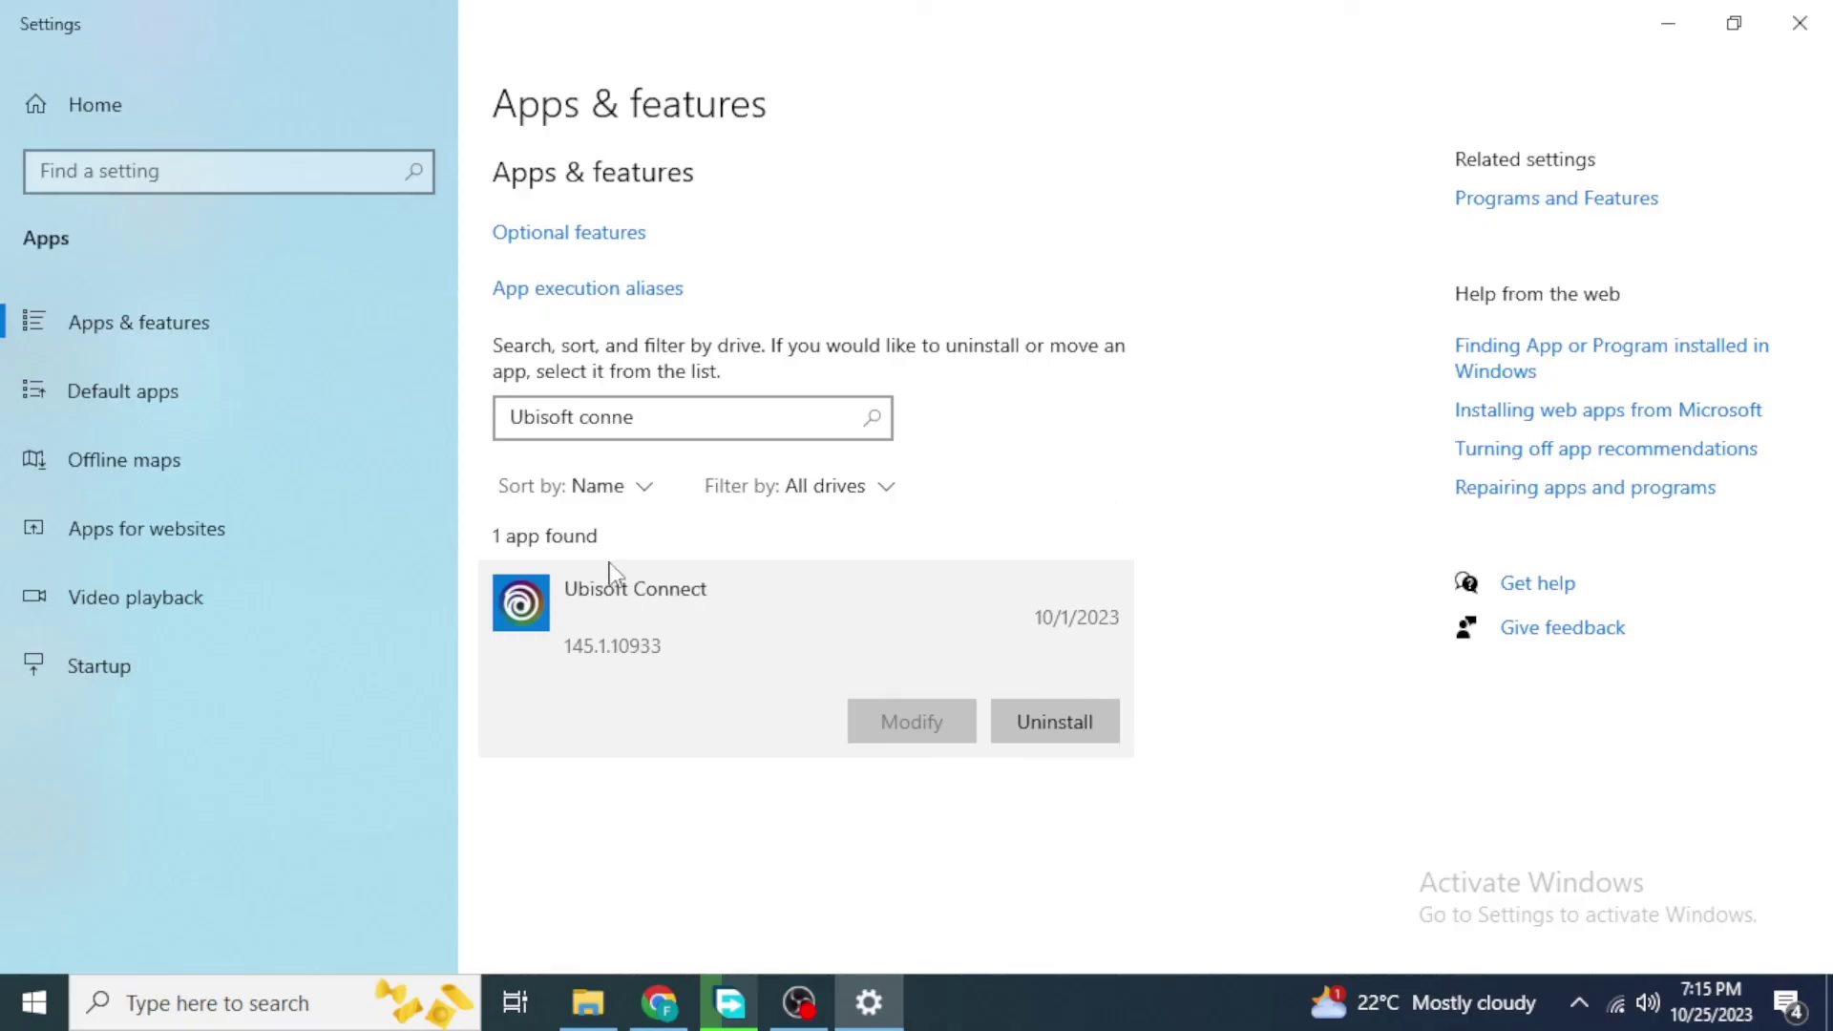
pyautogui.click(1800, 23)
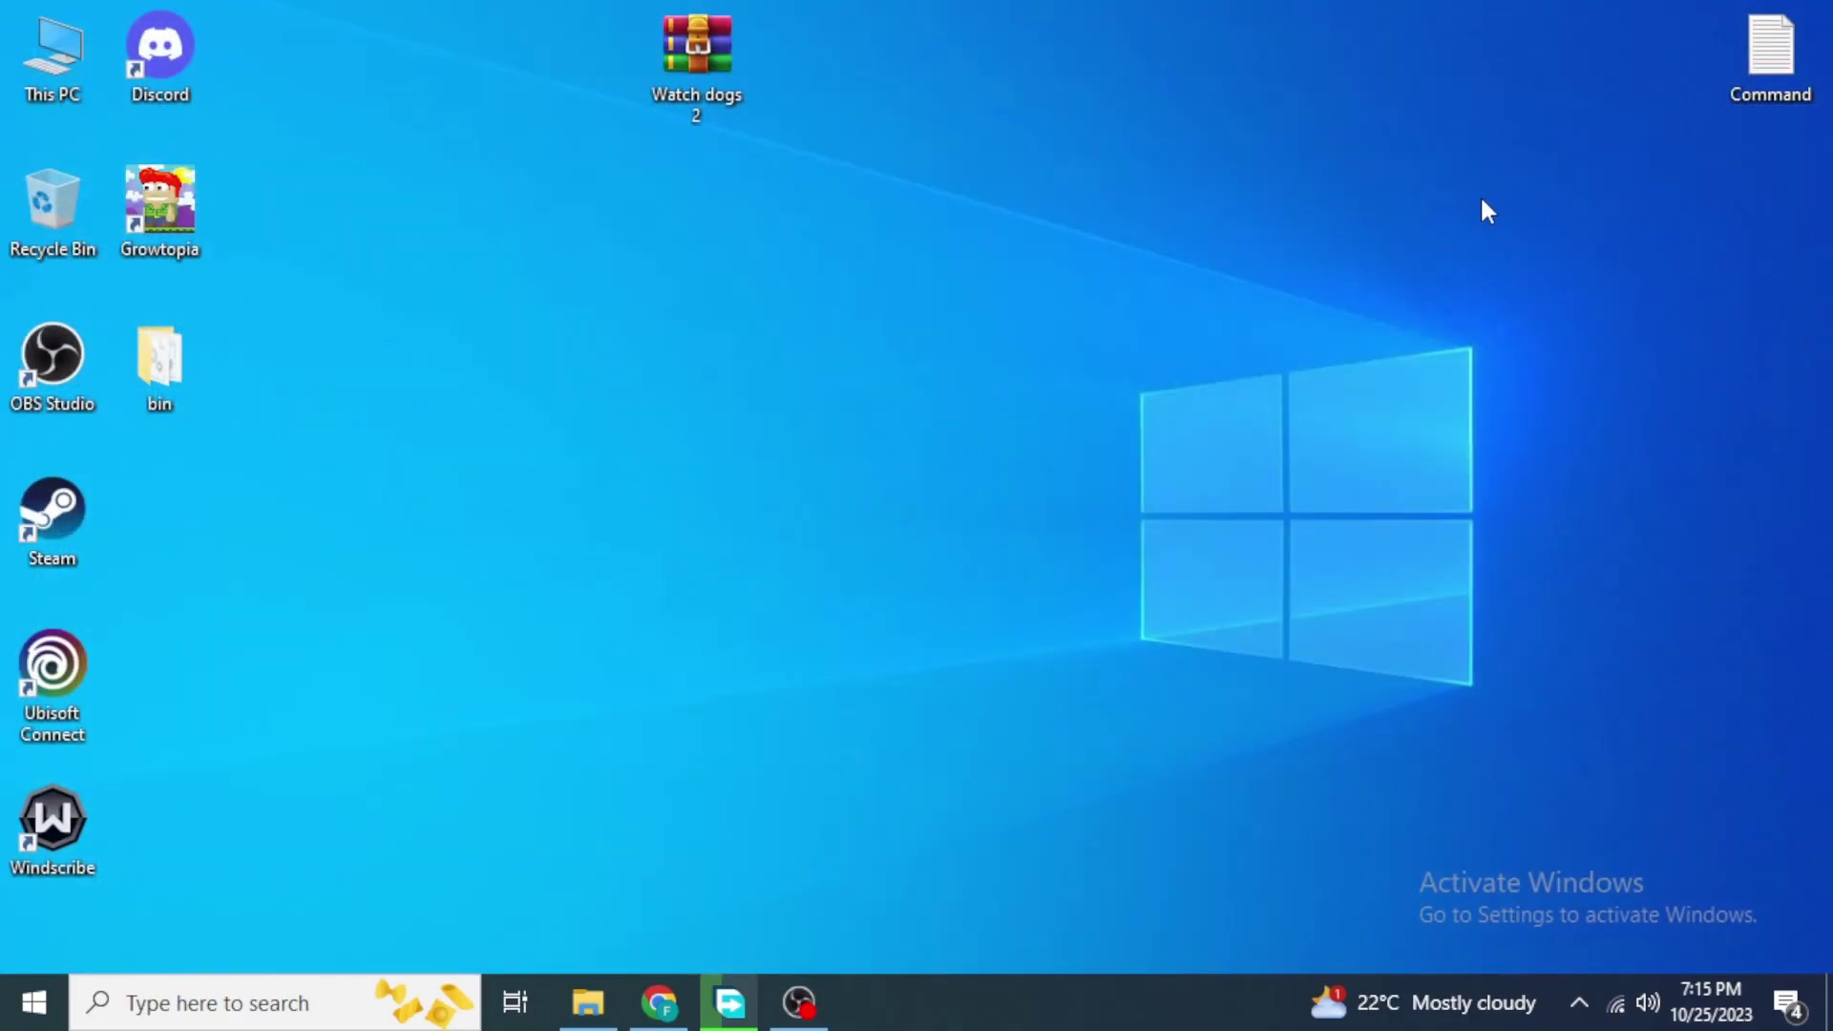